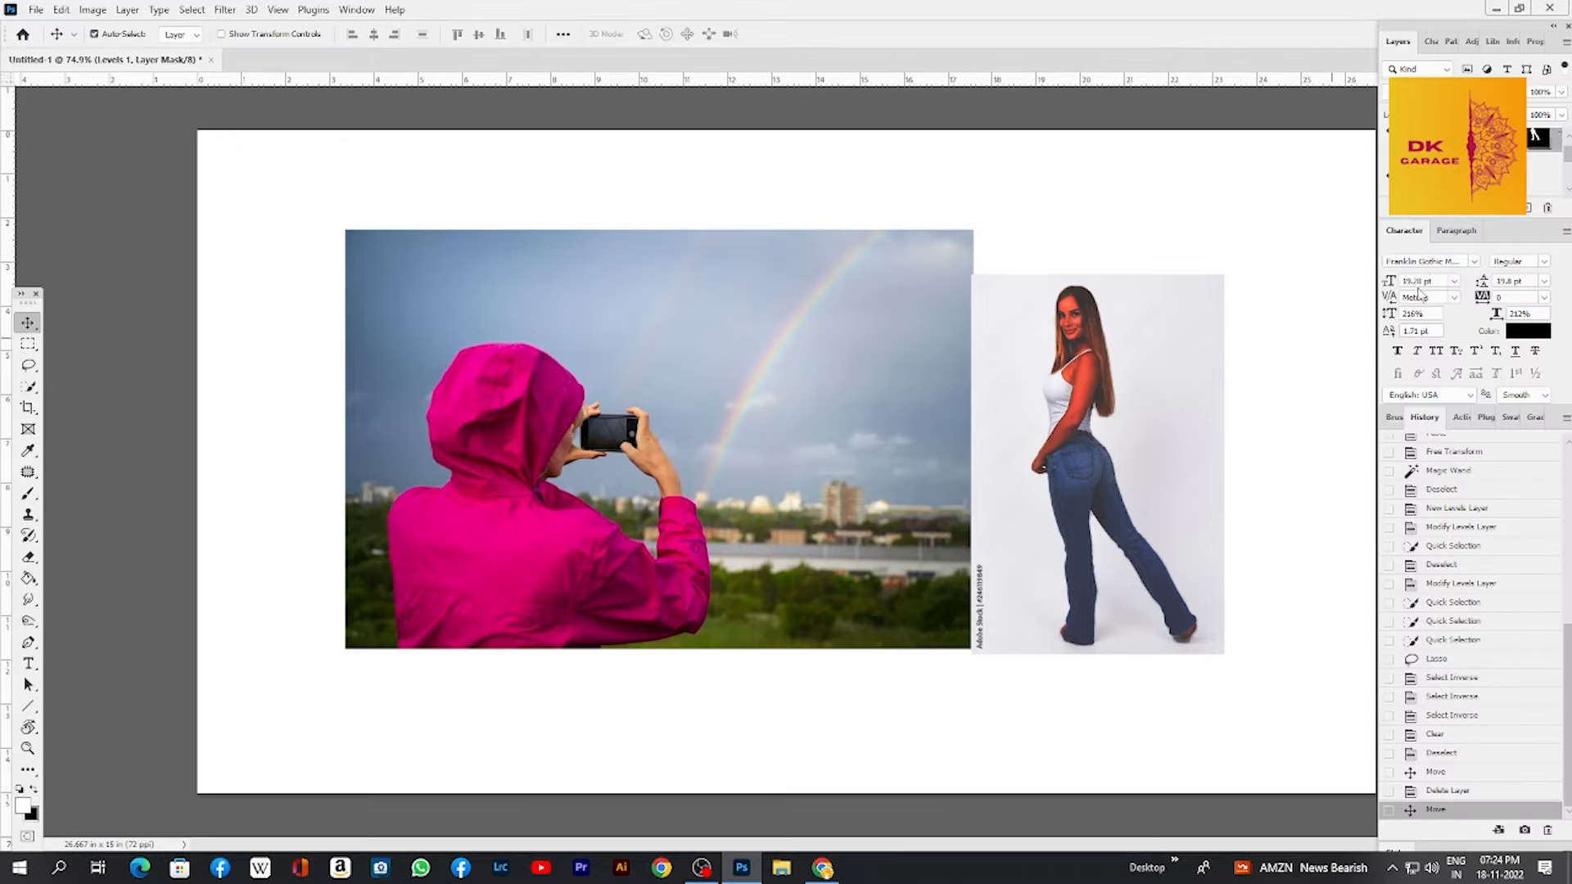
- Load the Levels 1 mask as a selection, invert it, and clear the studio background around the woman on Layer 3
left_click(1531, 147, "ctrl")
key("Tab")
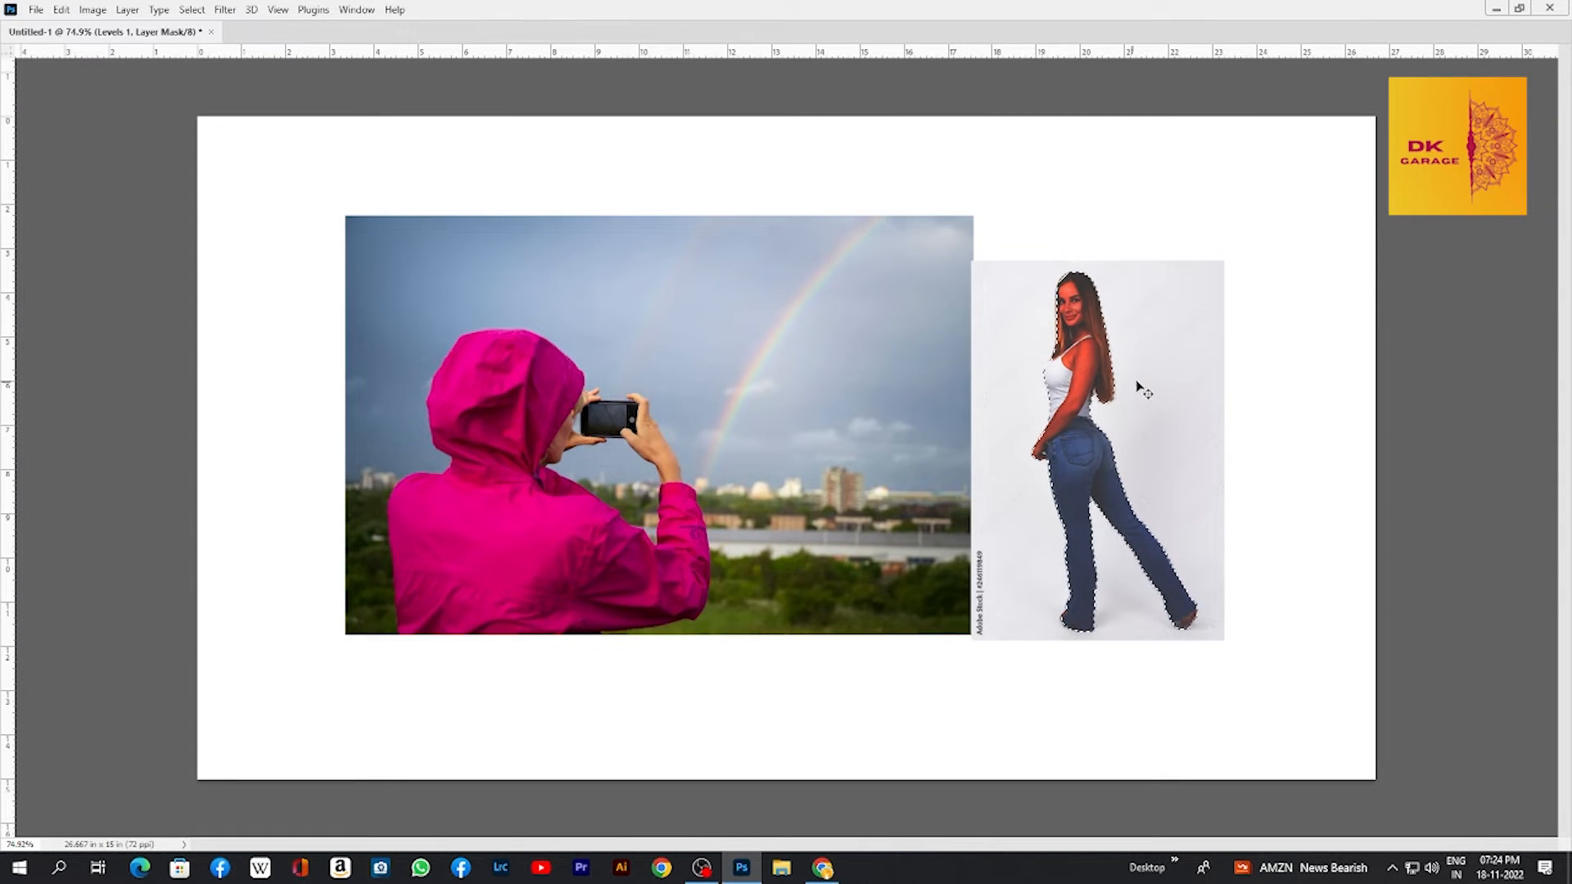
key("Tab")
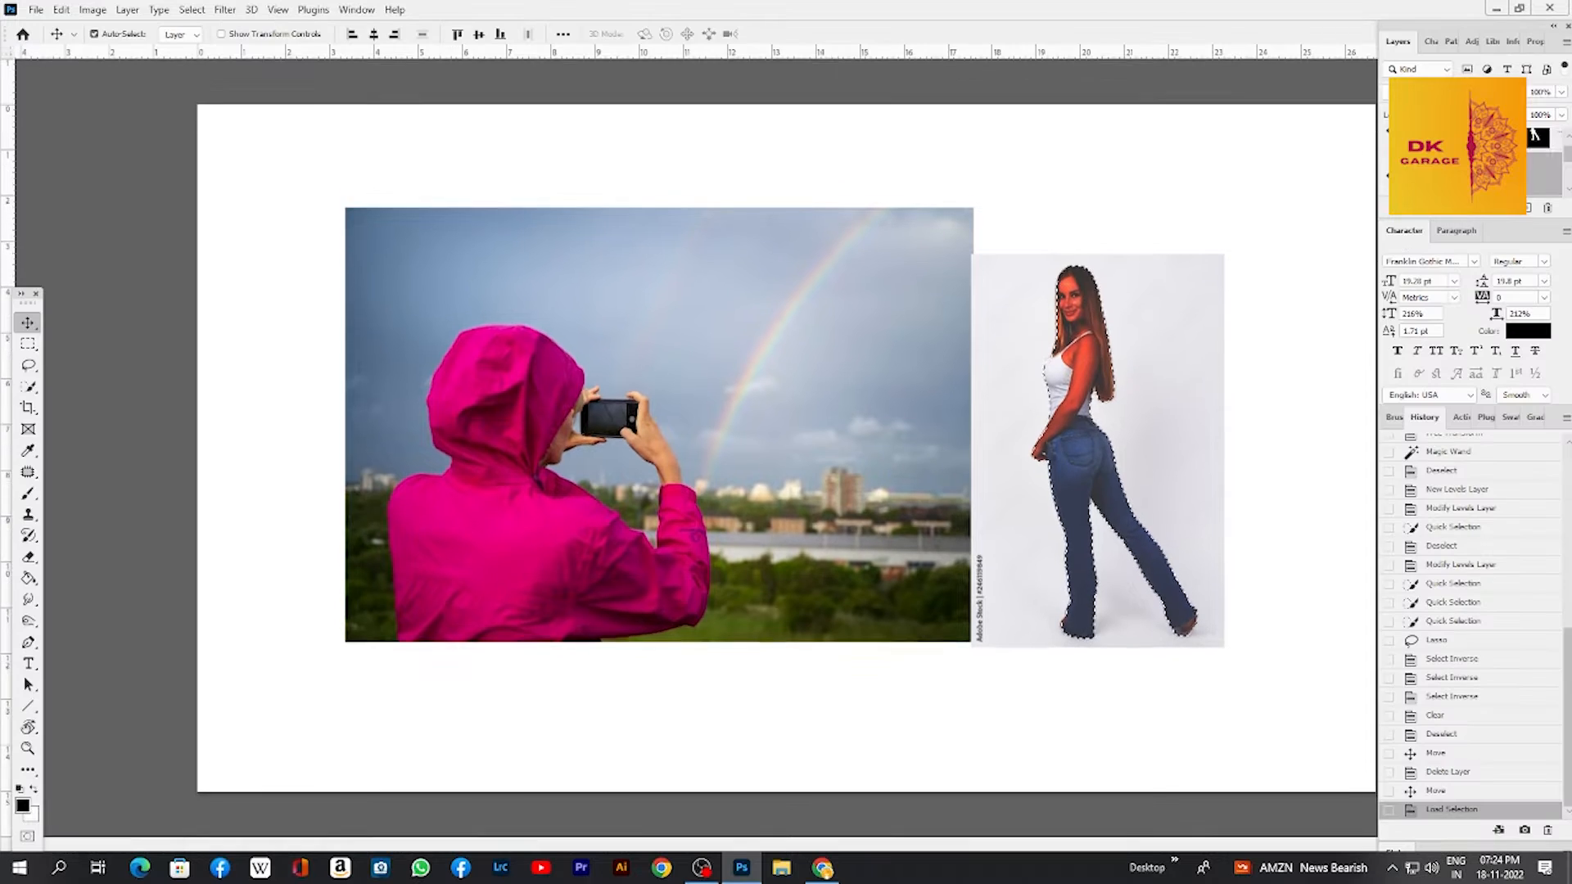
key("Tab")
key("ctrl+shift+i")
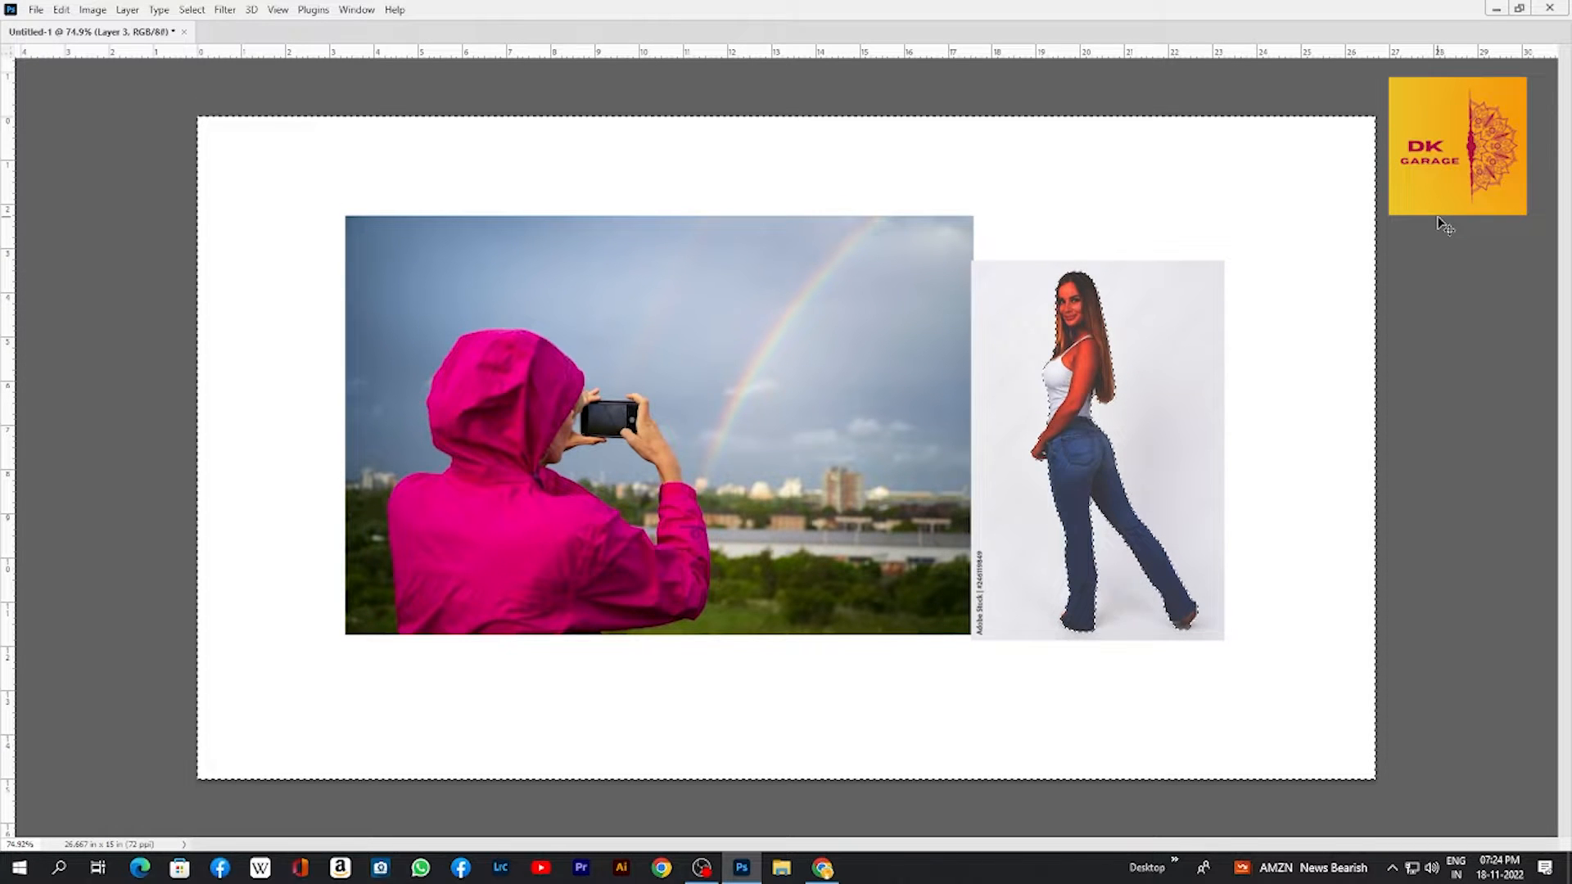
key("Delete")
key("ctrl+d")
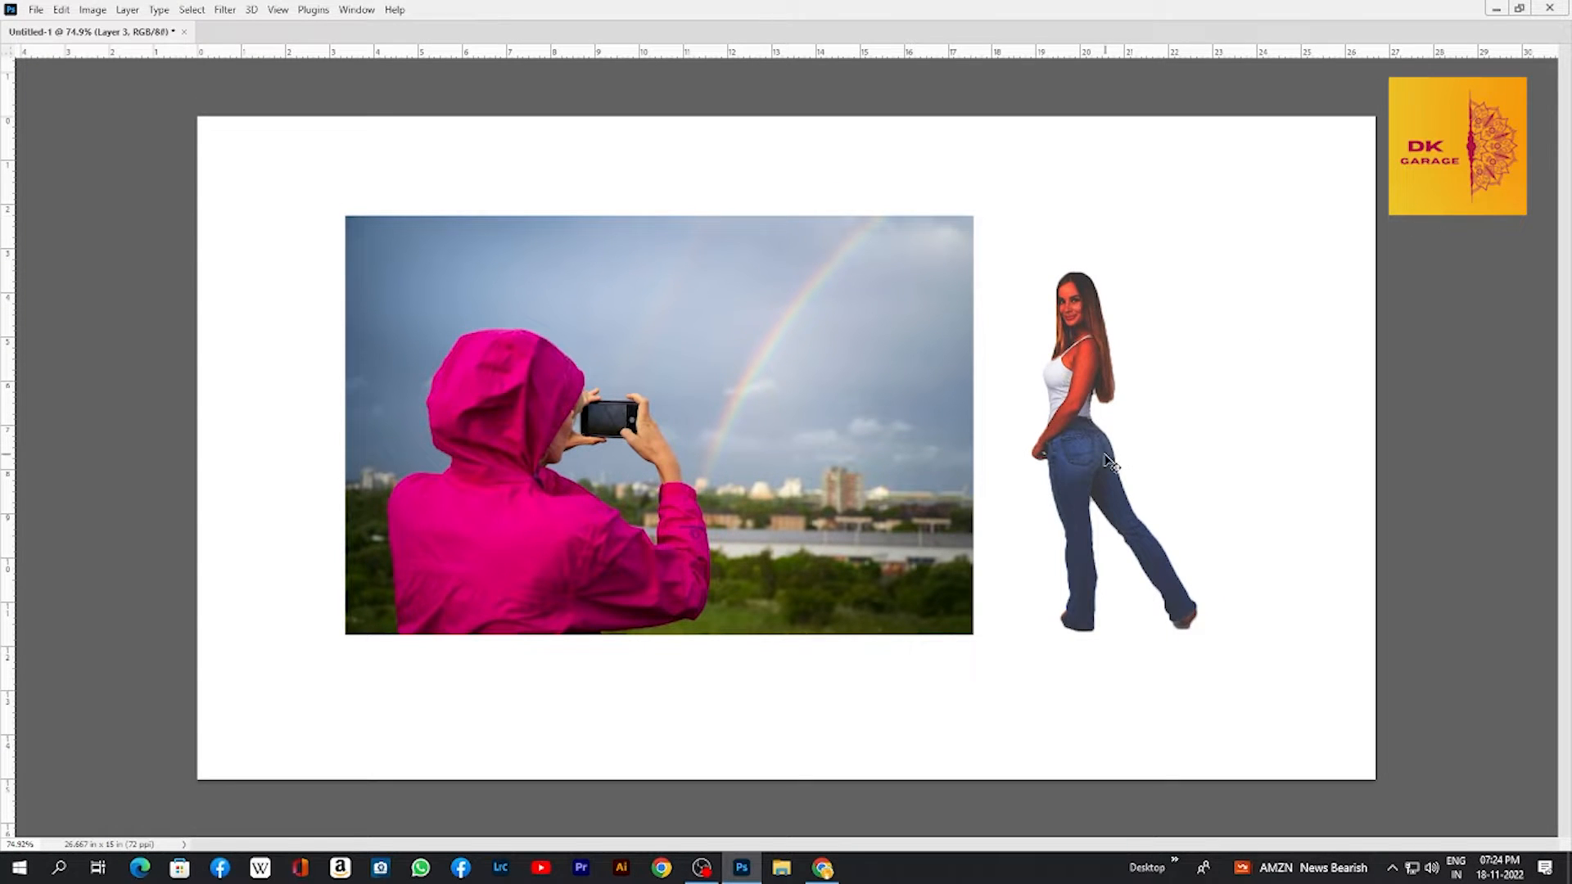
- Hide the Levels 1 adjustment layer and move the cut-out woman onto the rainbow photo beside the phone
left_click_drag(1099, 456, 1053, 450)
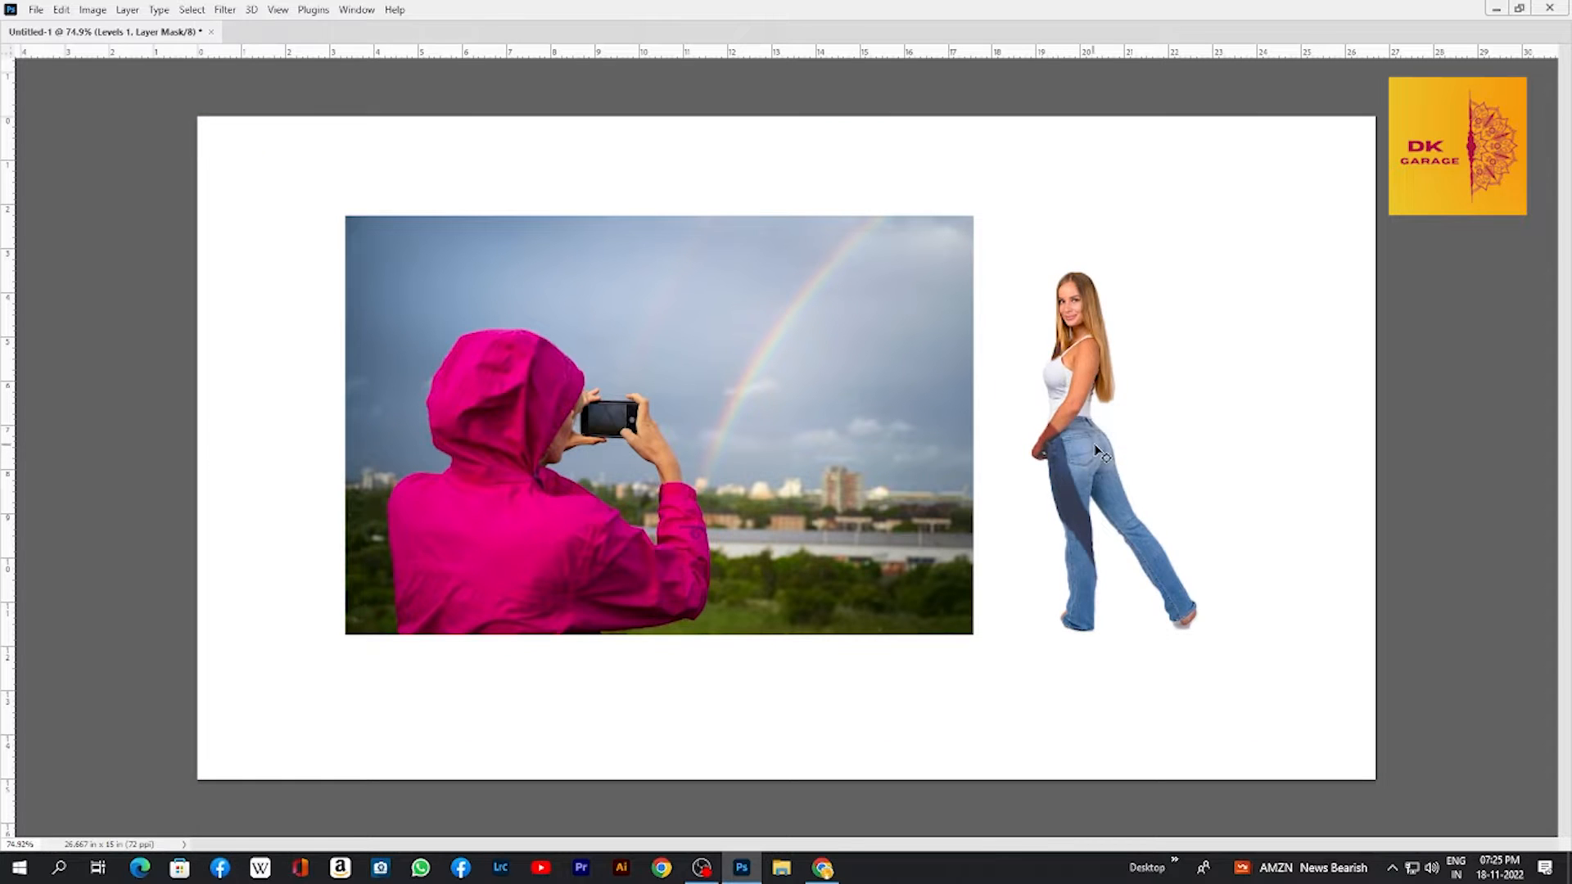
key("ctrl+z")
key("Tab")
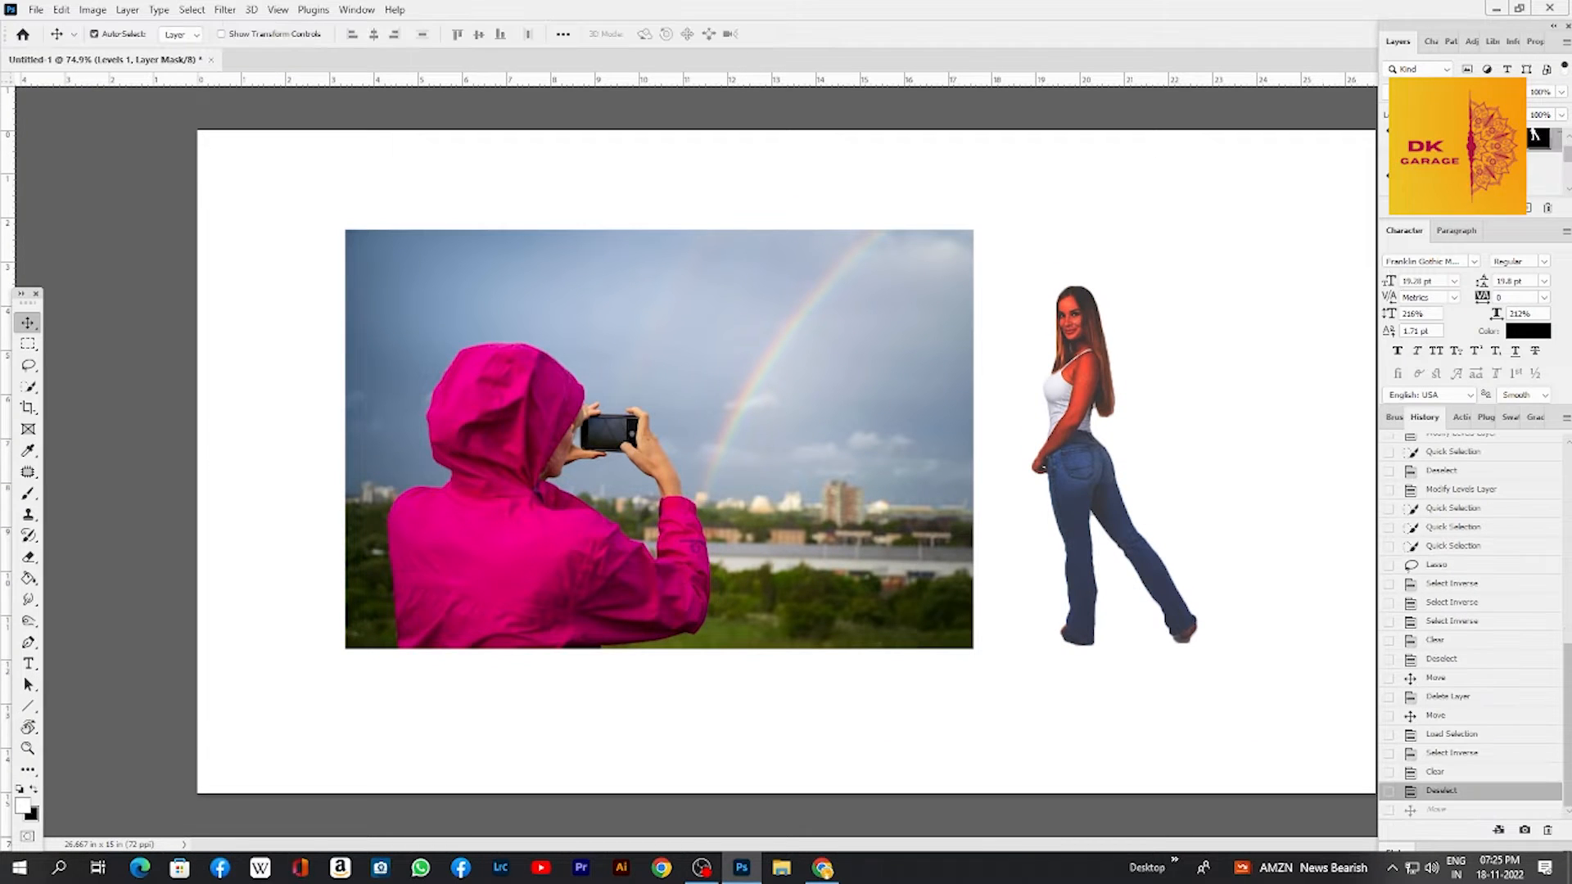
left_click(1389, 138)
left_click_drag(1079, 403, 669, 369)
- Scale the cut-out woman down to about 37% with Free Transform
key("ctrl+t")
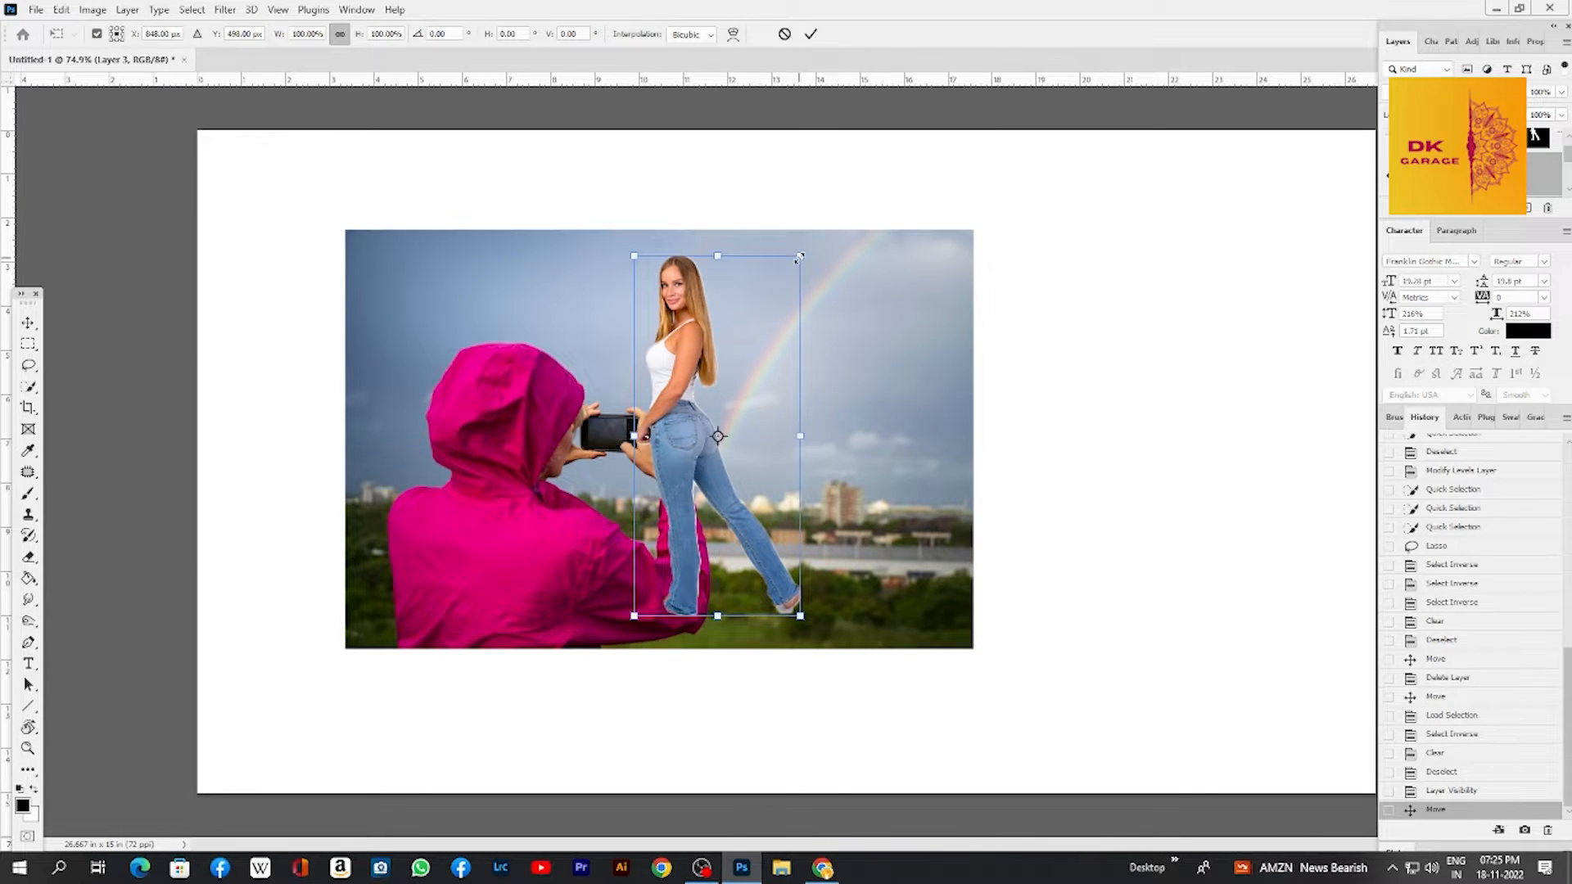
left_click_drag(800, 258, 756, 376)
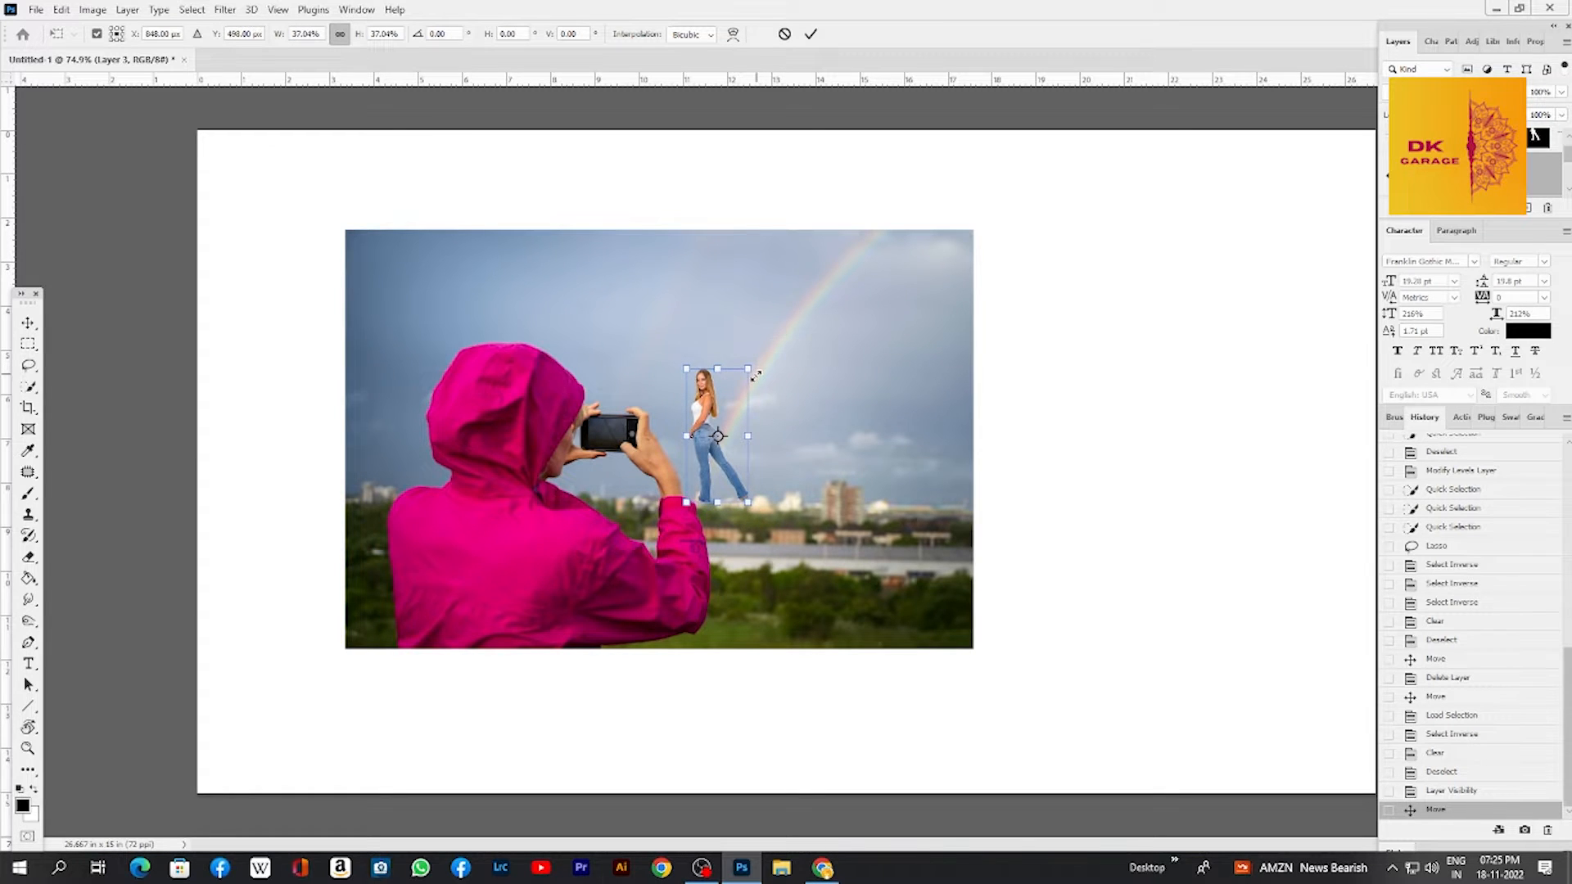
key("Return")
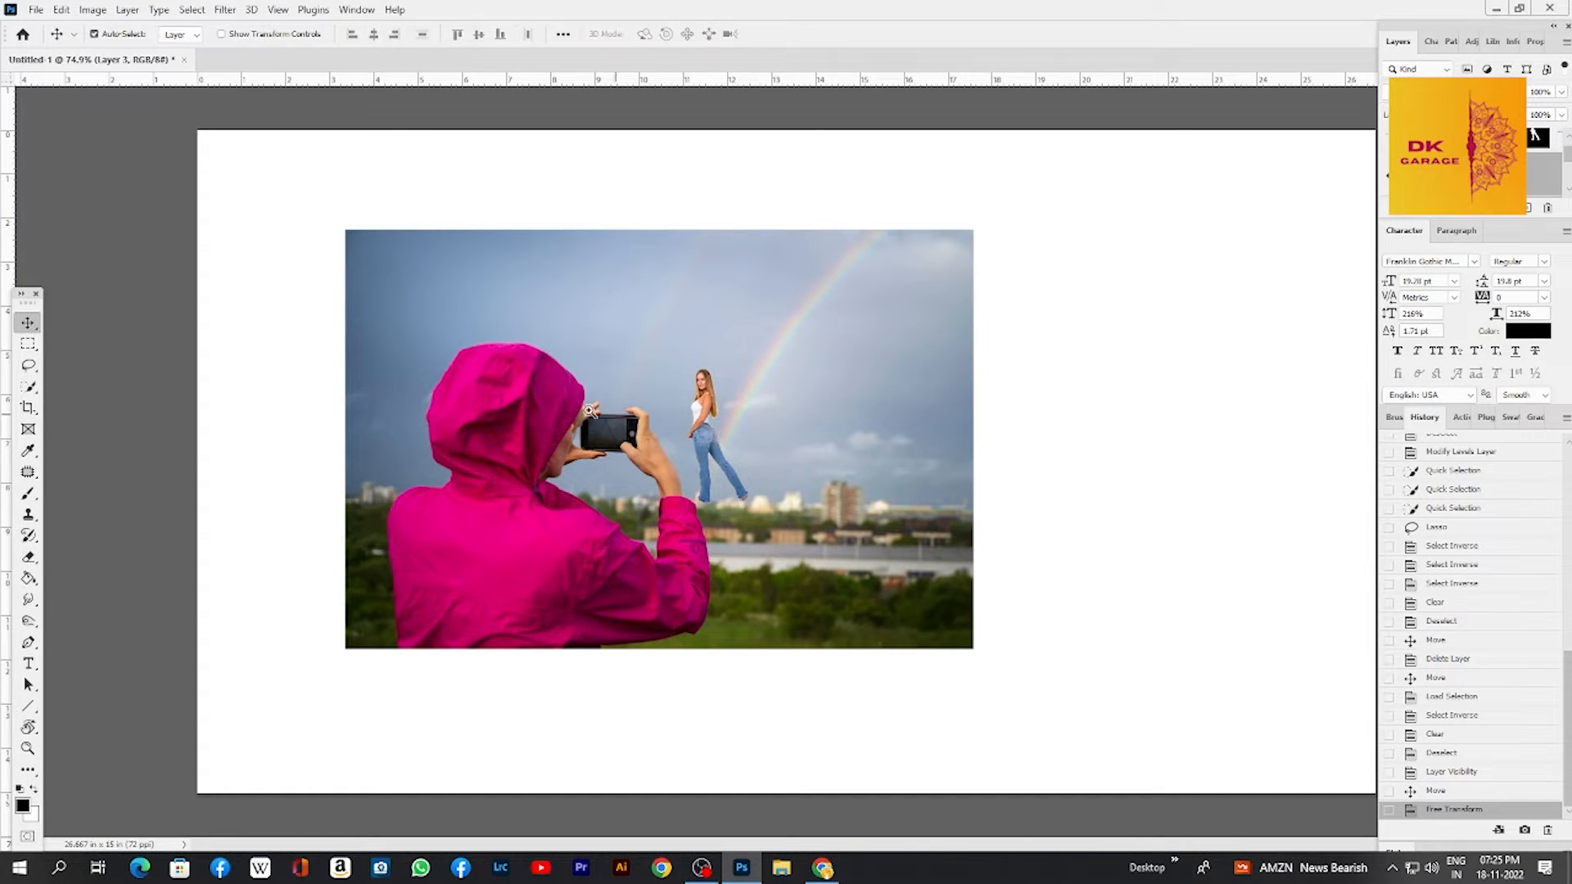
- Trace the phone's display with the Pen tool, following around the thumb, and convert the closed path to a selection
key("z")
left_click_drag(590, 409, 695, 472)
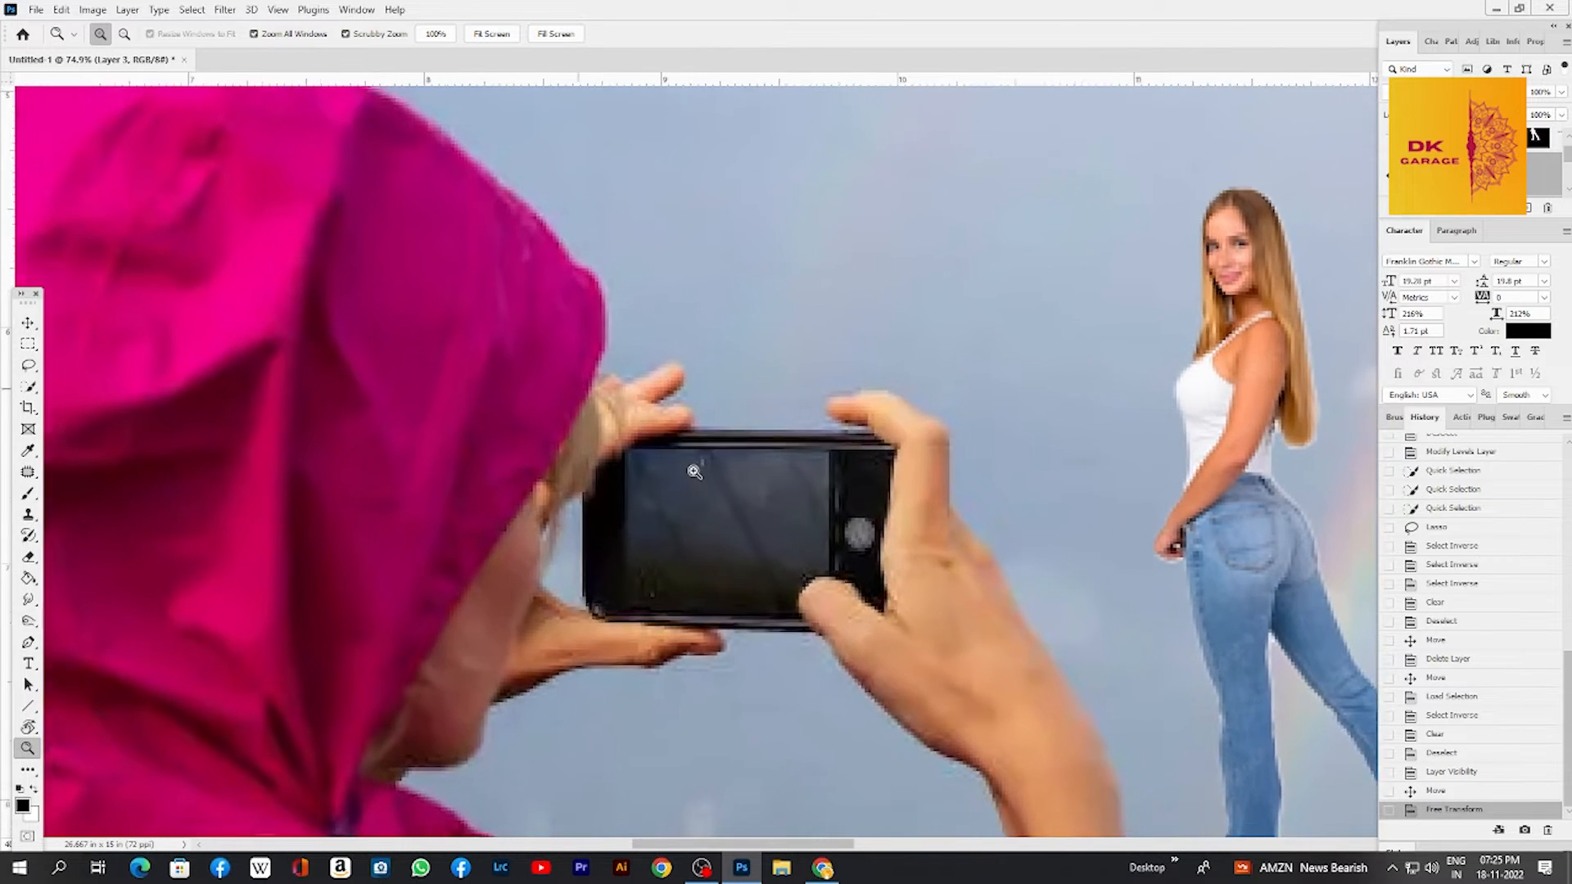
key("p")
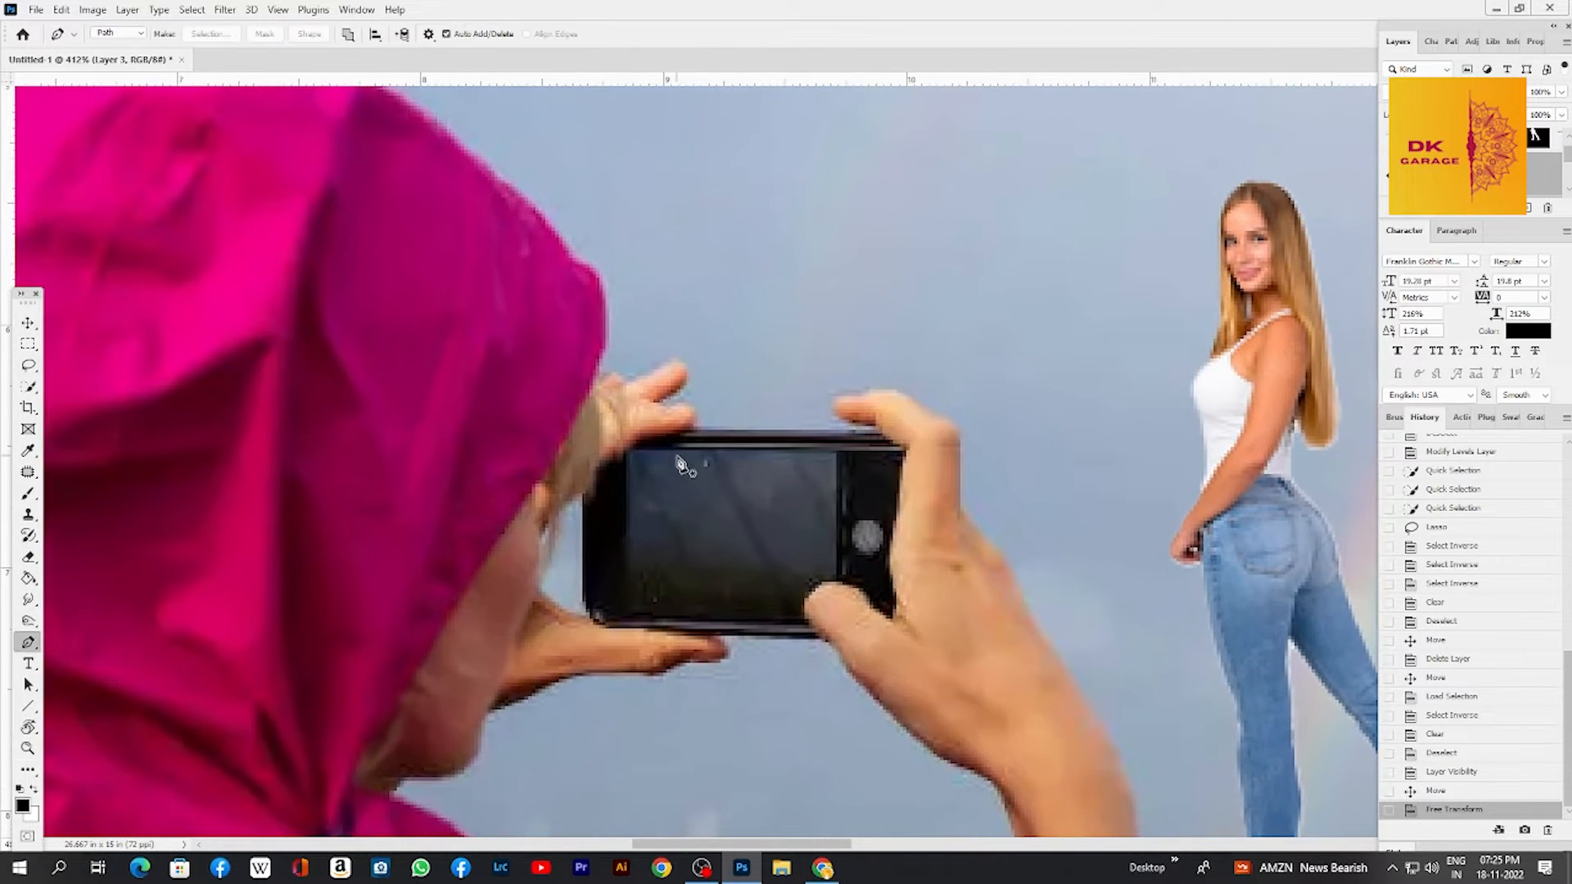
left_click(626, 450)
left_click(832, 452)
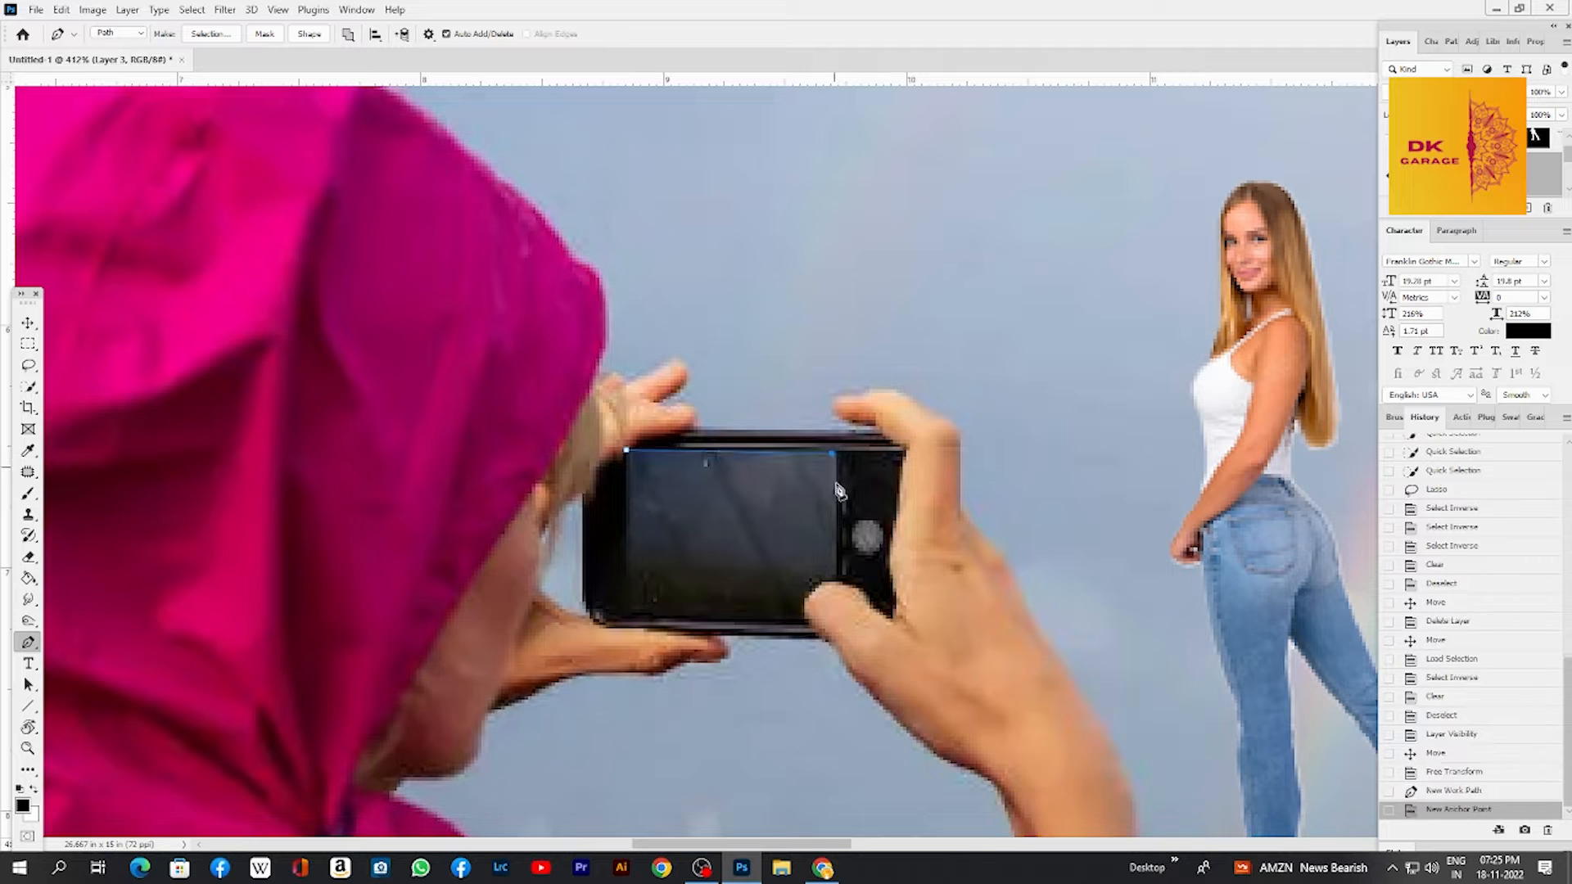
left_click(837, 582)
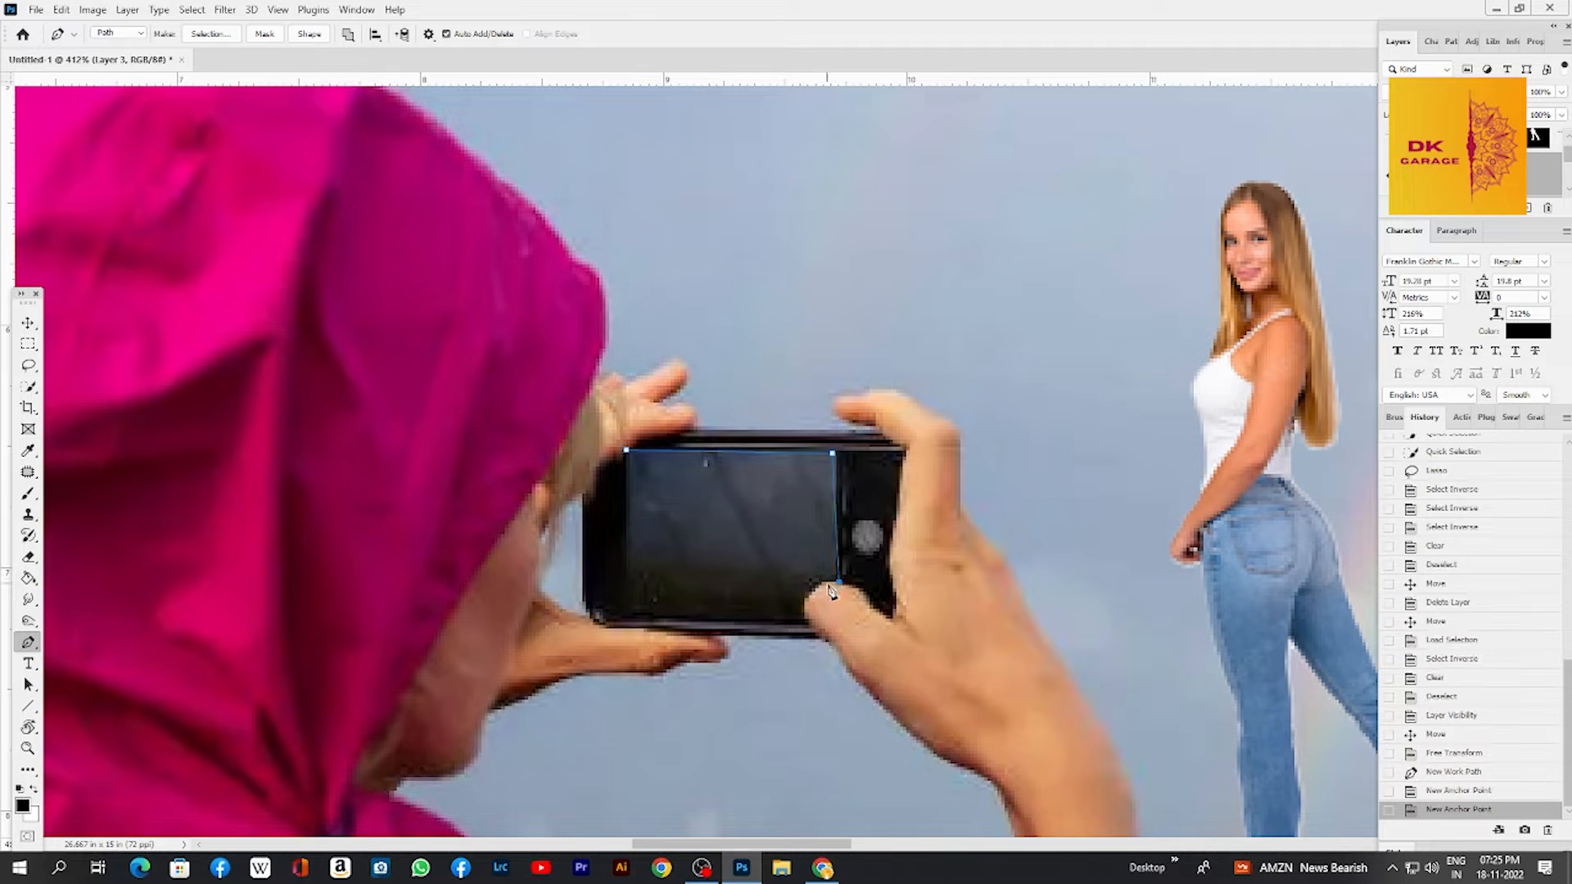
left_click(814, 586)
left_click_drag(806, 610, 811, 624)
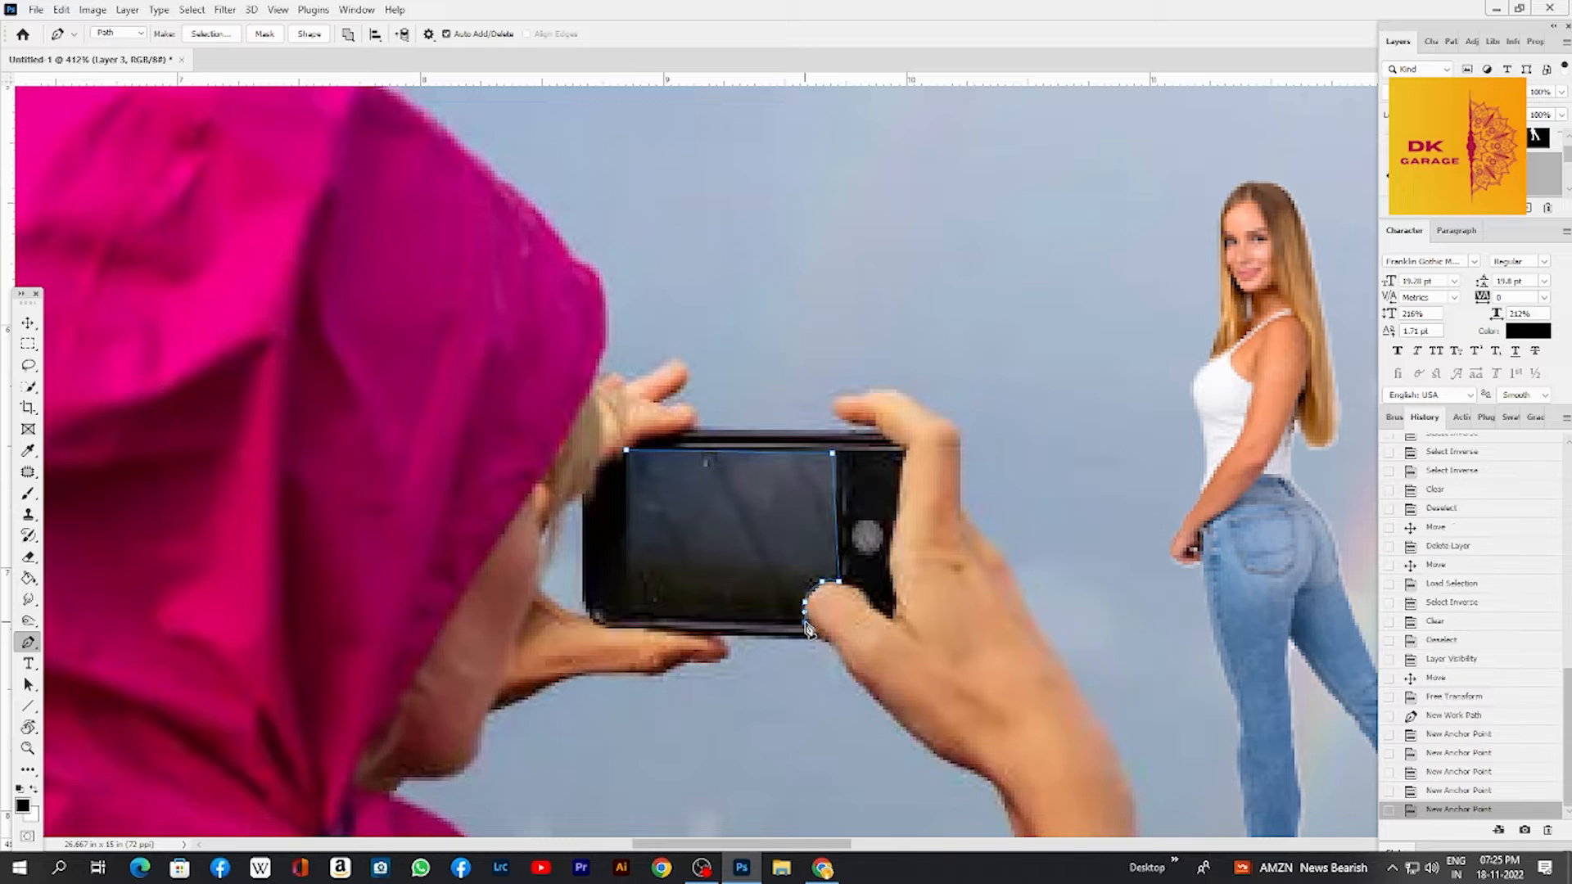
left_click(620, 616)
left_click(627, 451)
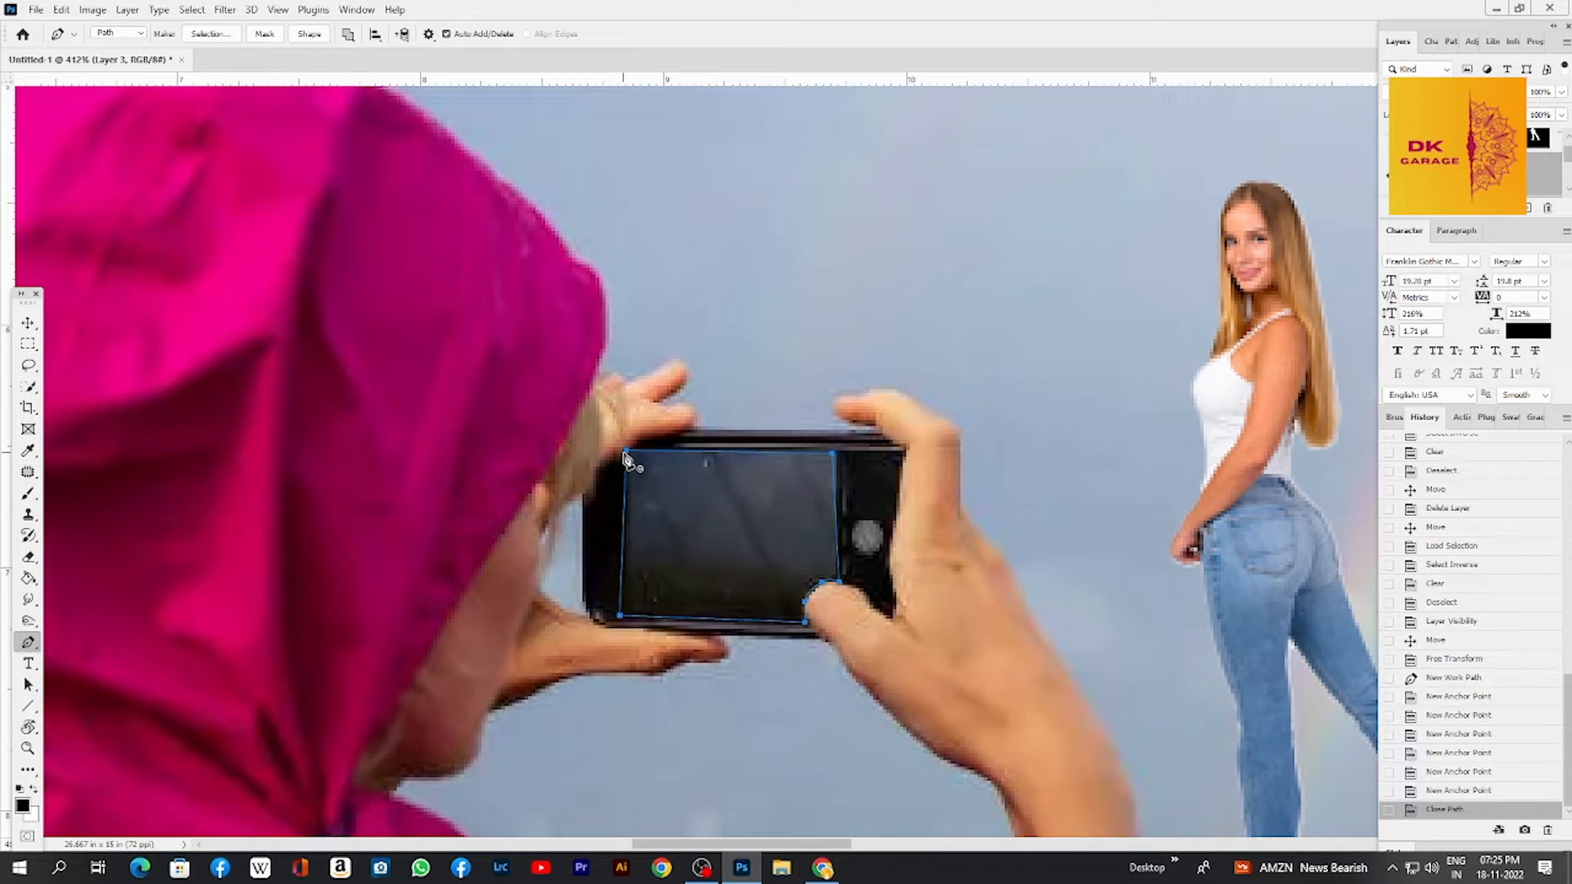
key("ctrl+Return")
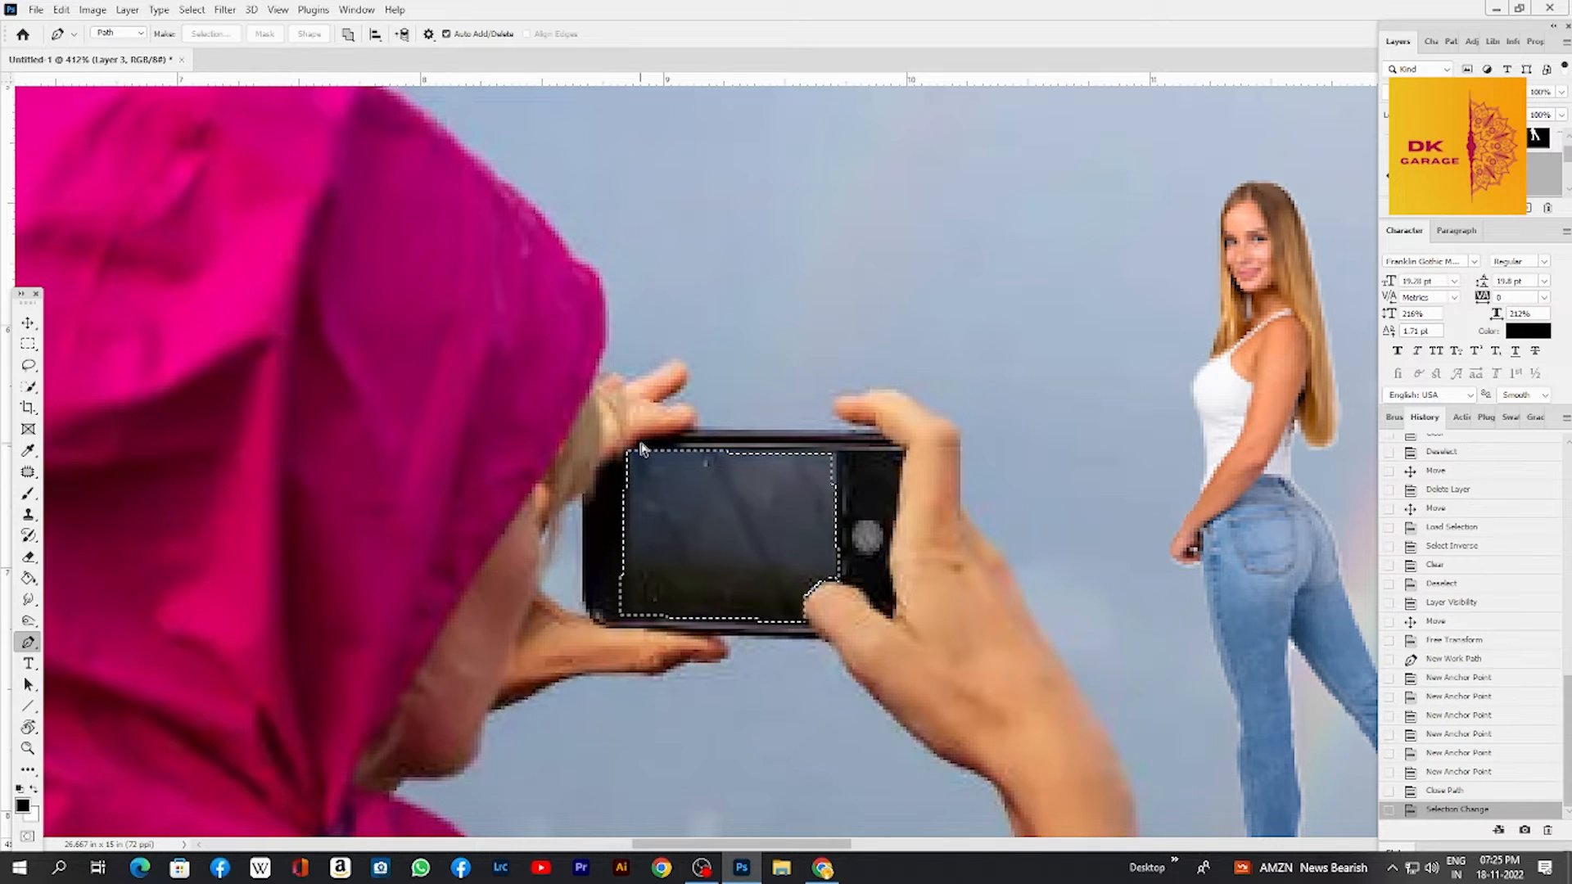
- Fill the phone display selection with white on a new layer and clear the selection
key("ctrl+shift+n")
key("Return")
key("alt+BackSpace")
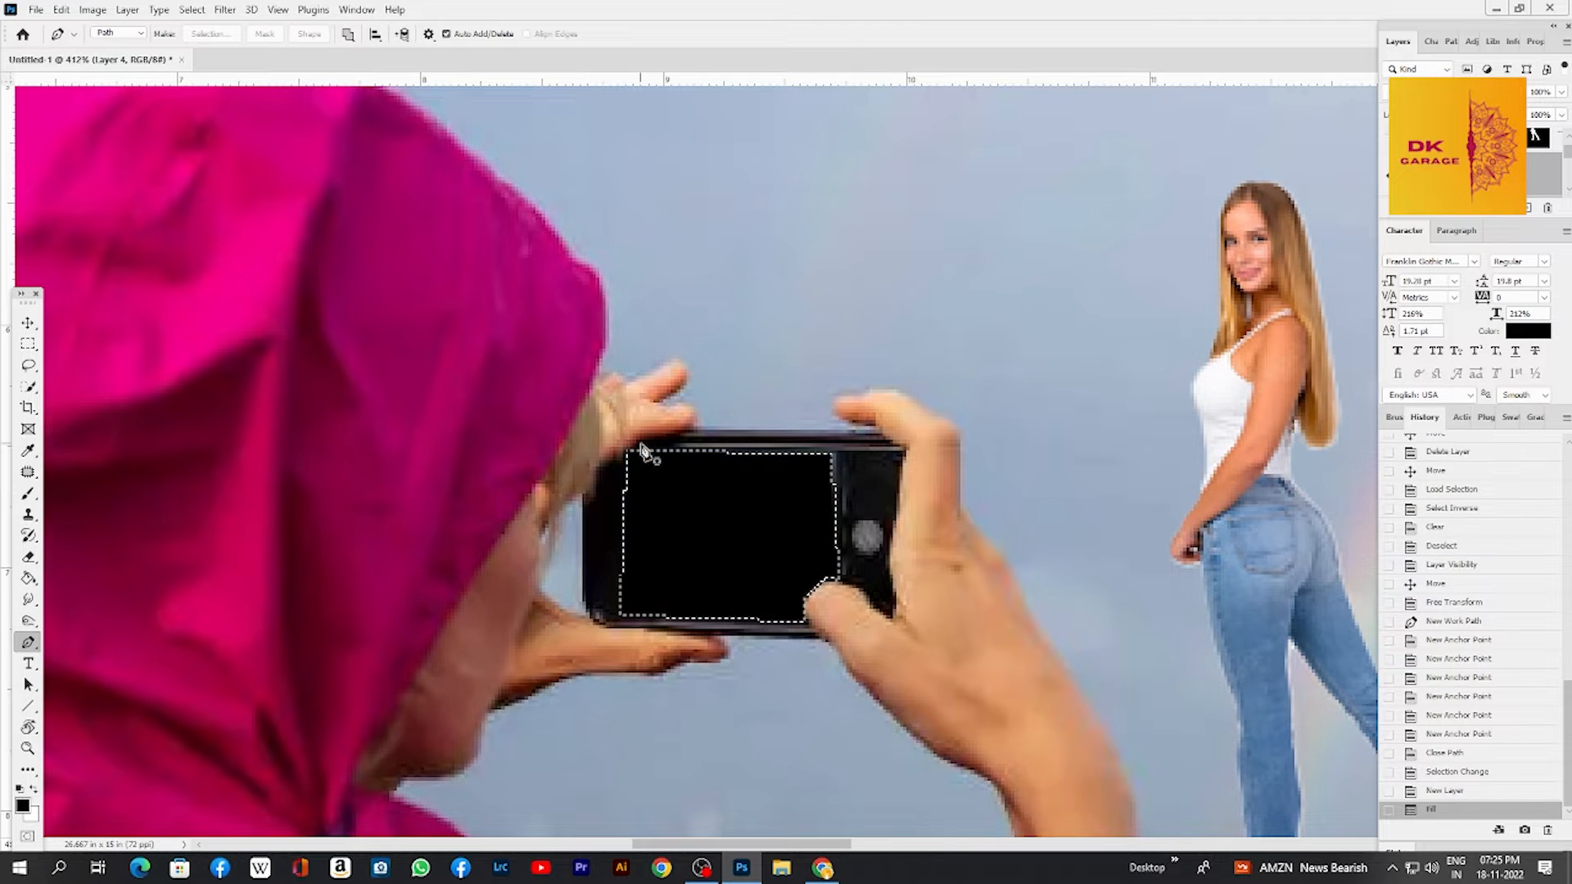
key("ctrl+z")
key("ctrl+BackSpace")
key("ctrl+d")
- Move the woman over the phone and raise her layer above the white display fill
key("ctrl+minus")
key("ctrl+minus")
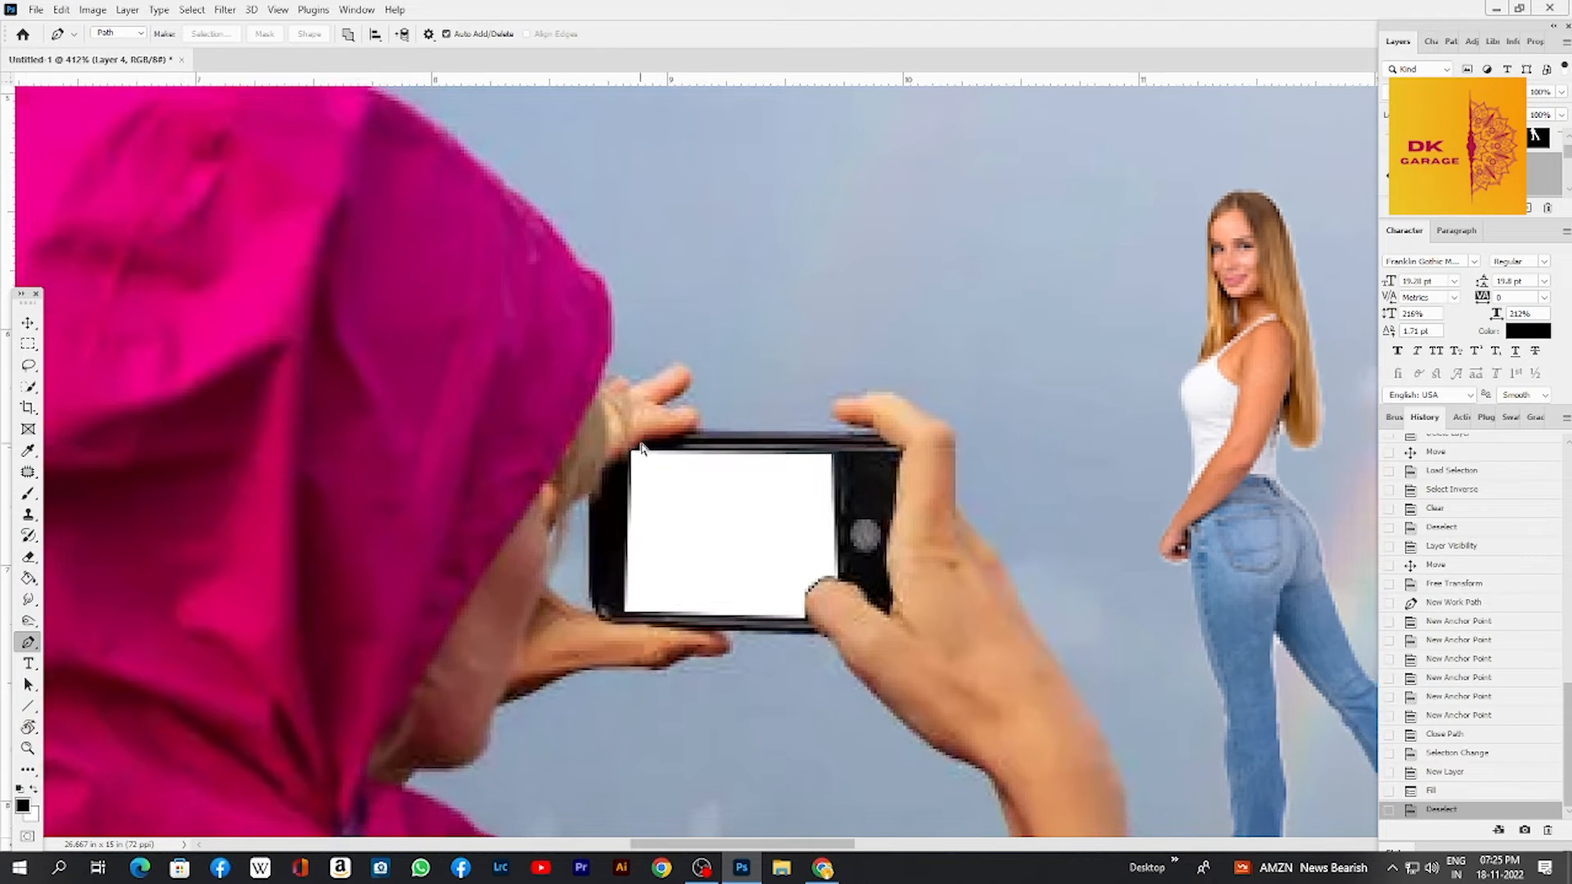
key("ctrl+minus")
key("ctrl+minus")
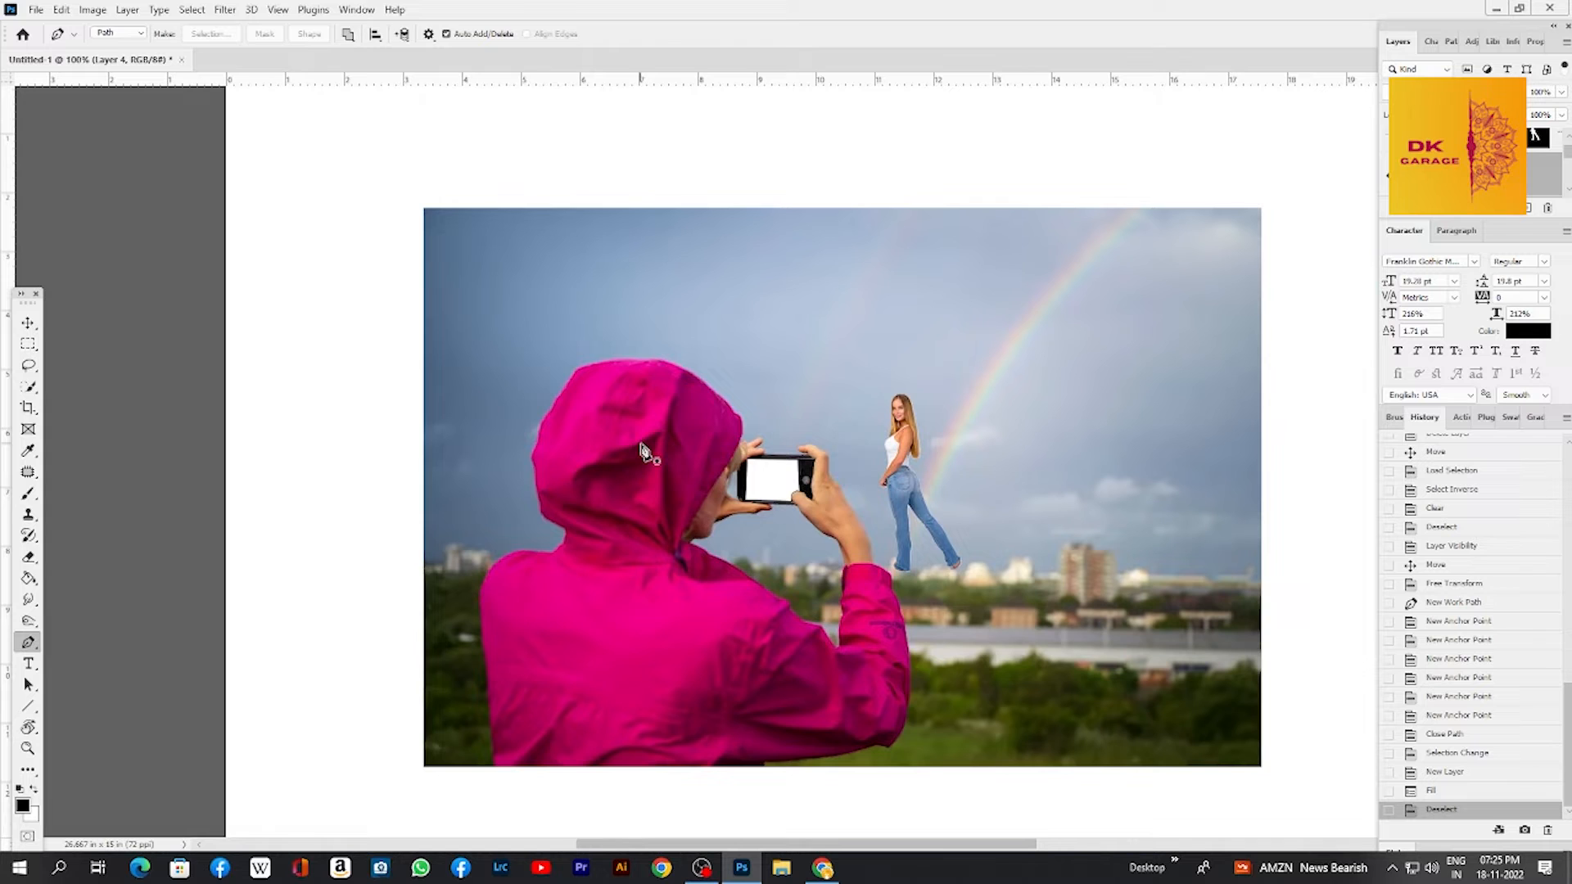
key("v")
left_click_drag(907, 459, 780, 398)
scroll(788, 465, "up", 2)
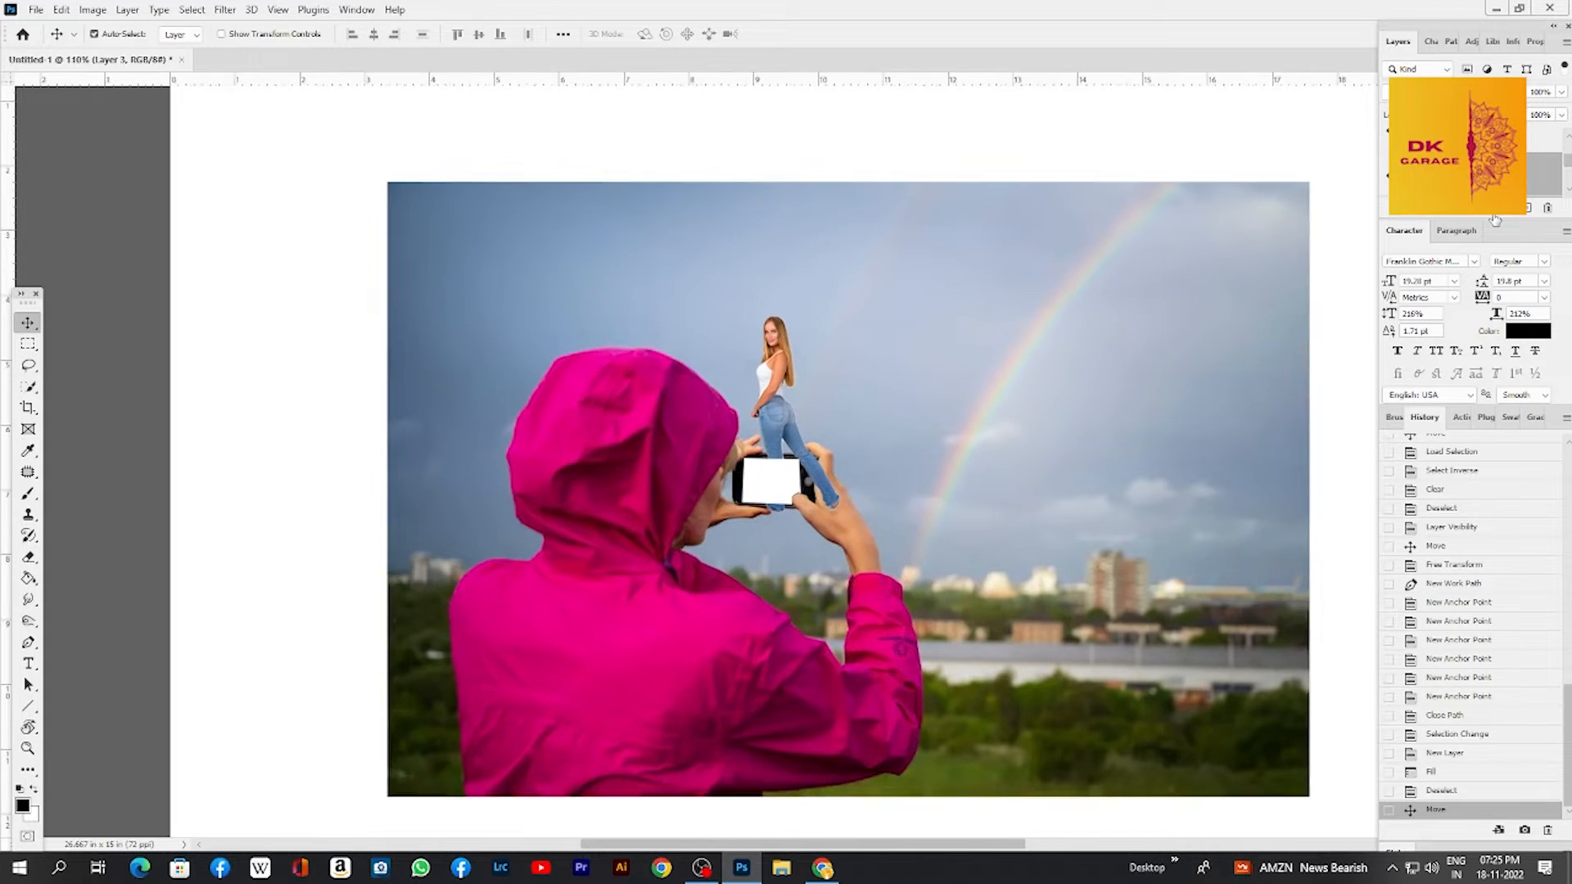
key("ctrl+]")
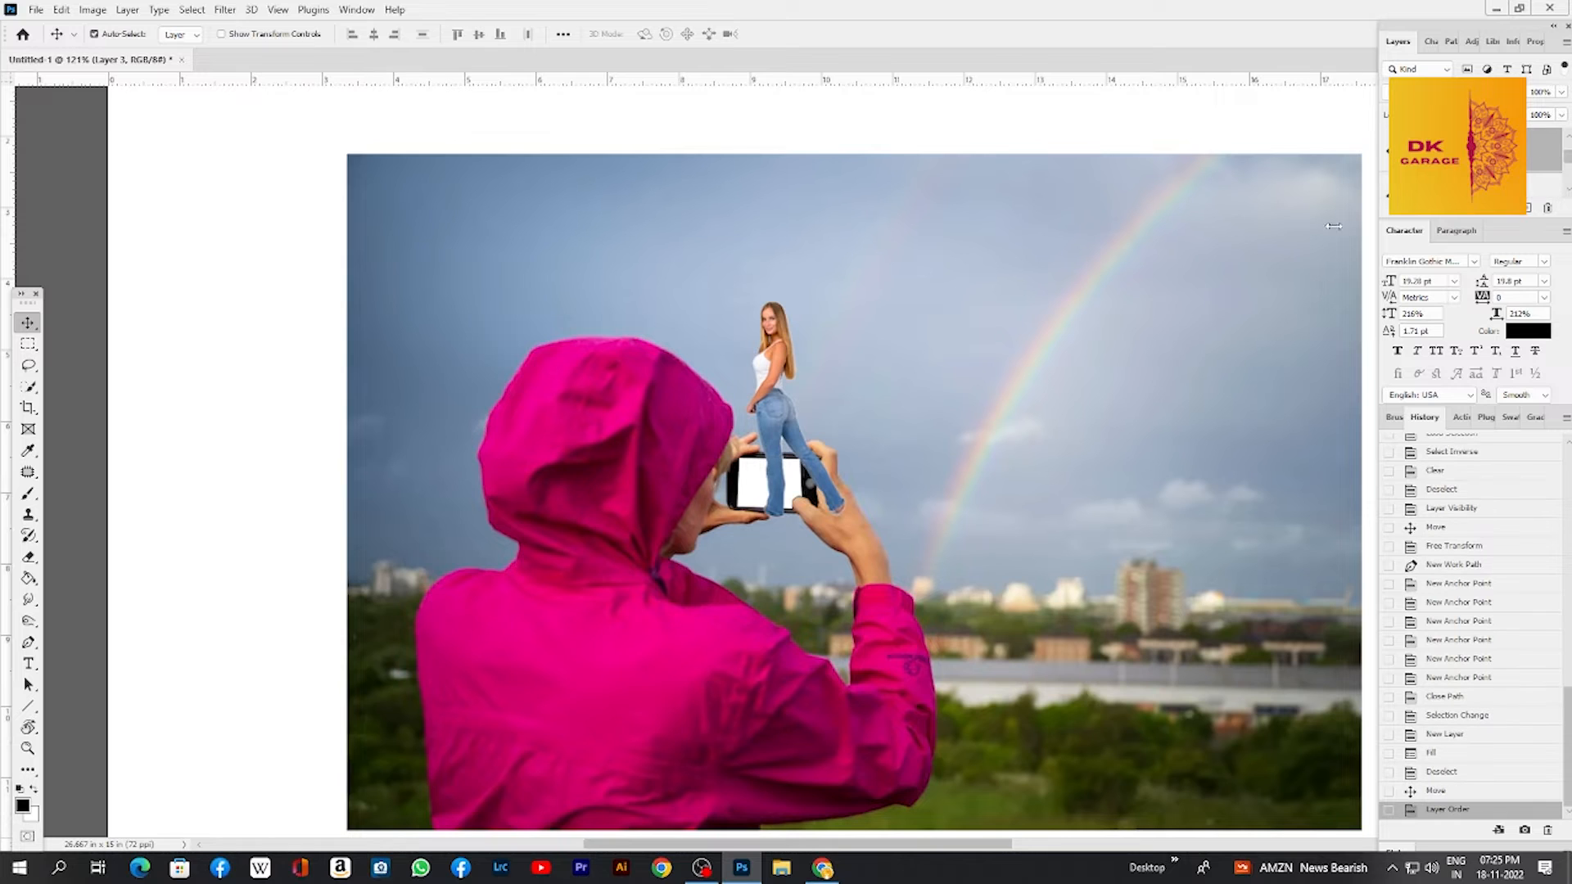
- Scale the woman to about 48%, flip her horizontally, and place her standing within the phone display
left_click_drag(777, 423, 762, 415)
key("ctrl")
key("ctrl+t")
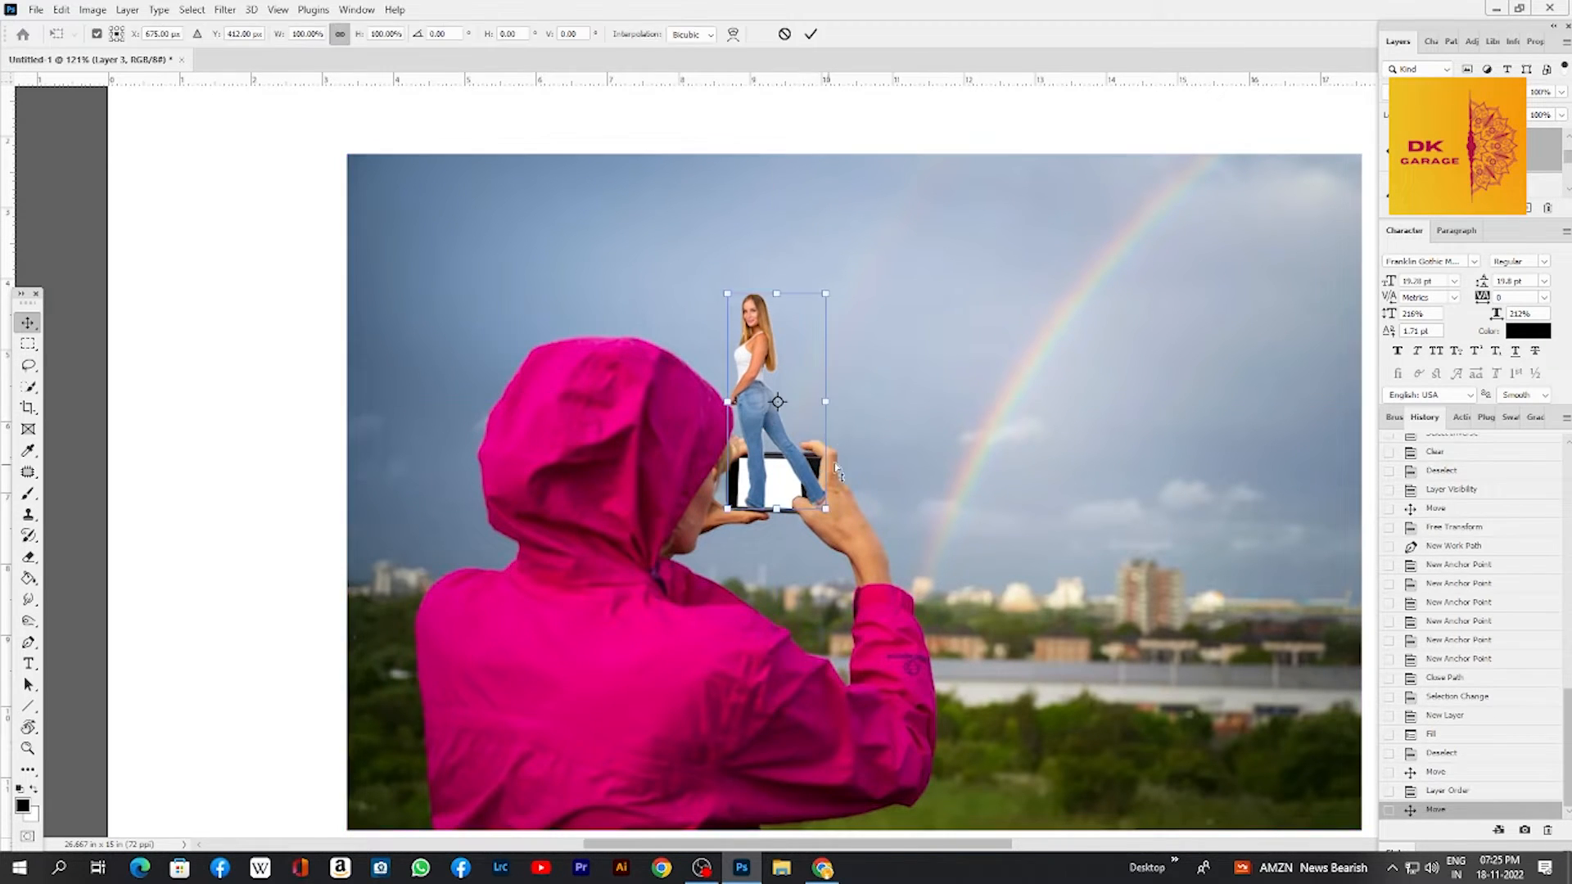
left_click_drag(827, 296, 773, 458)
right_click(765, 456)
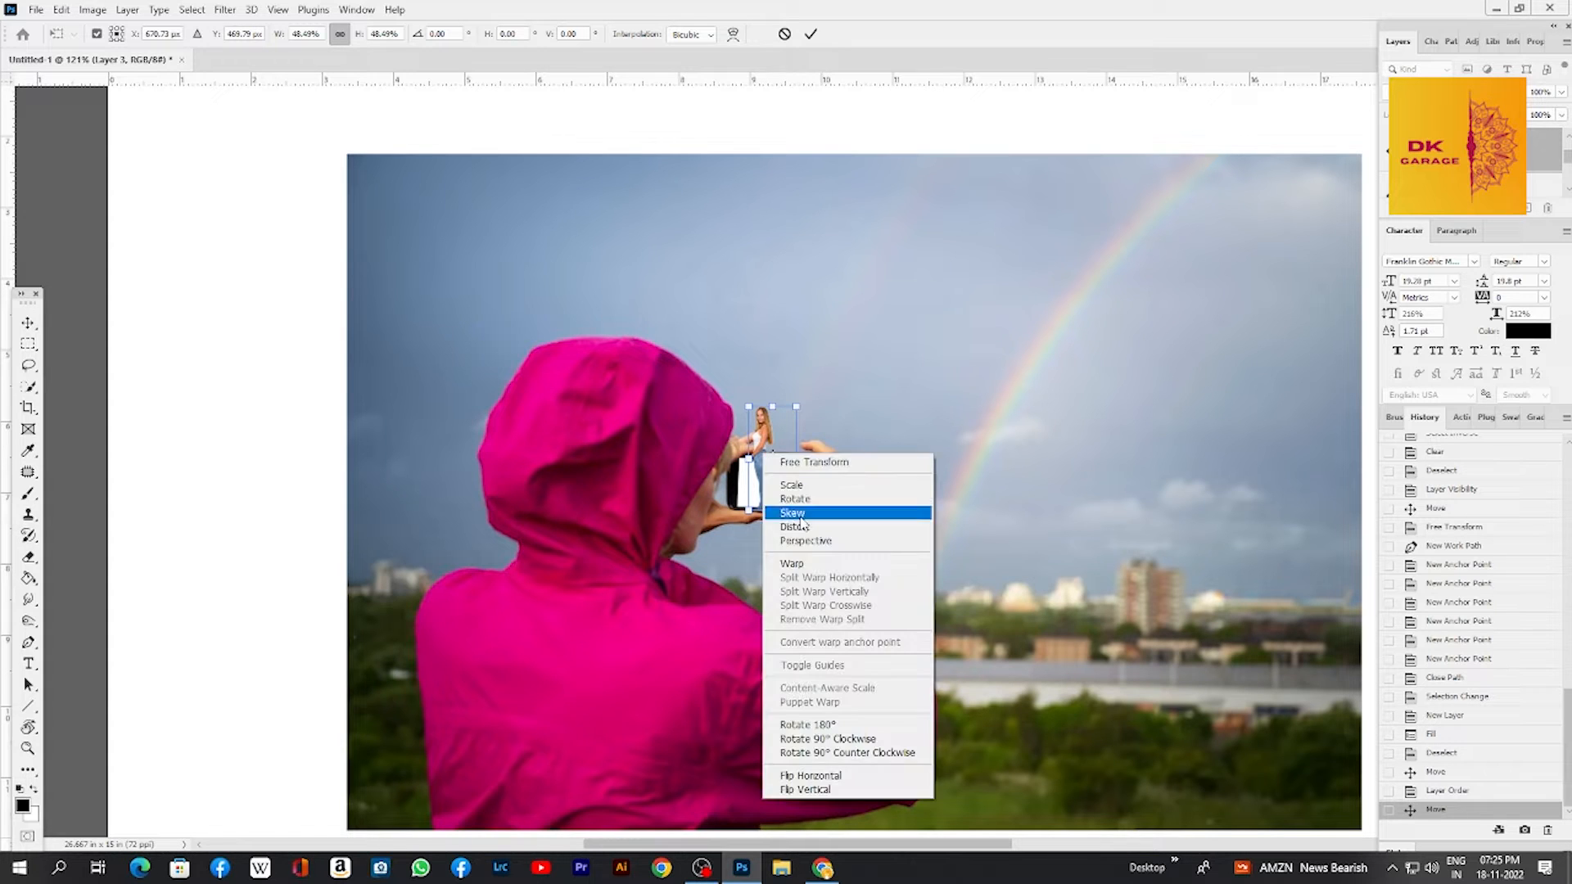
left_click(825, 778)
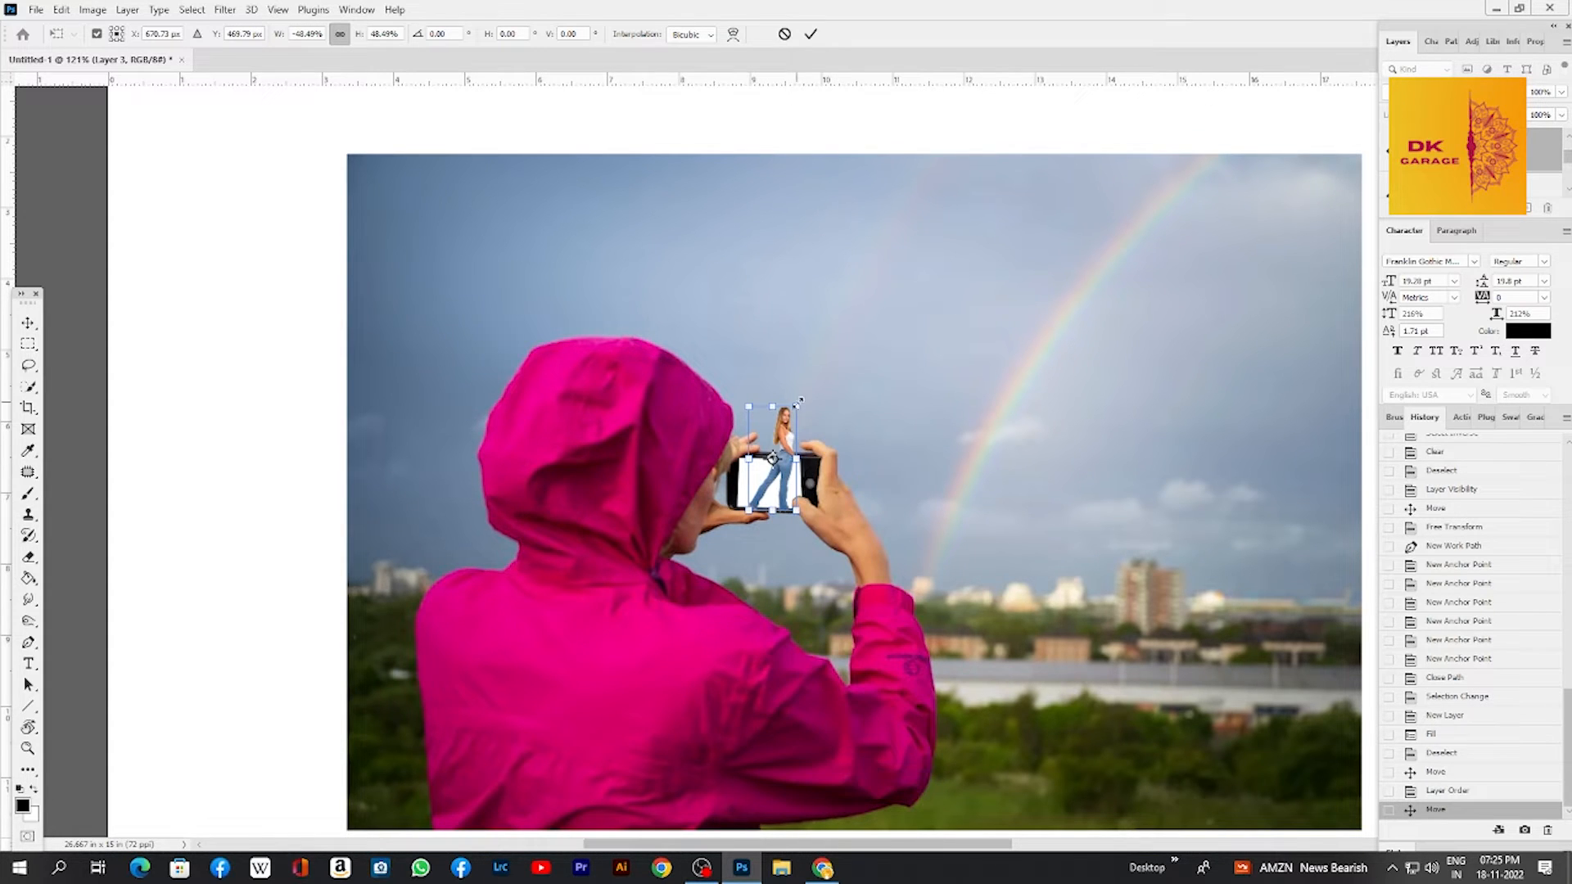
key("Return")
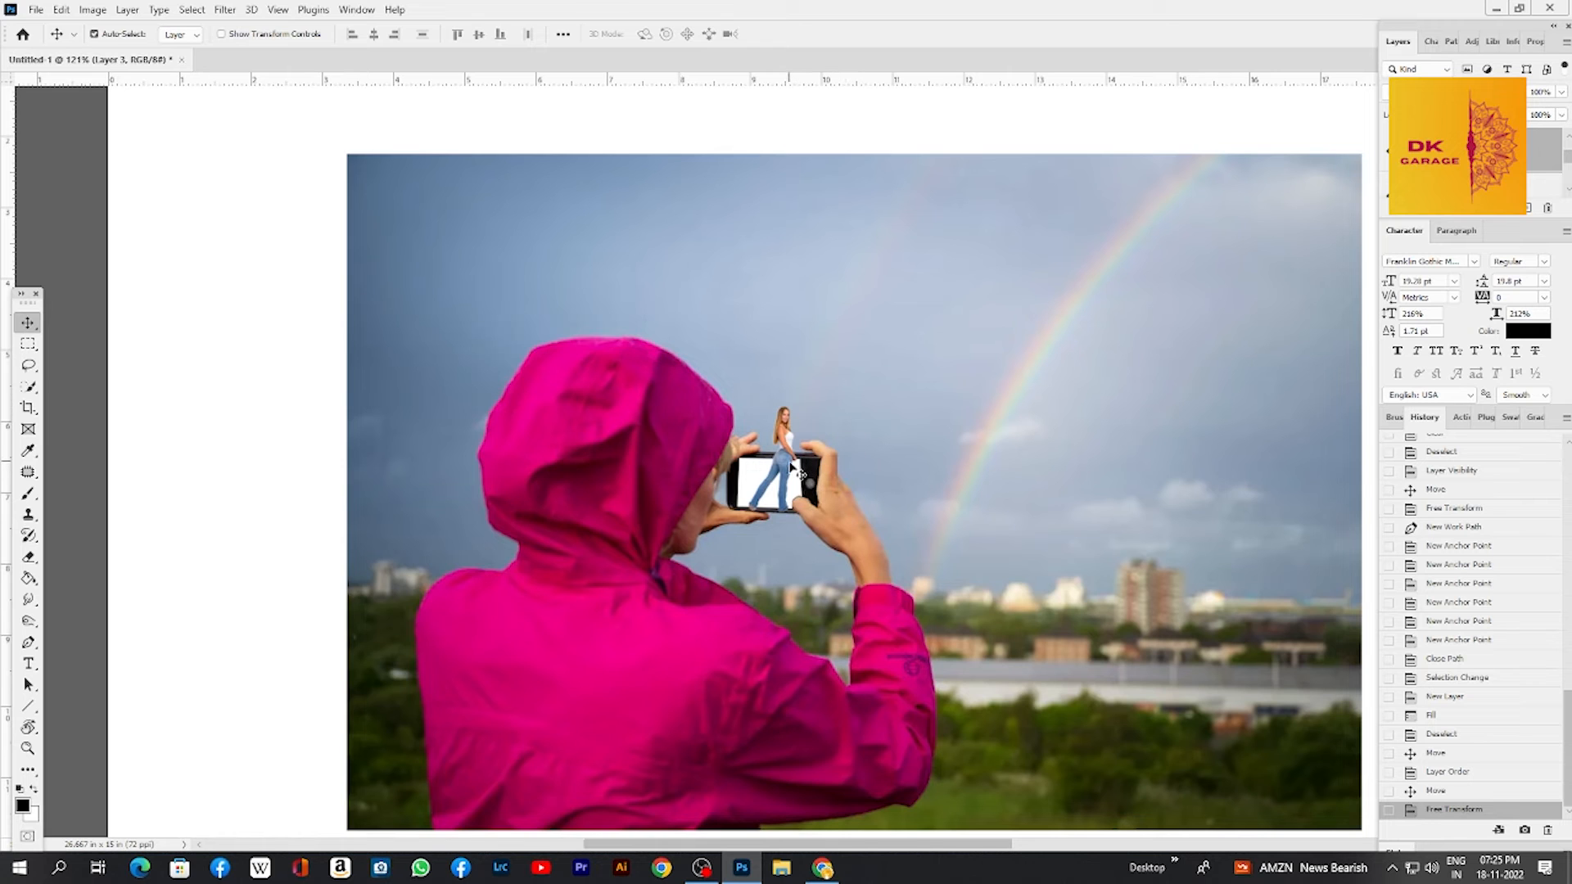
left_click_drag(794, 467, 847, 506)
- Load the white phone display on Layer 4 as a selection
key("z")
left_click(768, 451)
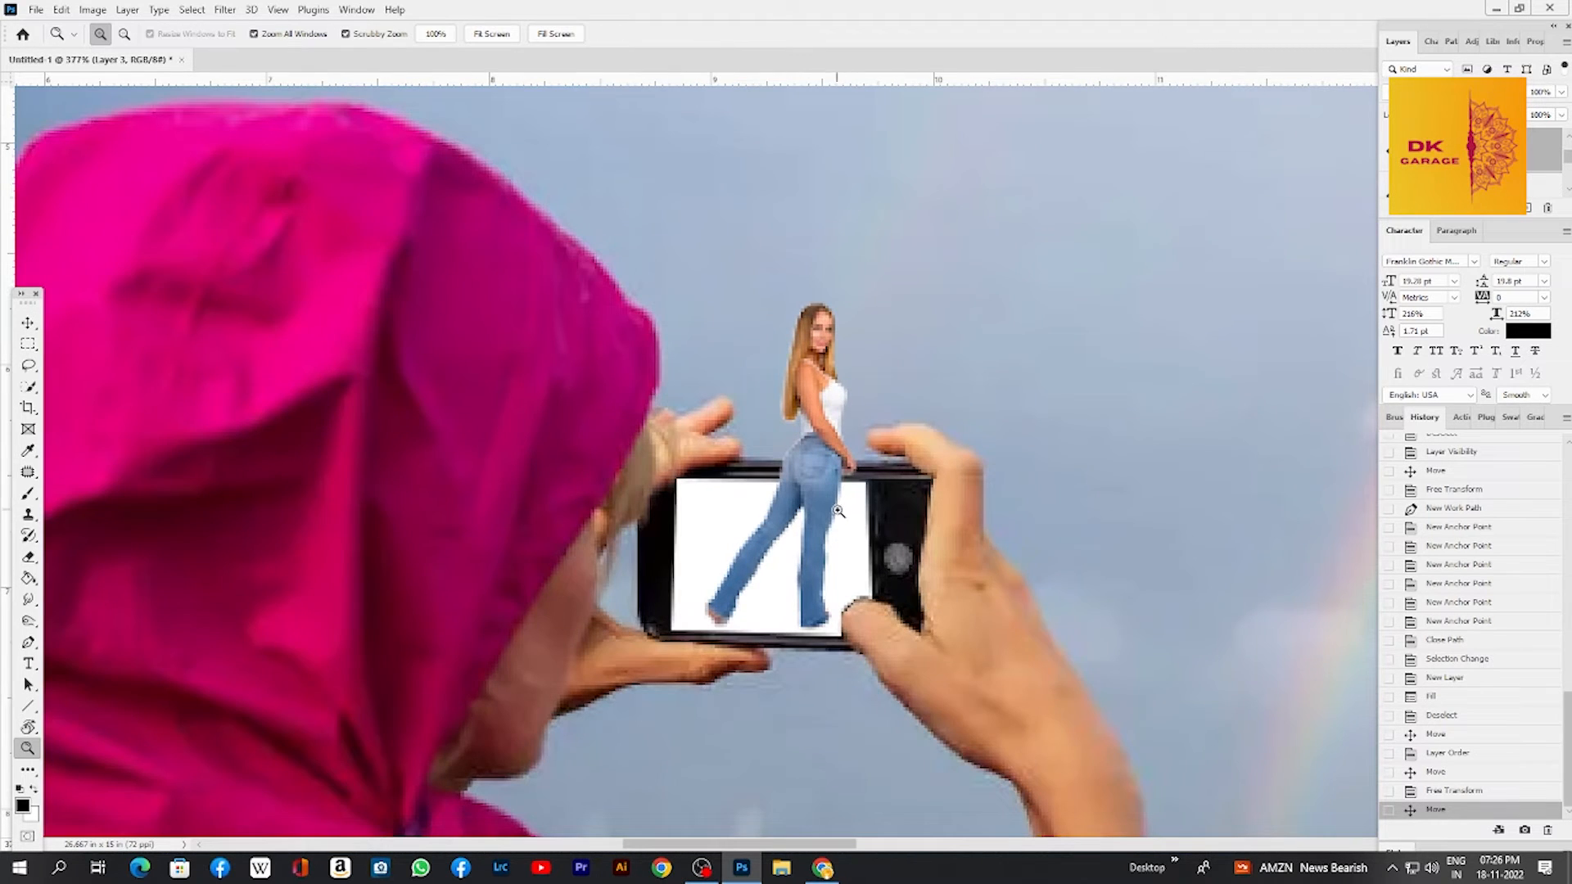
key("p")
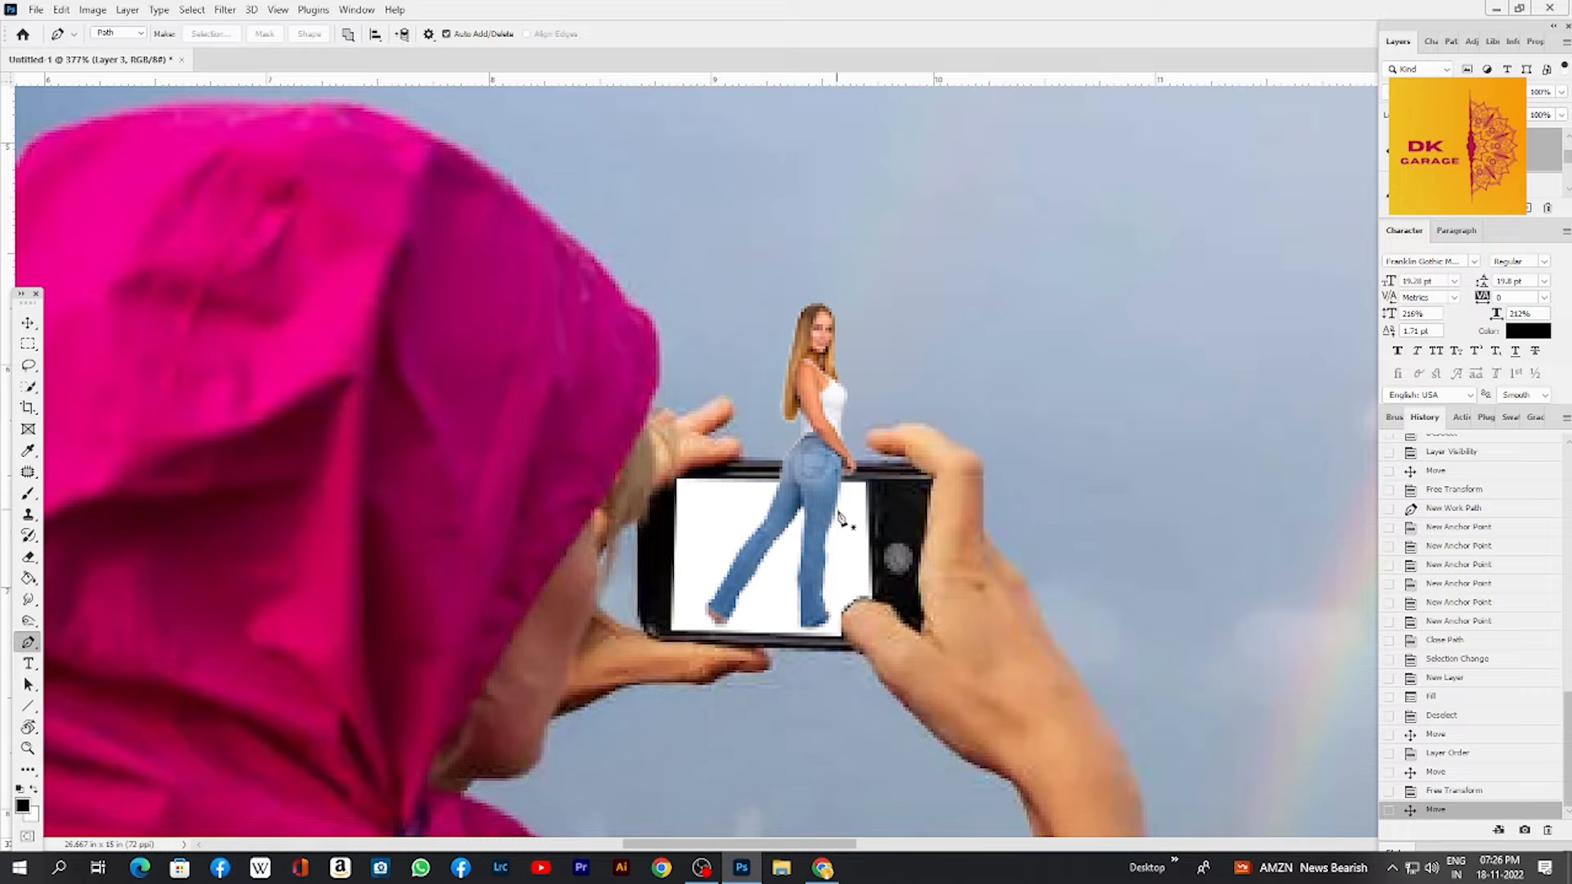
left_click(724, 478)
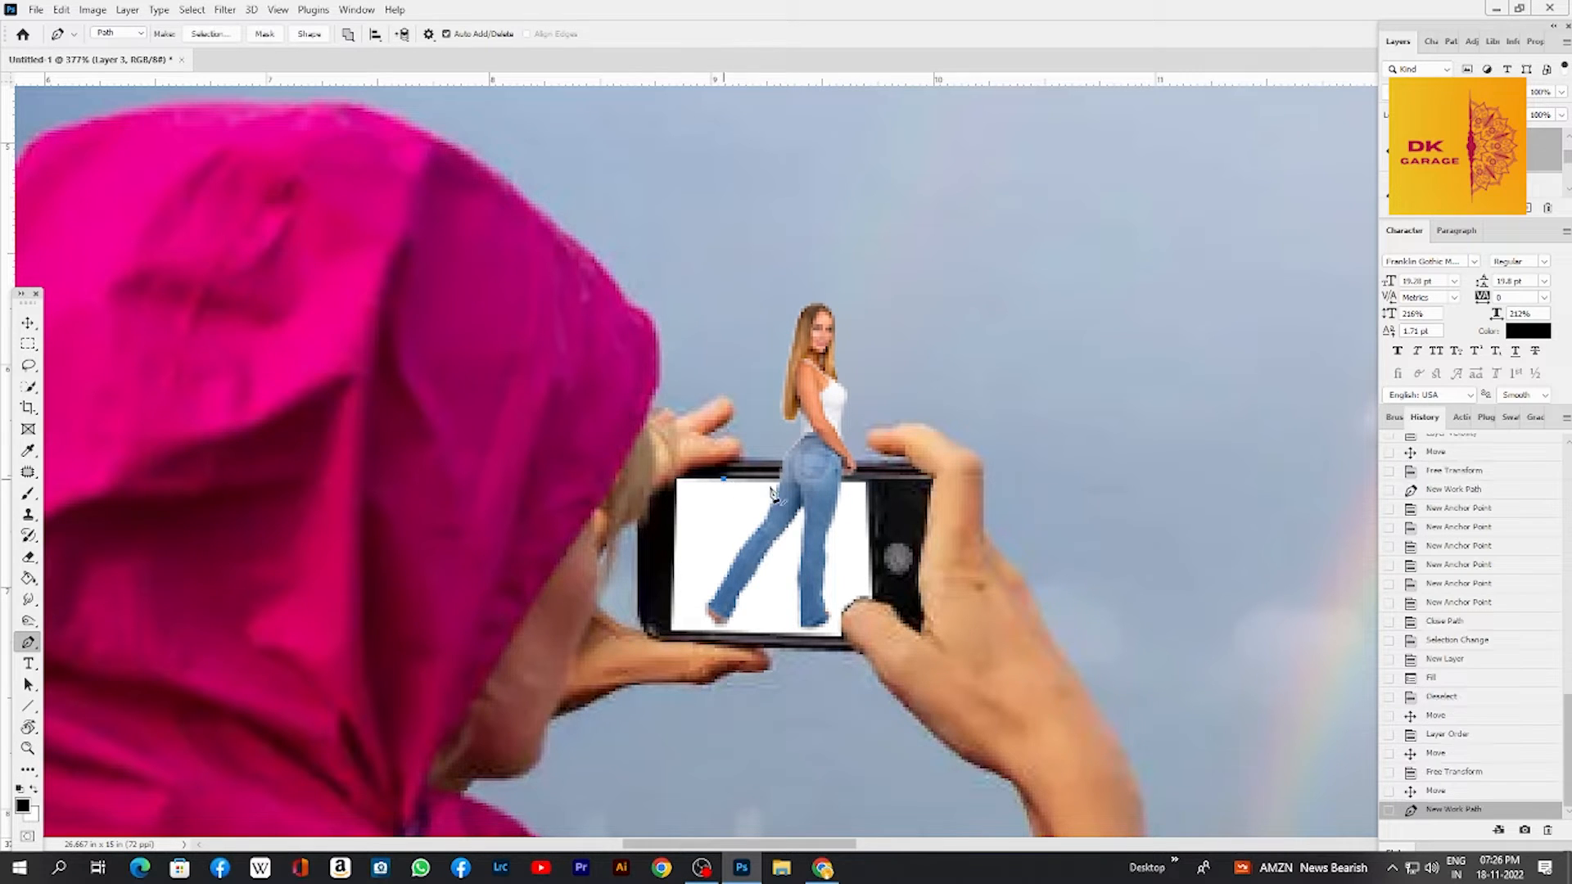
key("v")
left_click(862, 522)
left_click(1421, 174, "ctrl")
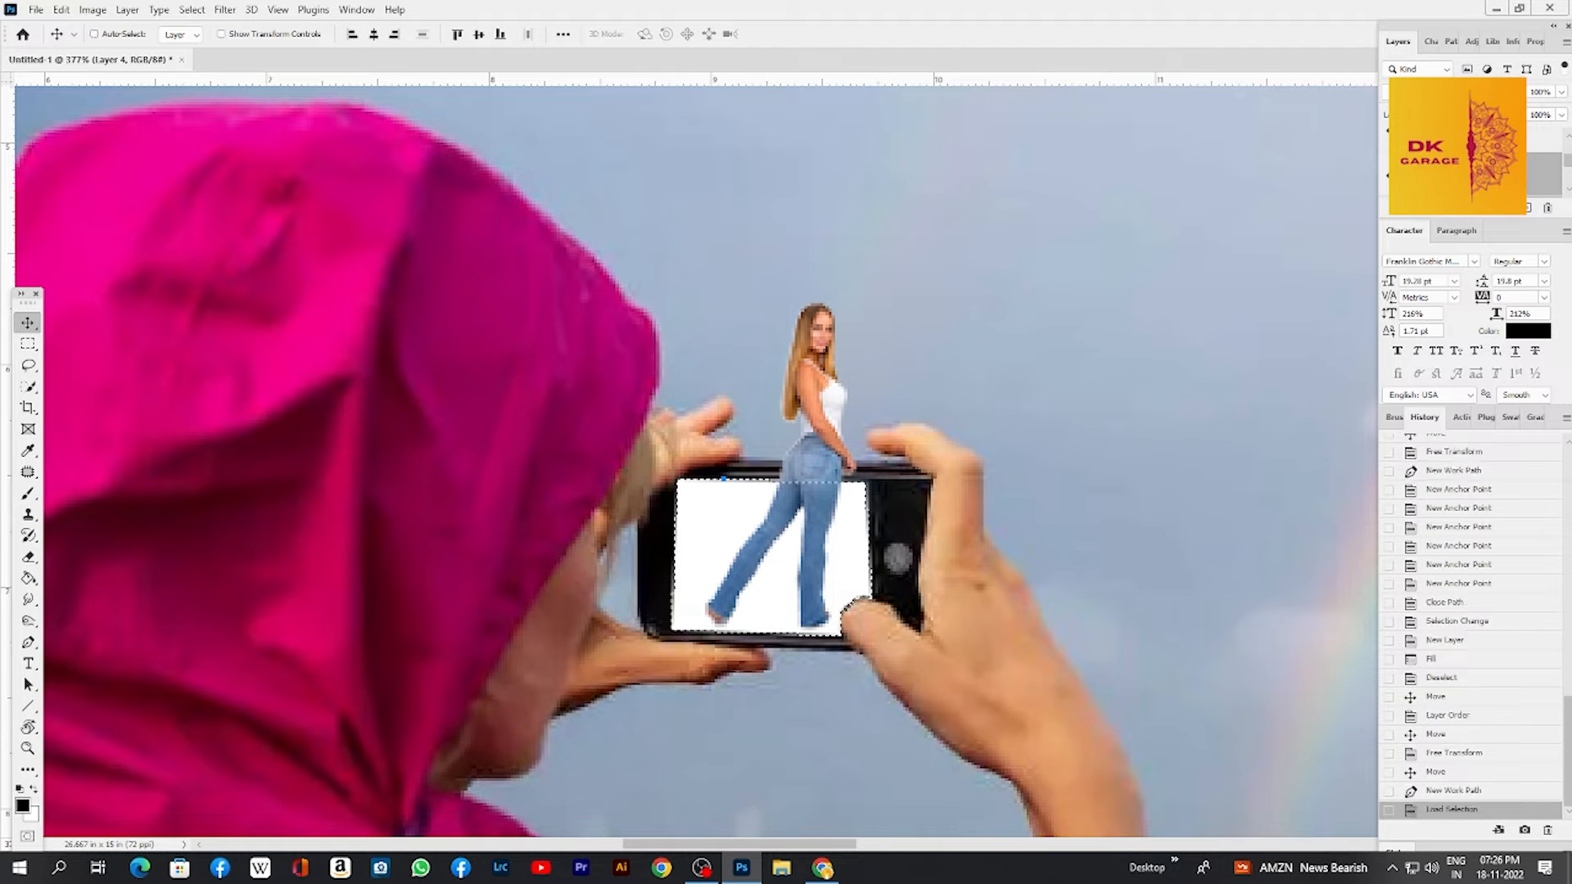
- Cut the part of the woman on Layer 3 inside the display selection and paste it as a new layer
right_click(830, 418)
left_click(842, 417)
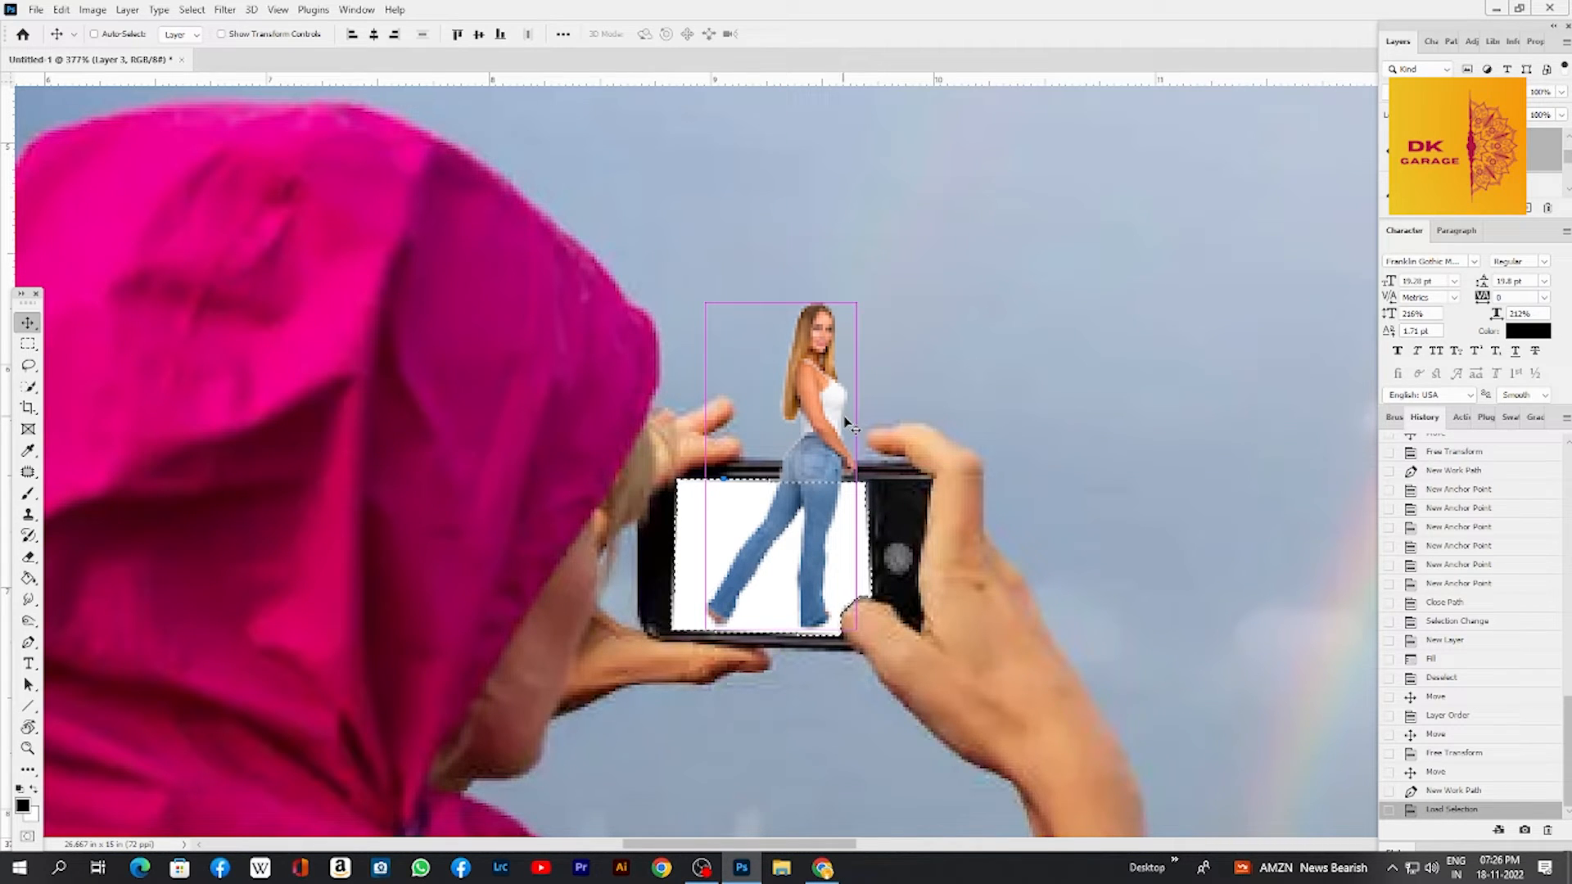
key("ctrl+x")
right_click(820, 399)
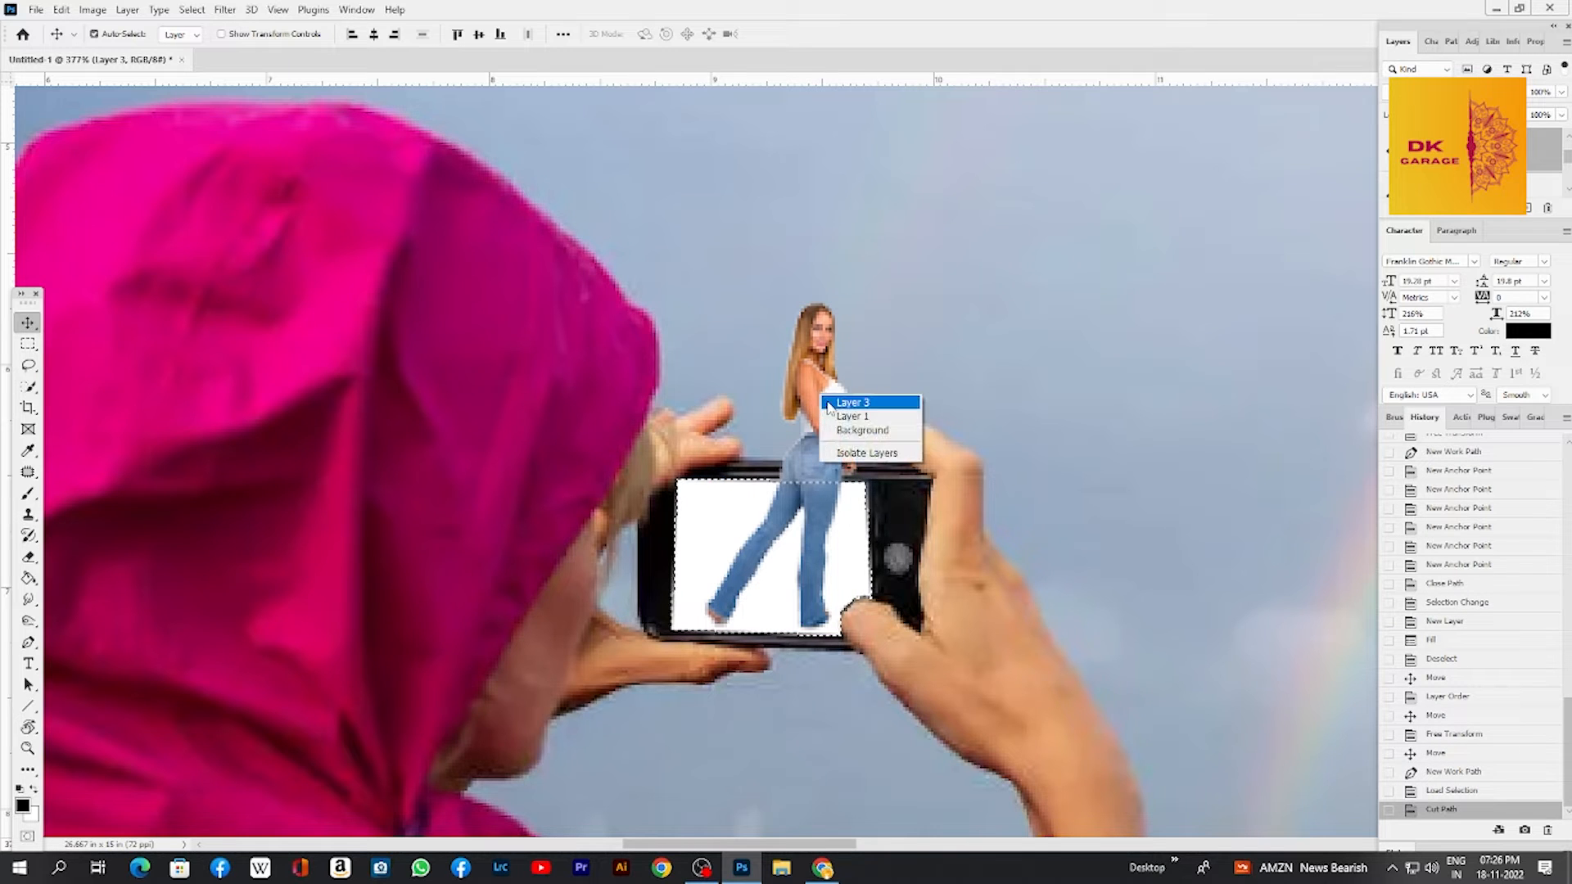
left_click(827, 405)
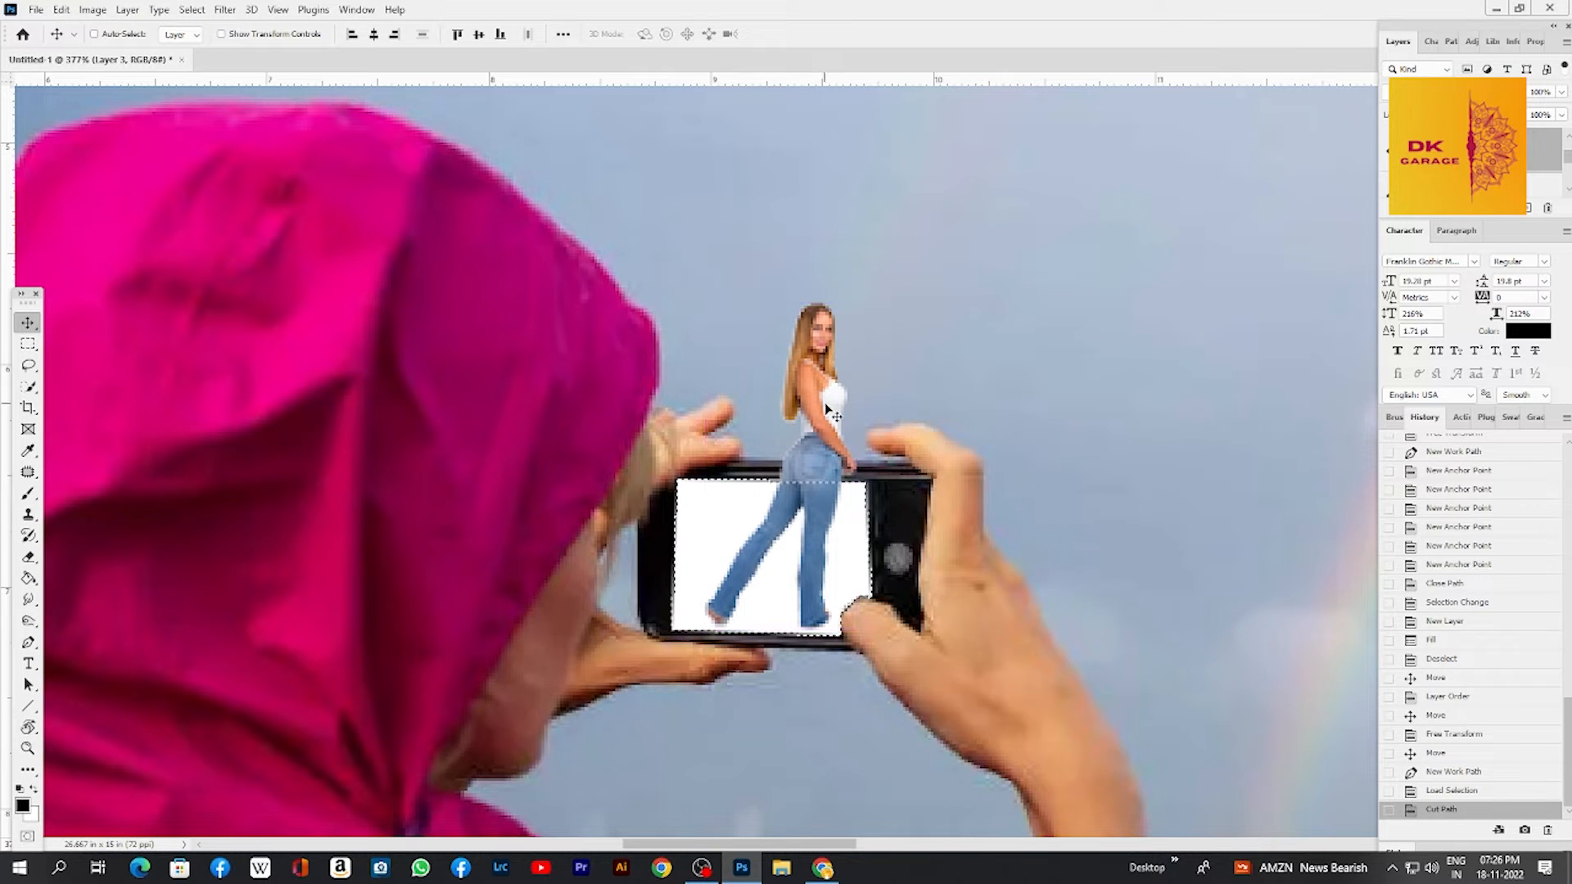
key("ctrl+x")
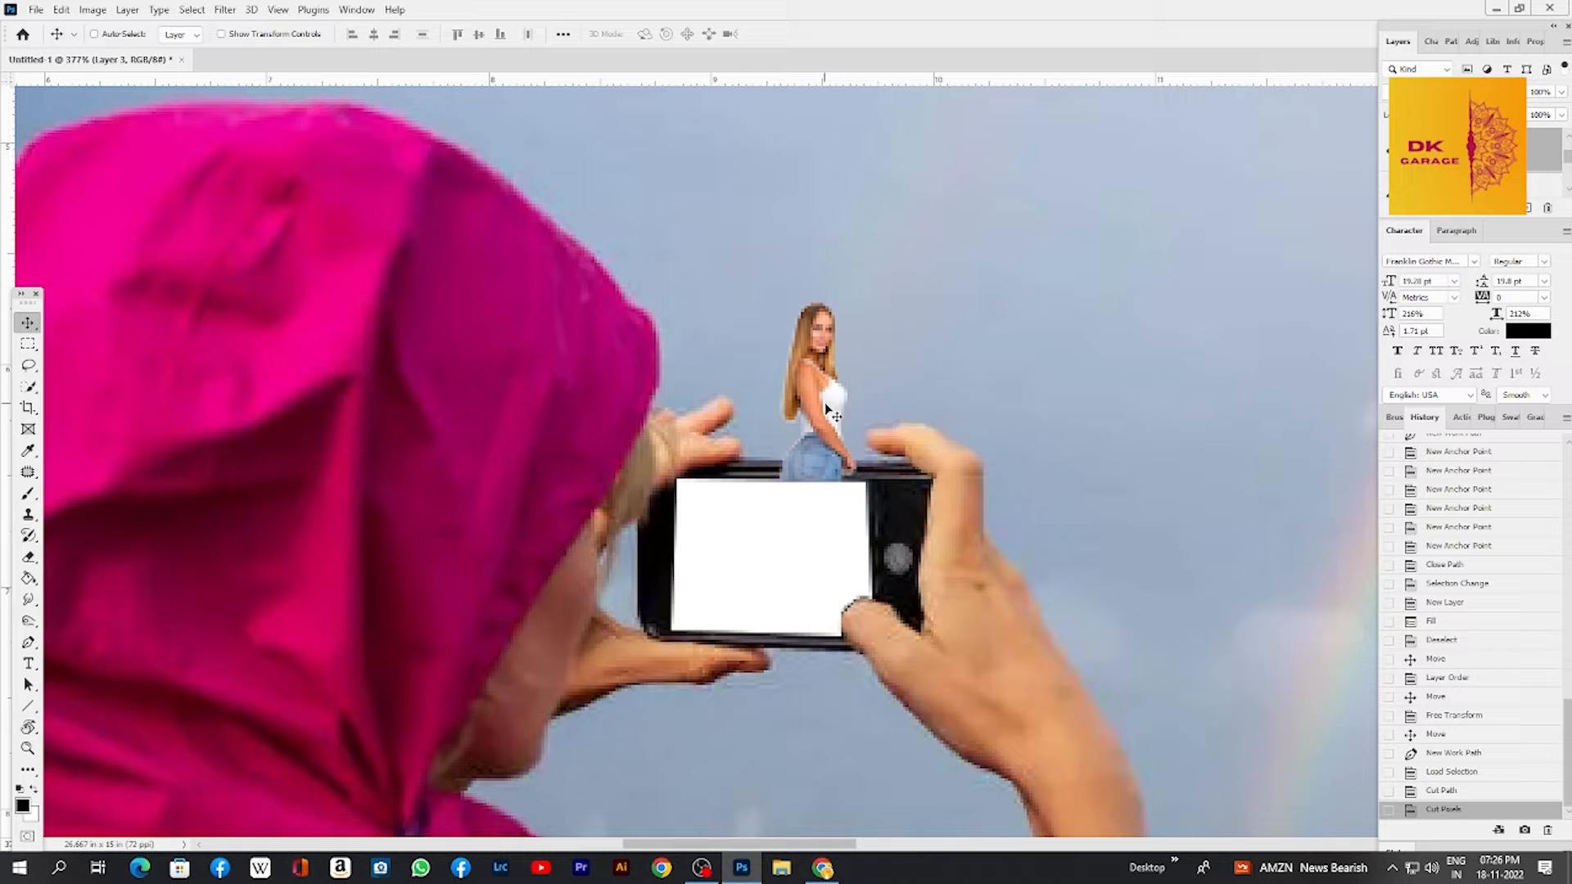
key("ctrl+v")
key("b")
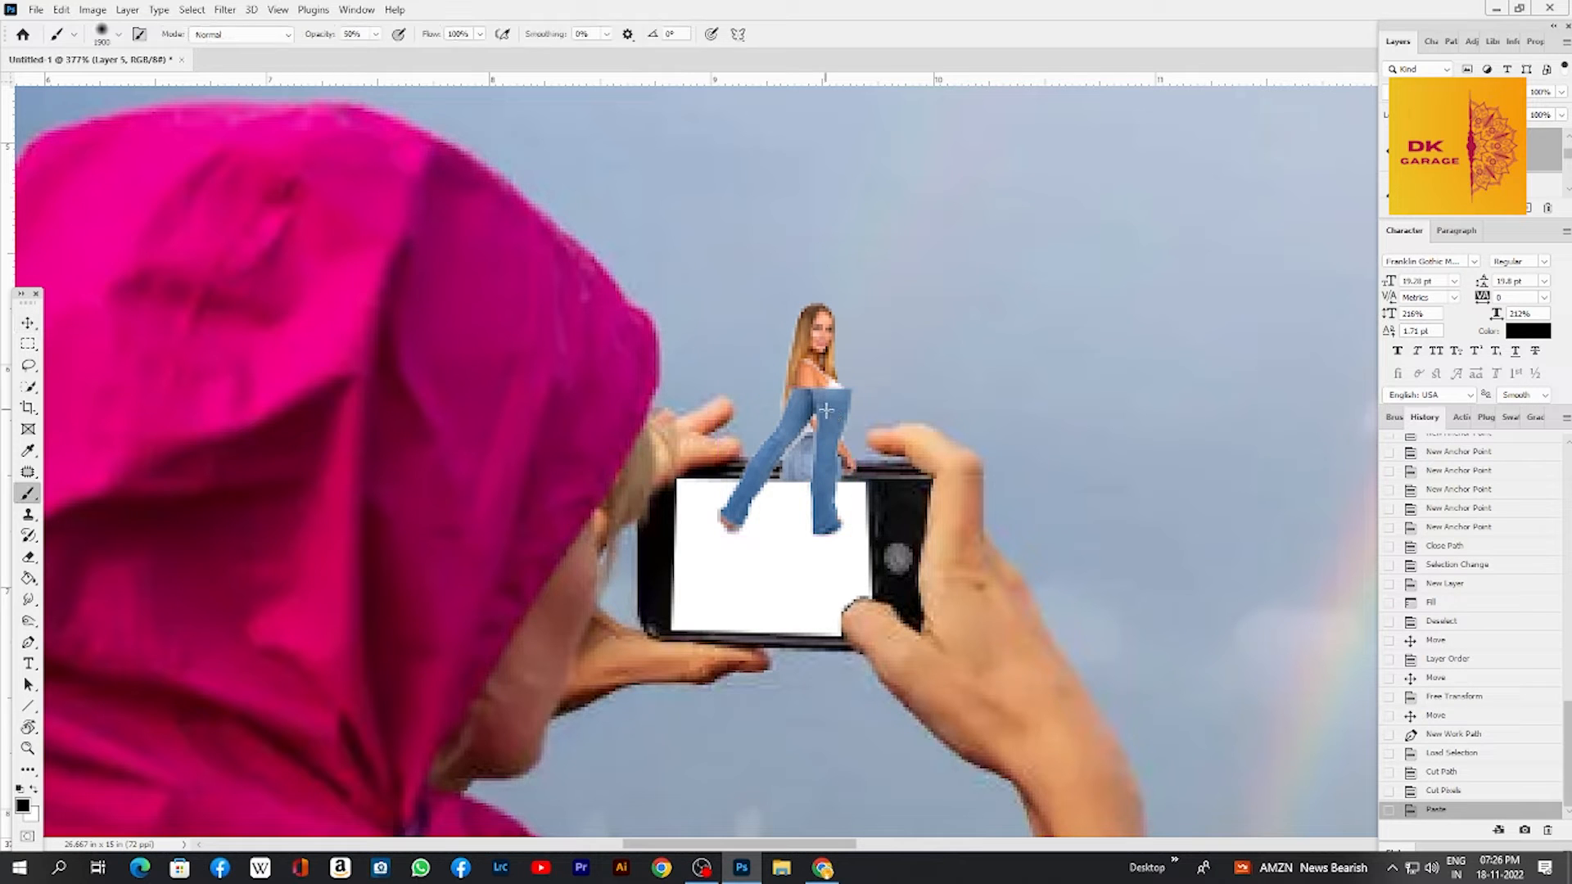
left_click(825, 411)
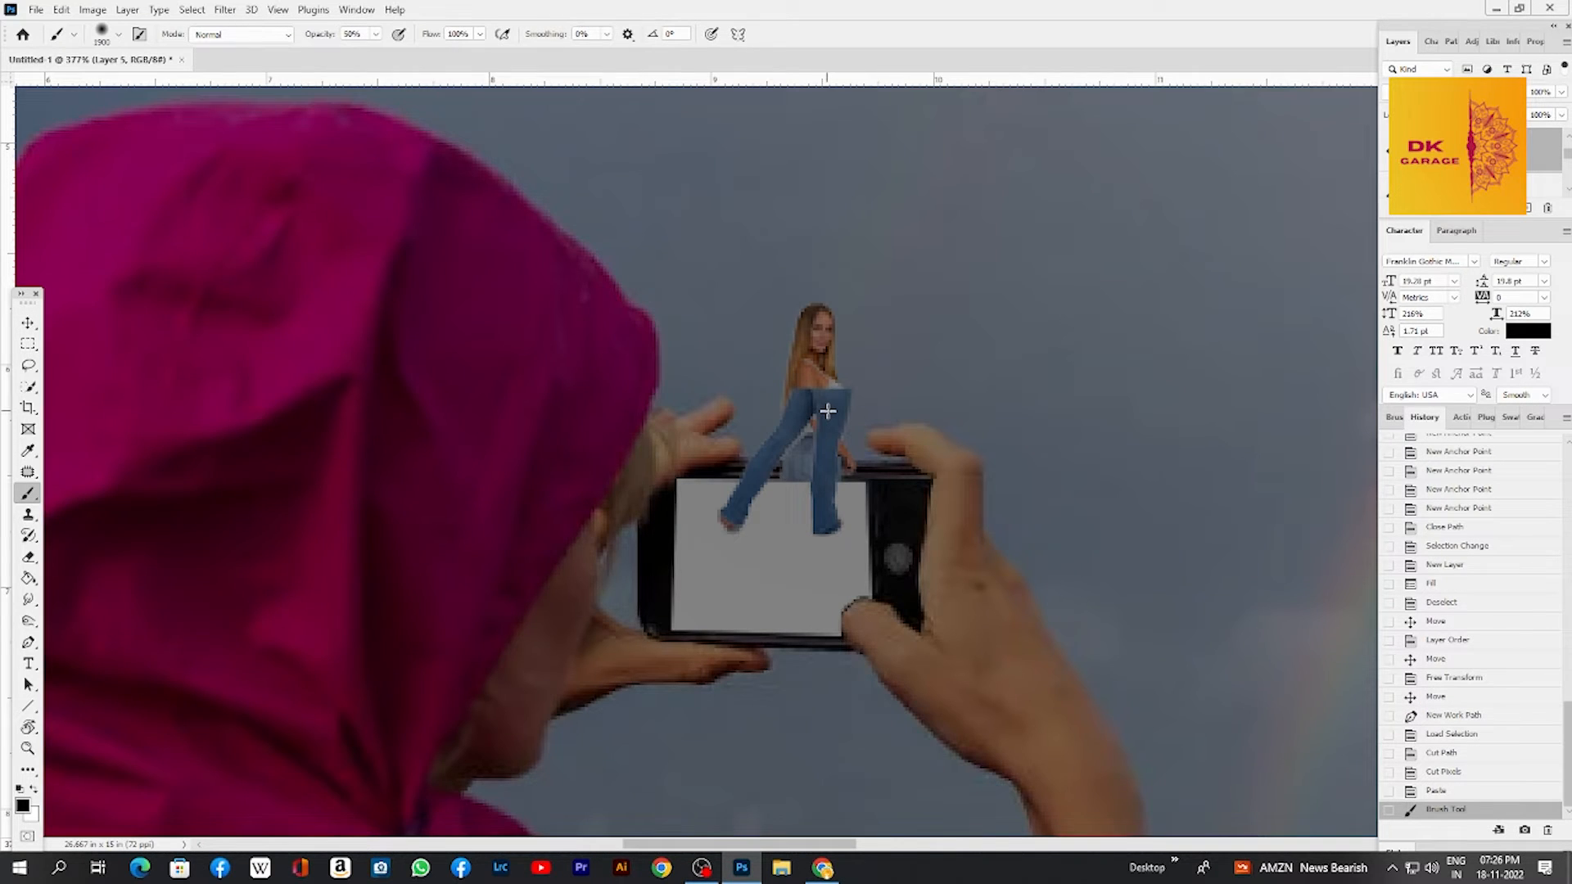
key("ctrl+z")
- Move the pasted legs down into the white phone display and shift the woman's upper body slightly higher above the phone
key("v")
left_click_drag(827, 411, 812, 506)
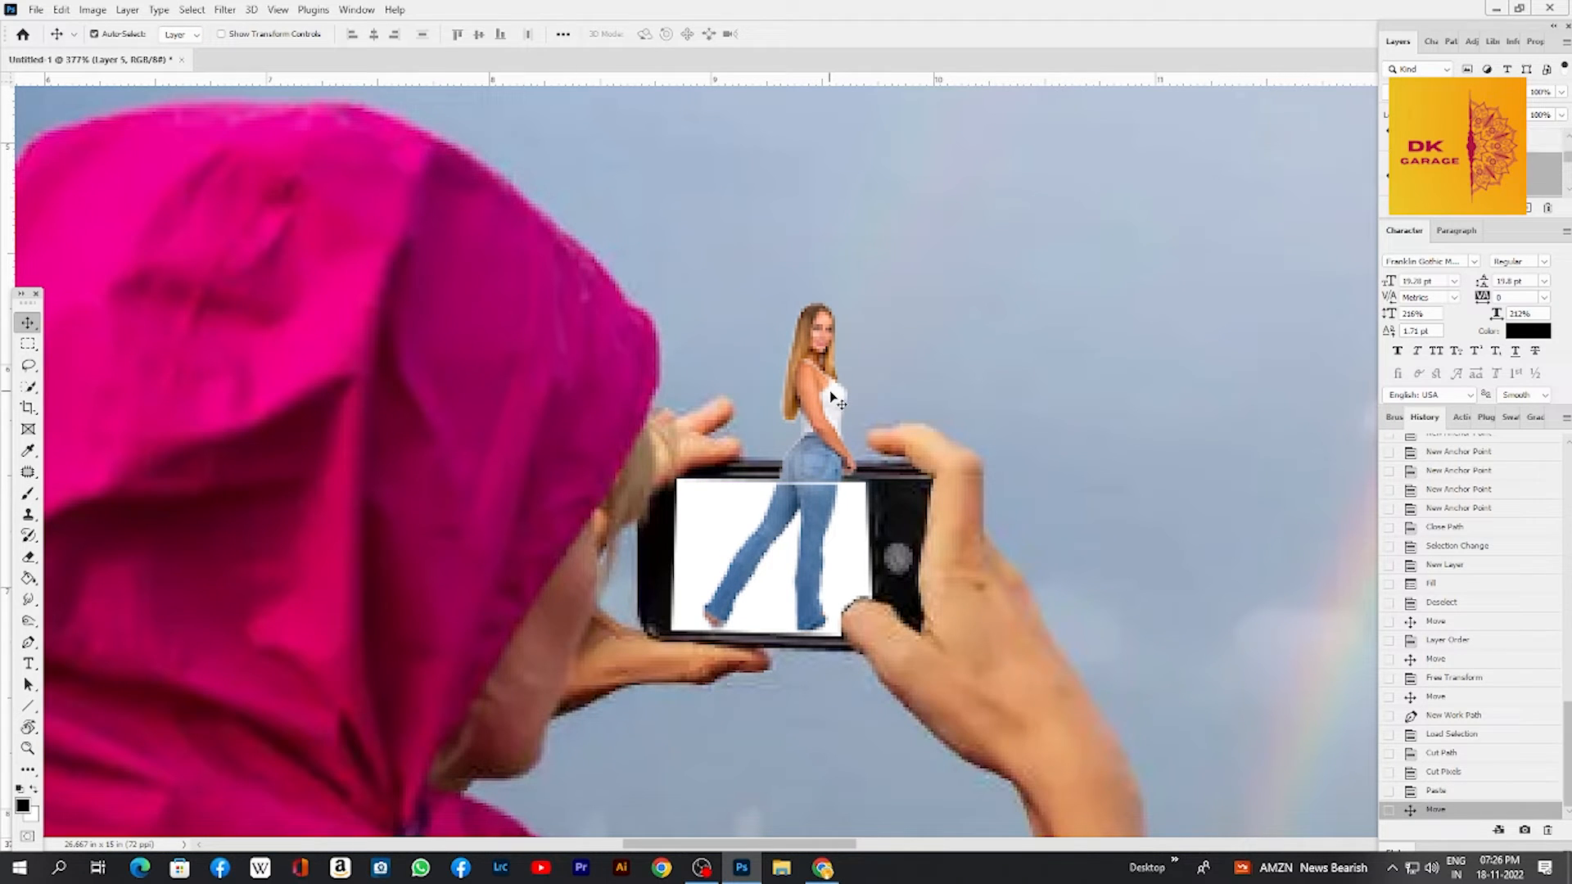
left_click_drag(831, 398, 836, 377)
scroll(926, 426, "down", 5)
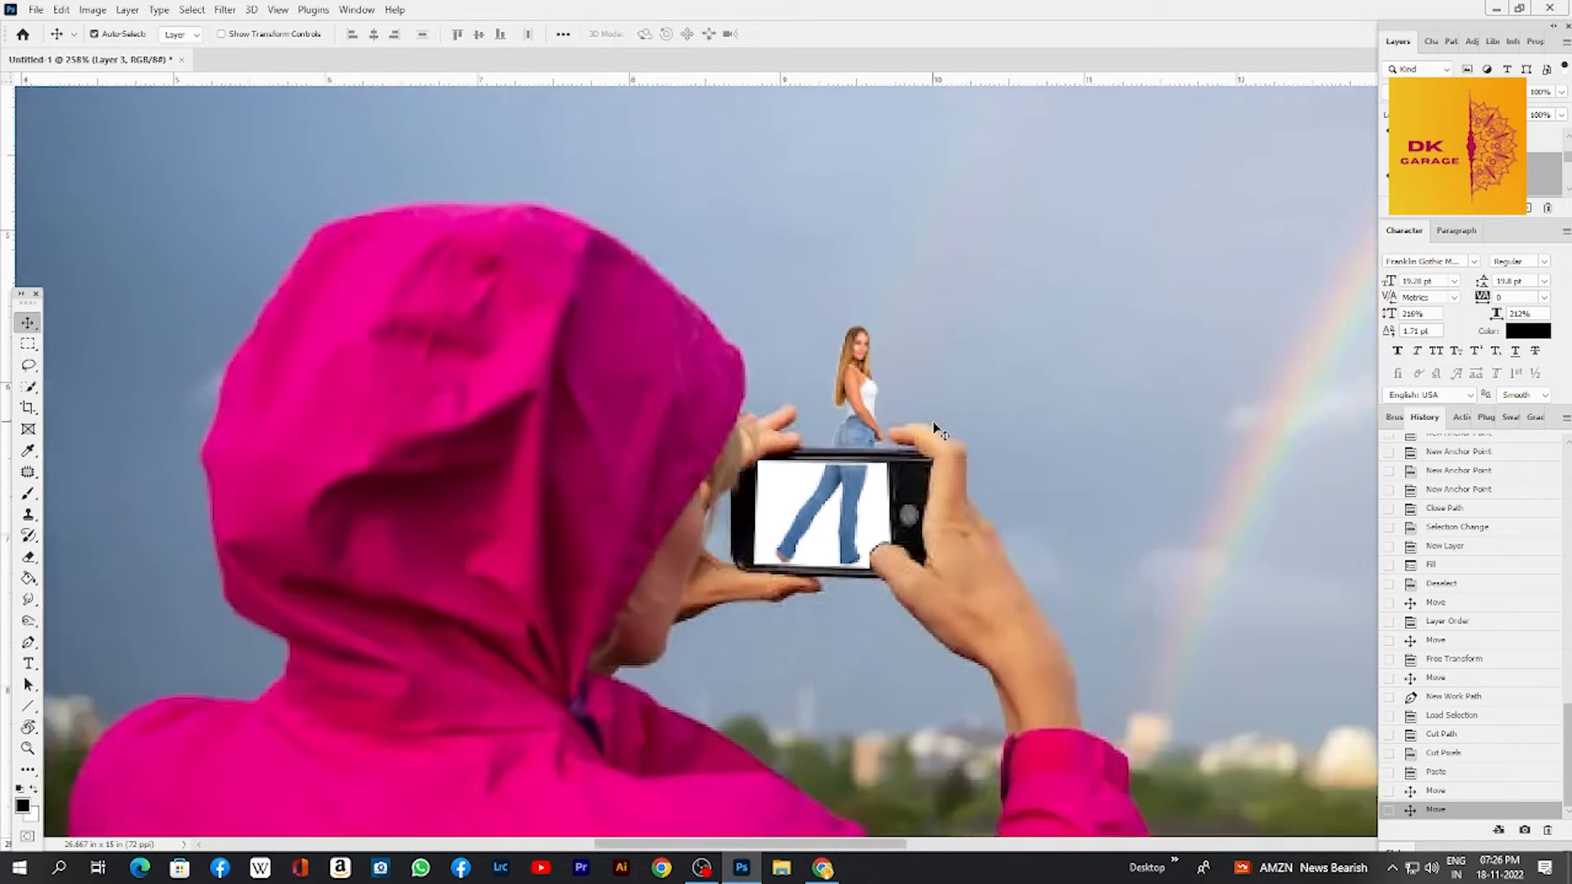
scroll(926, 425, "up", 4)
scroll(888, 414, "down", 4)
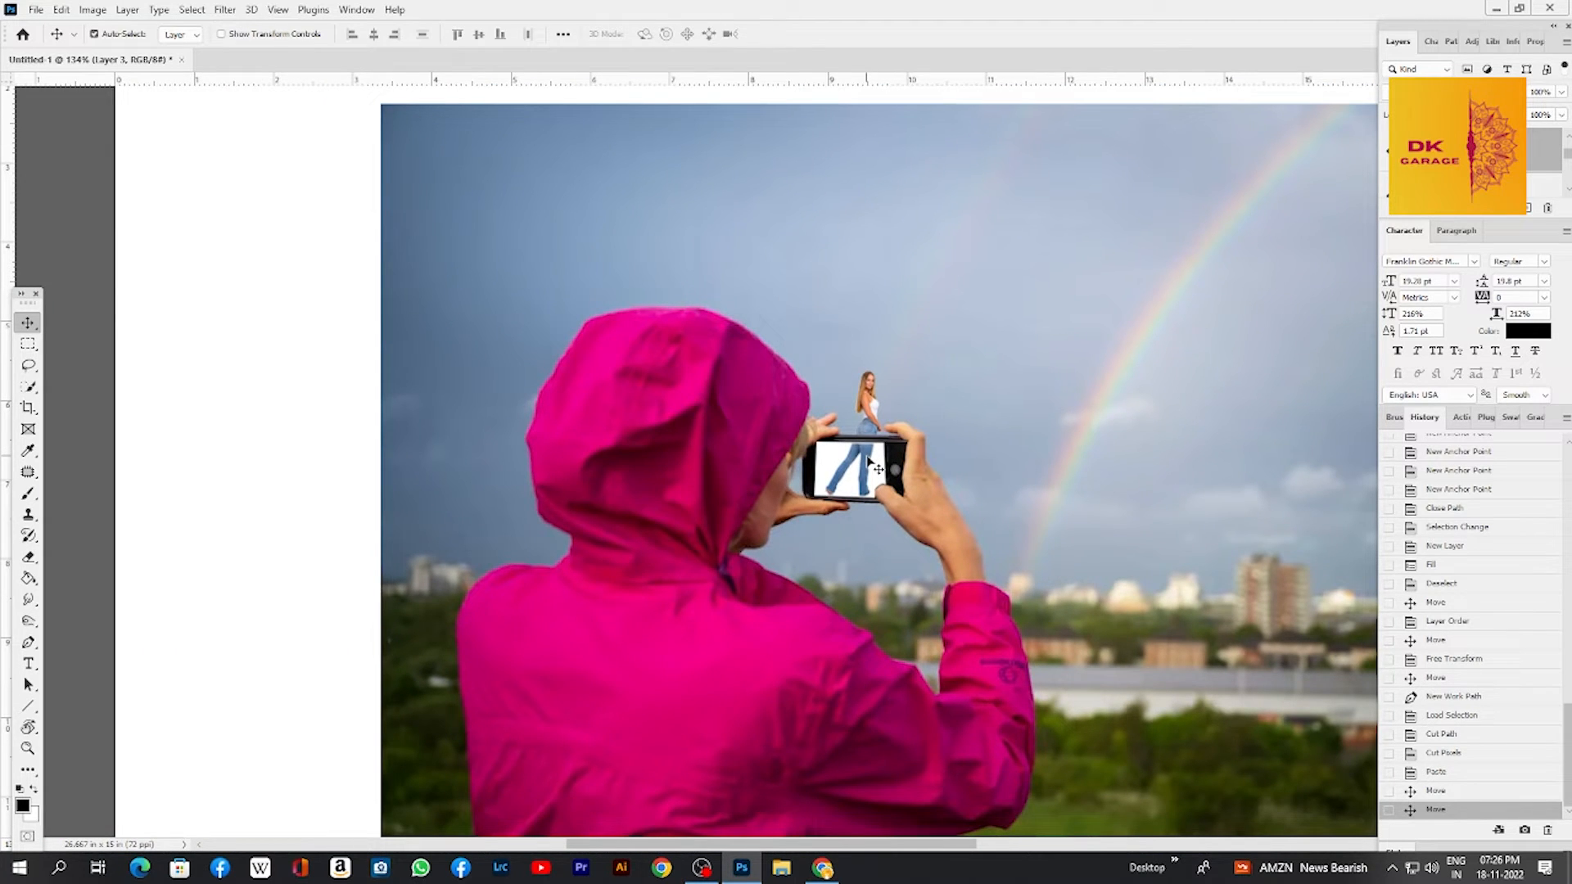
scroll(1042, 354, "down", 2)
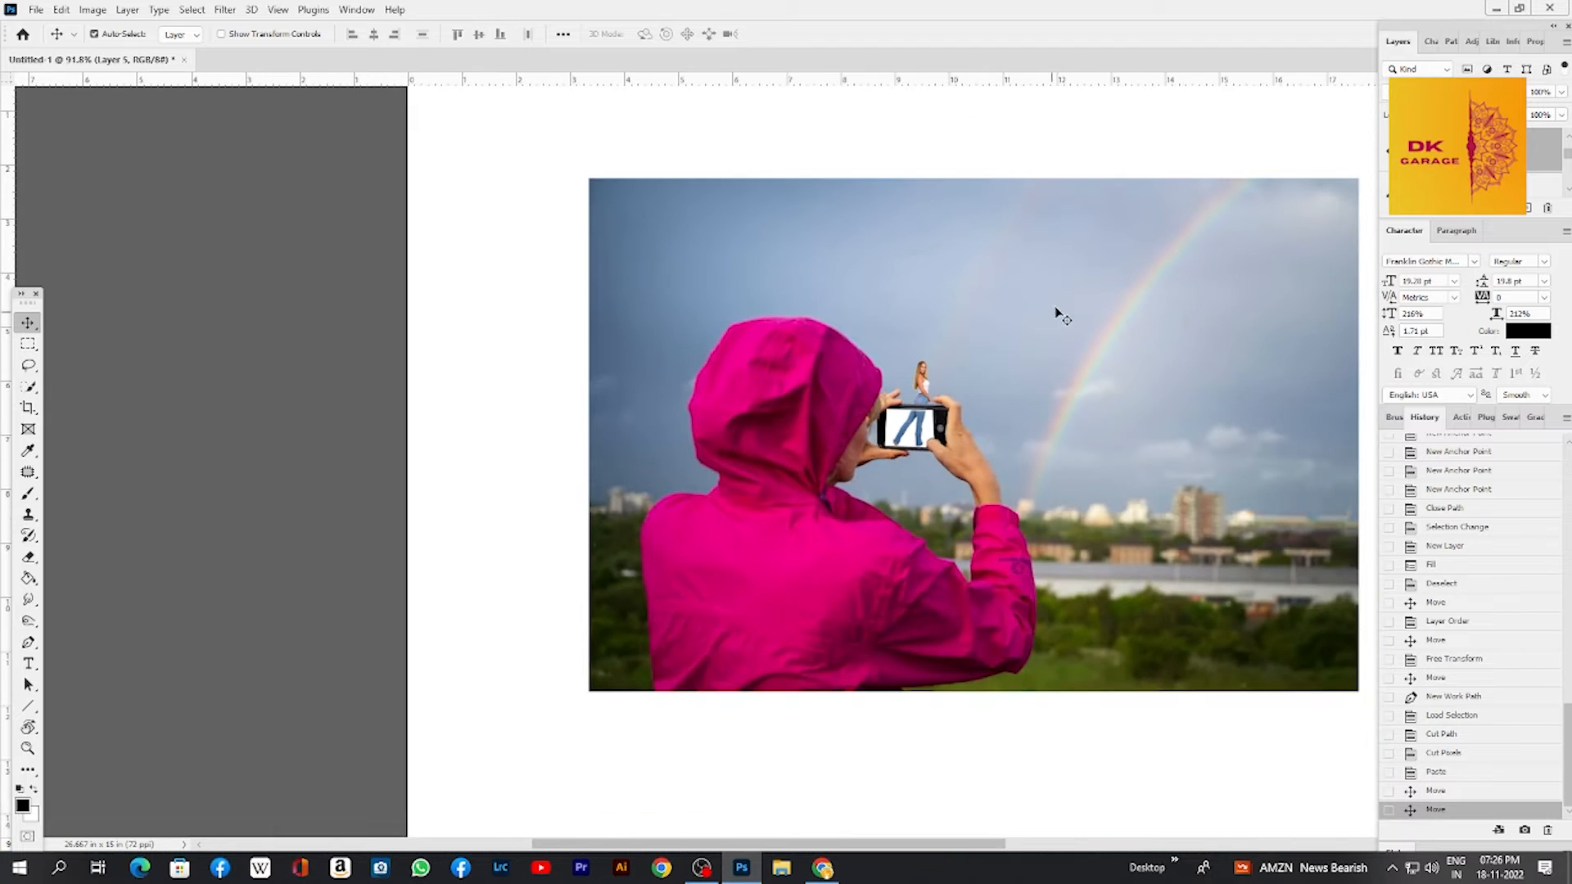
scroll(1056, 313, "down", 1)
- Select a rectangular strip over the phone's upper edge, clear the woman's lower hip area from Layer 3 inside it, and deselect
key("z")
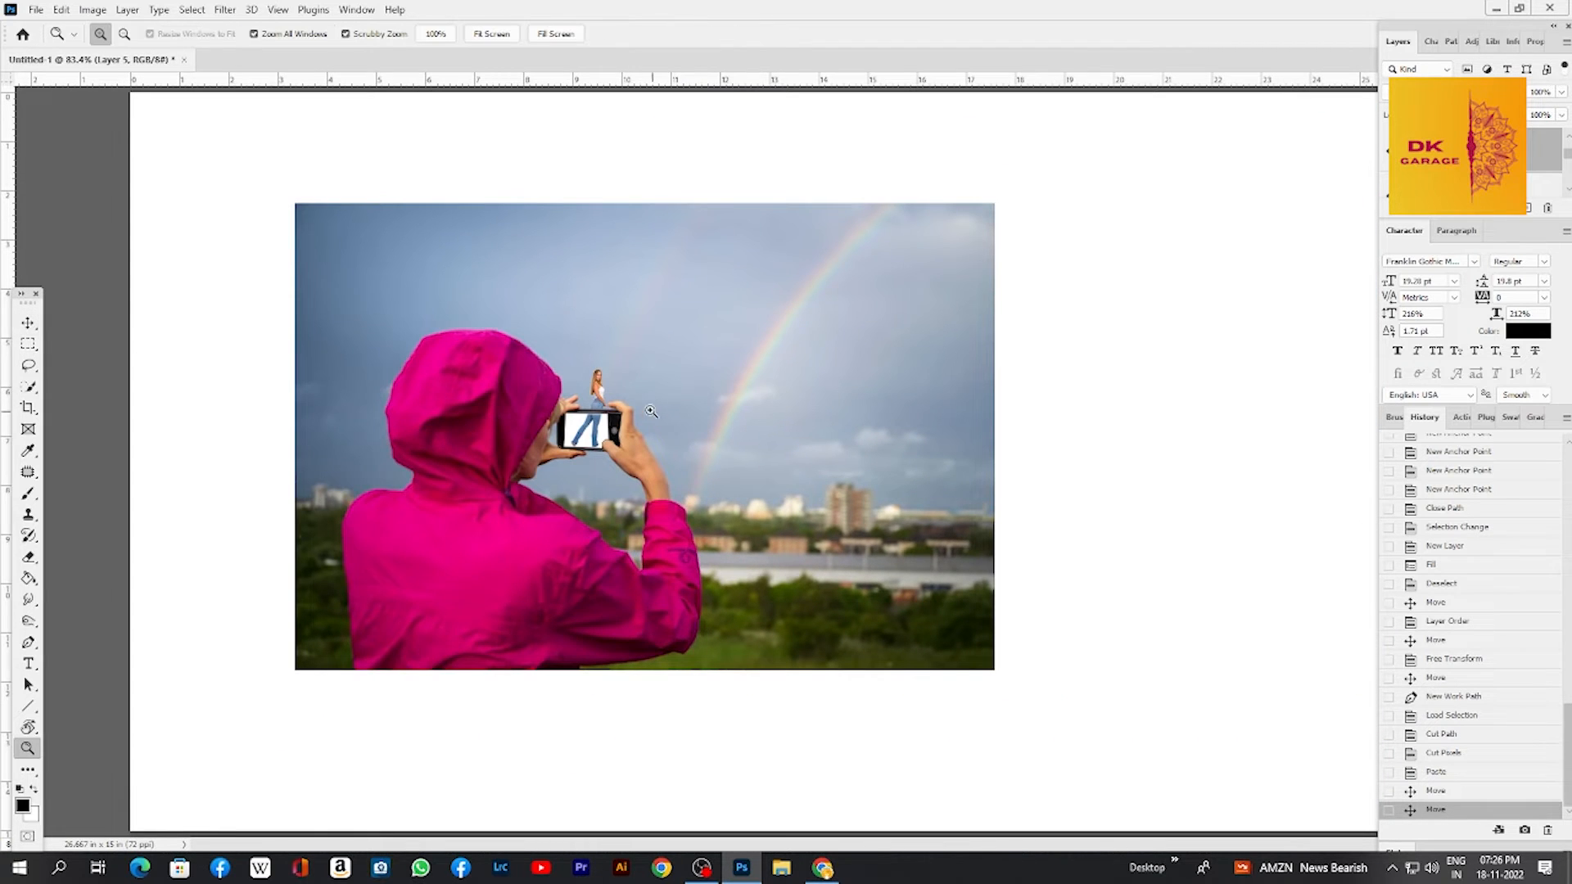
left_click_drag(597, 377, 641, 423)
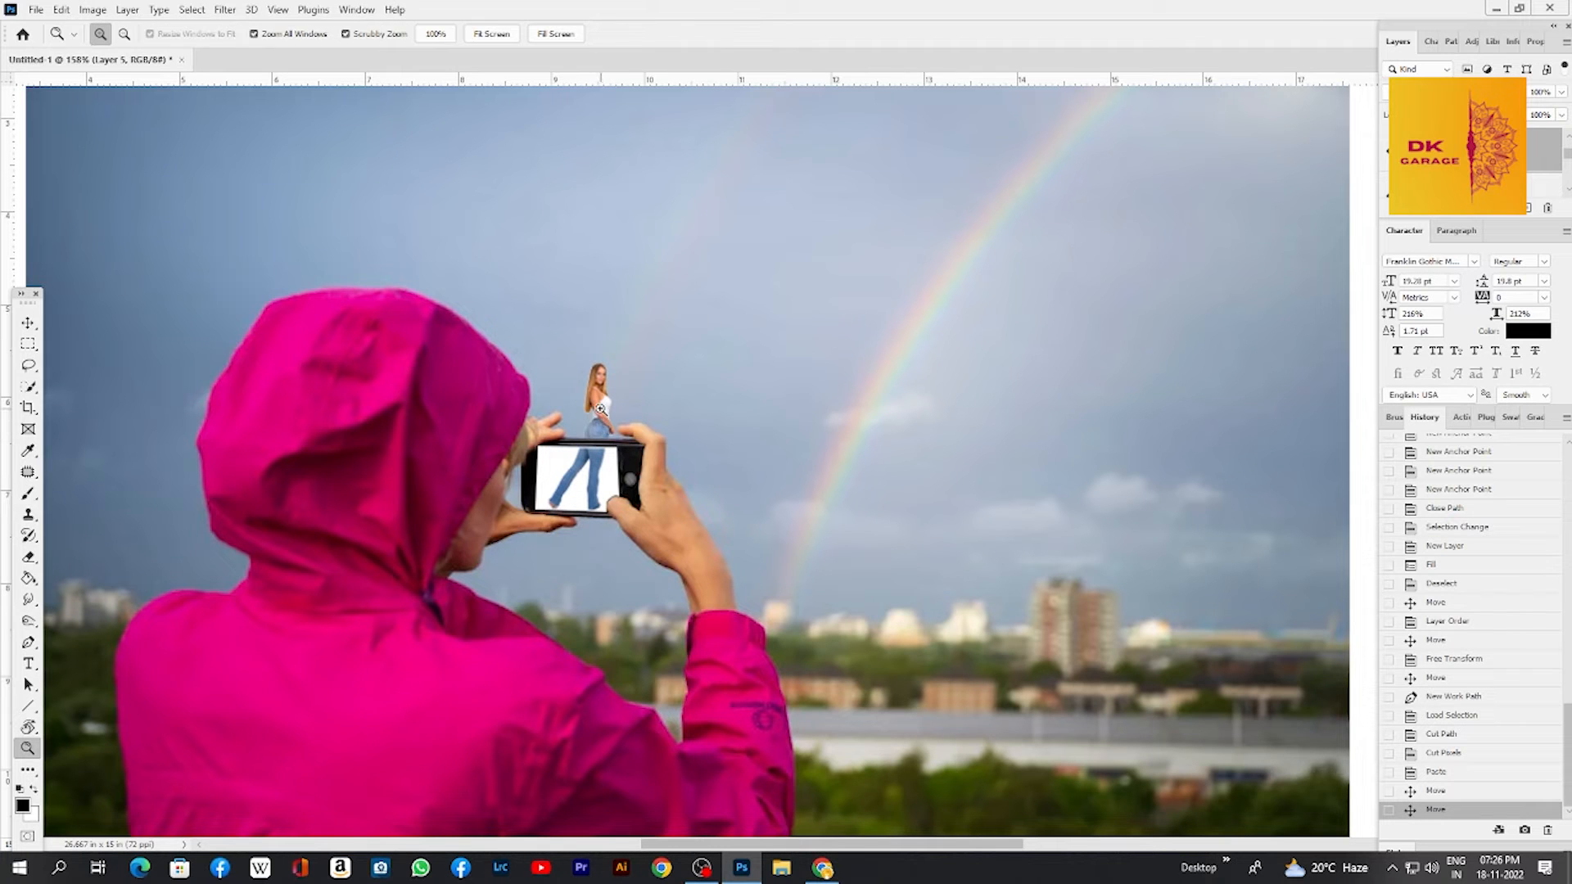
left_click_drag(600, 411, 607, 463)
key("m")
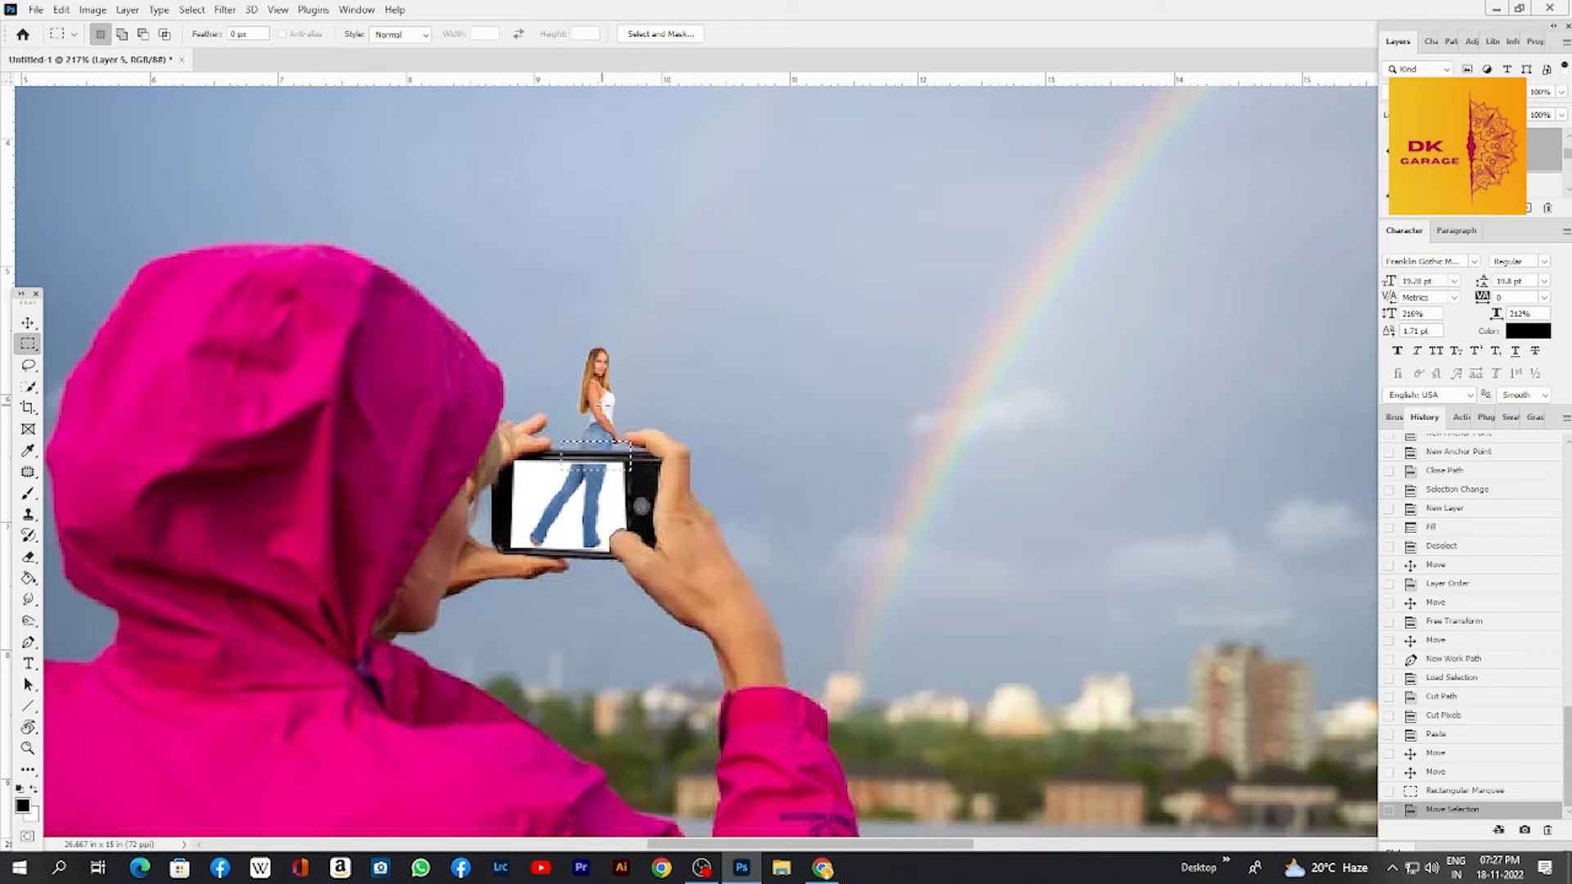
key("v")
left_click(610, 413)
key("Delete")
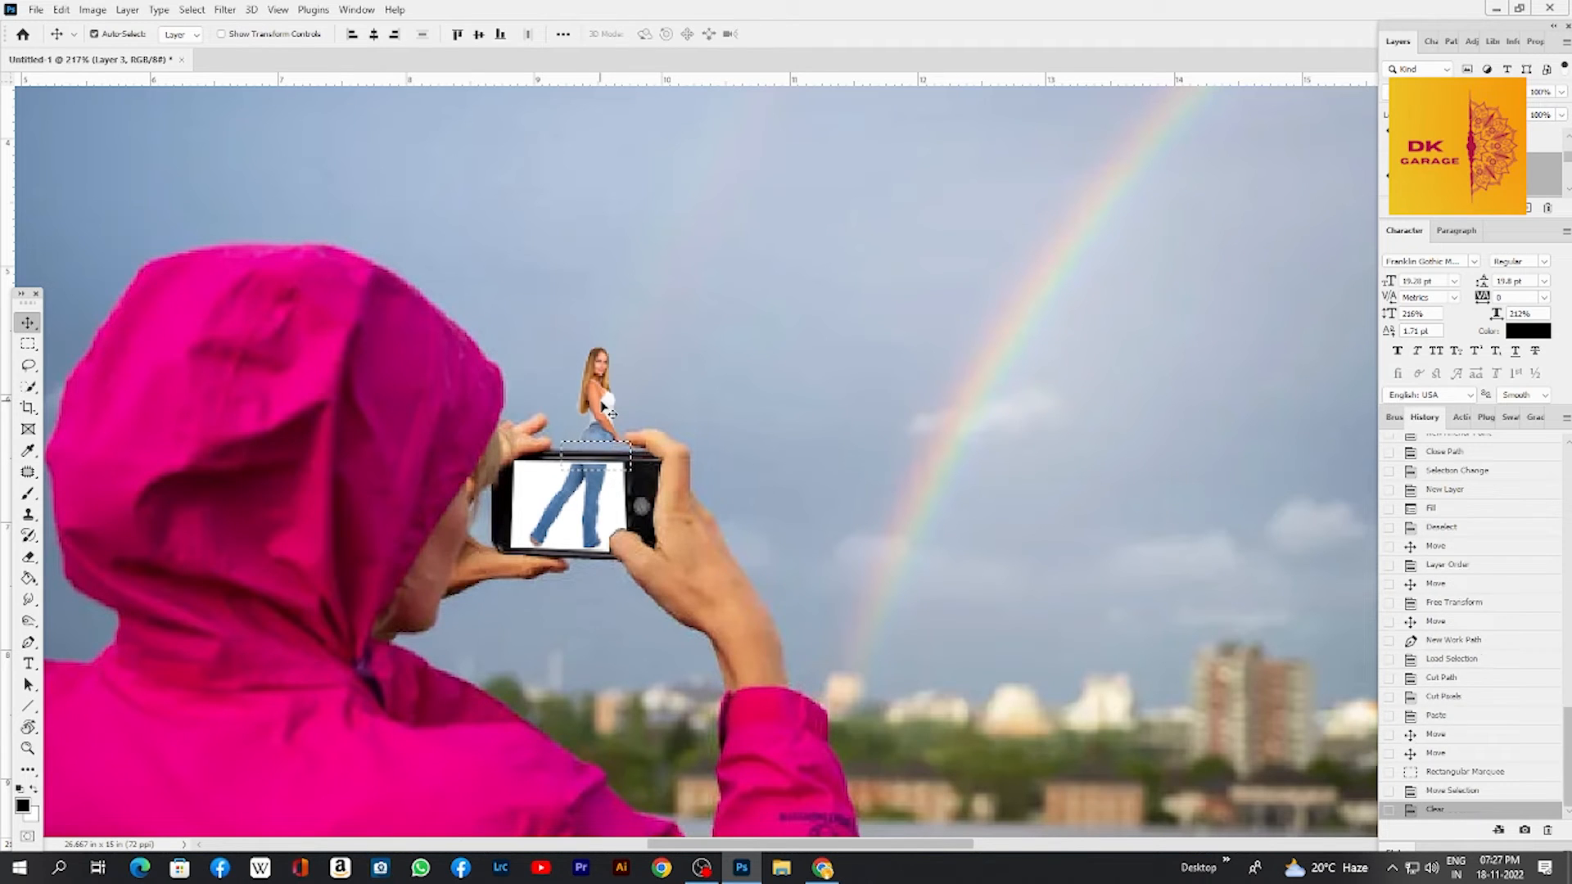
key("ctrl+d")
- Move the woman's upper body onto the phone's upper edge and nudge it slightly down and left to line up with the legs
left_click_drag(612, 417, 601, 415)
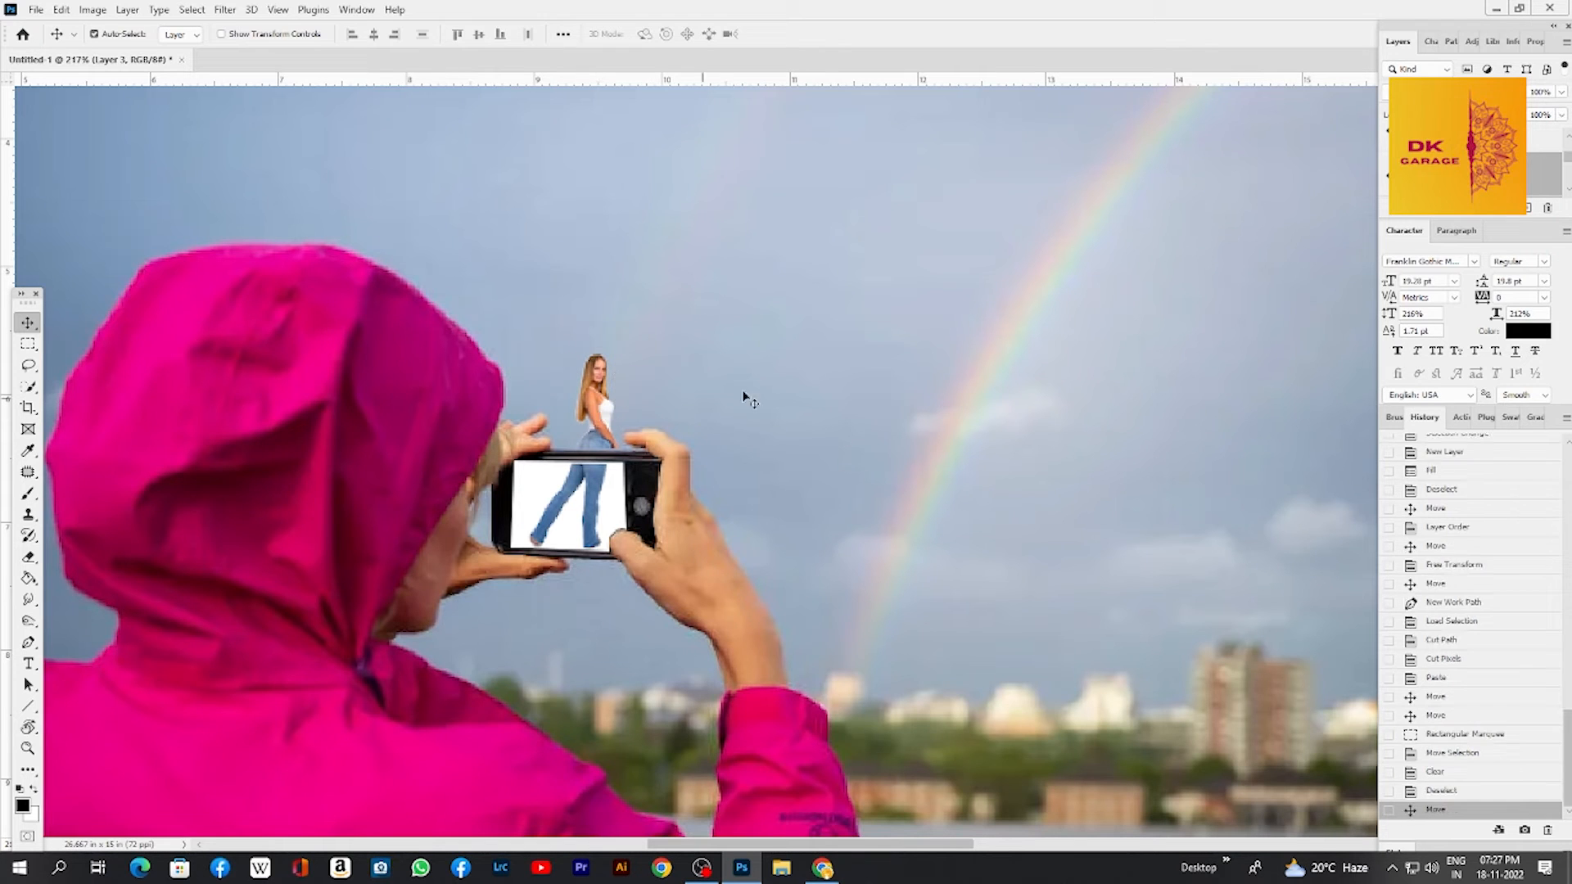
key("Down")
key("Left")
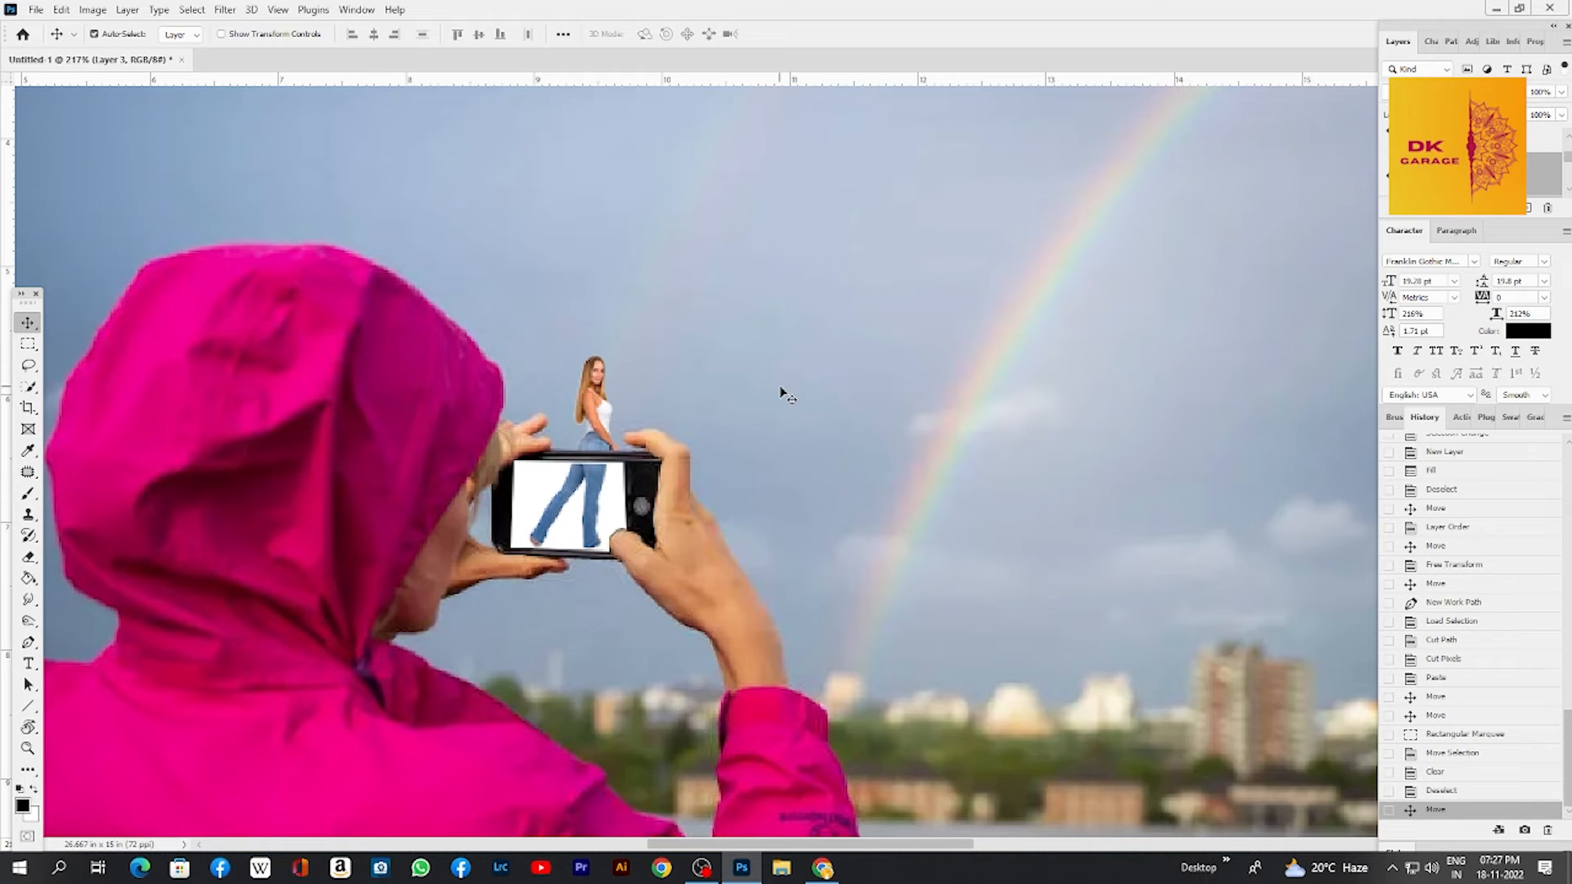
- Examine the whole composite with the interface panels hidden
key("ctrl+minus")
key("ctrl+minus")
key("ctrl+minus")
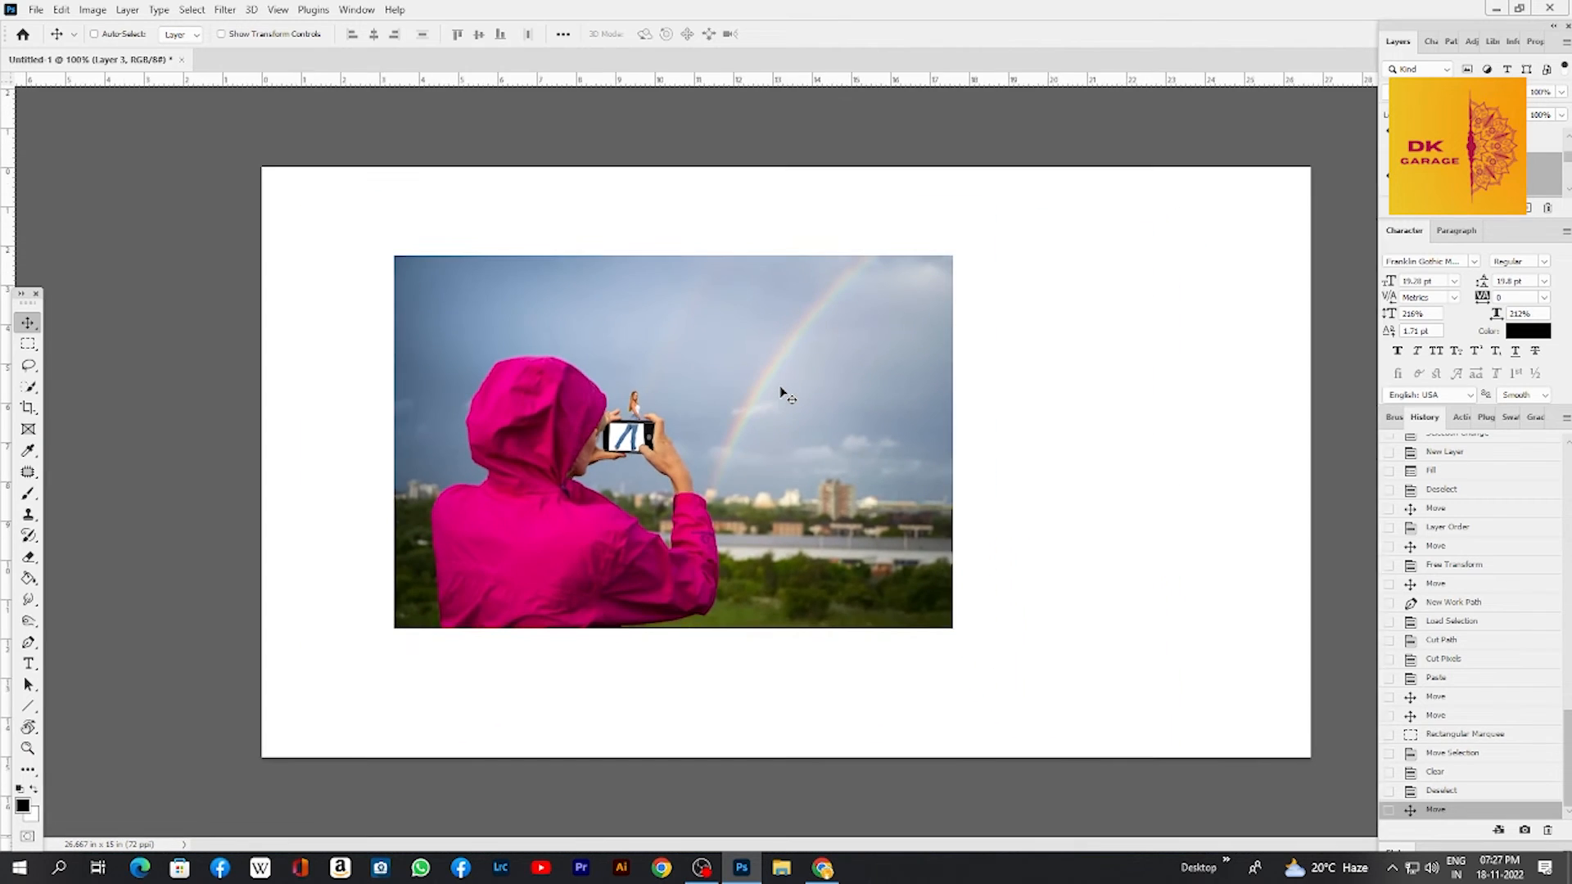
key("Tab")
key("ctrl+plus")
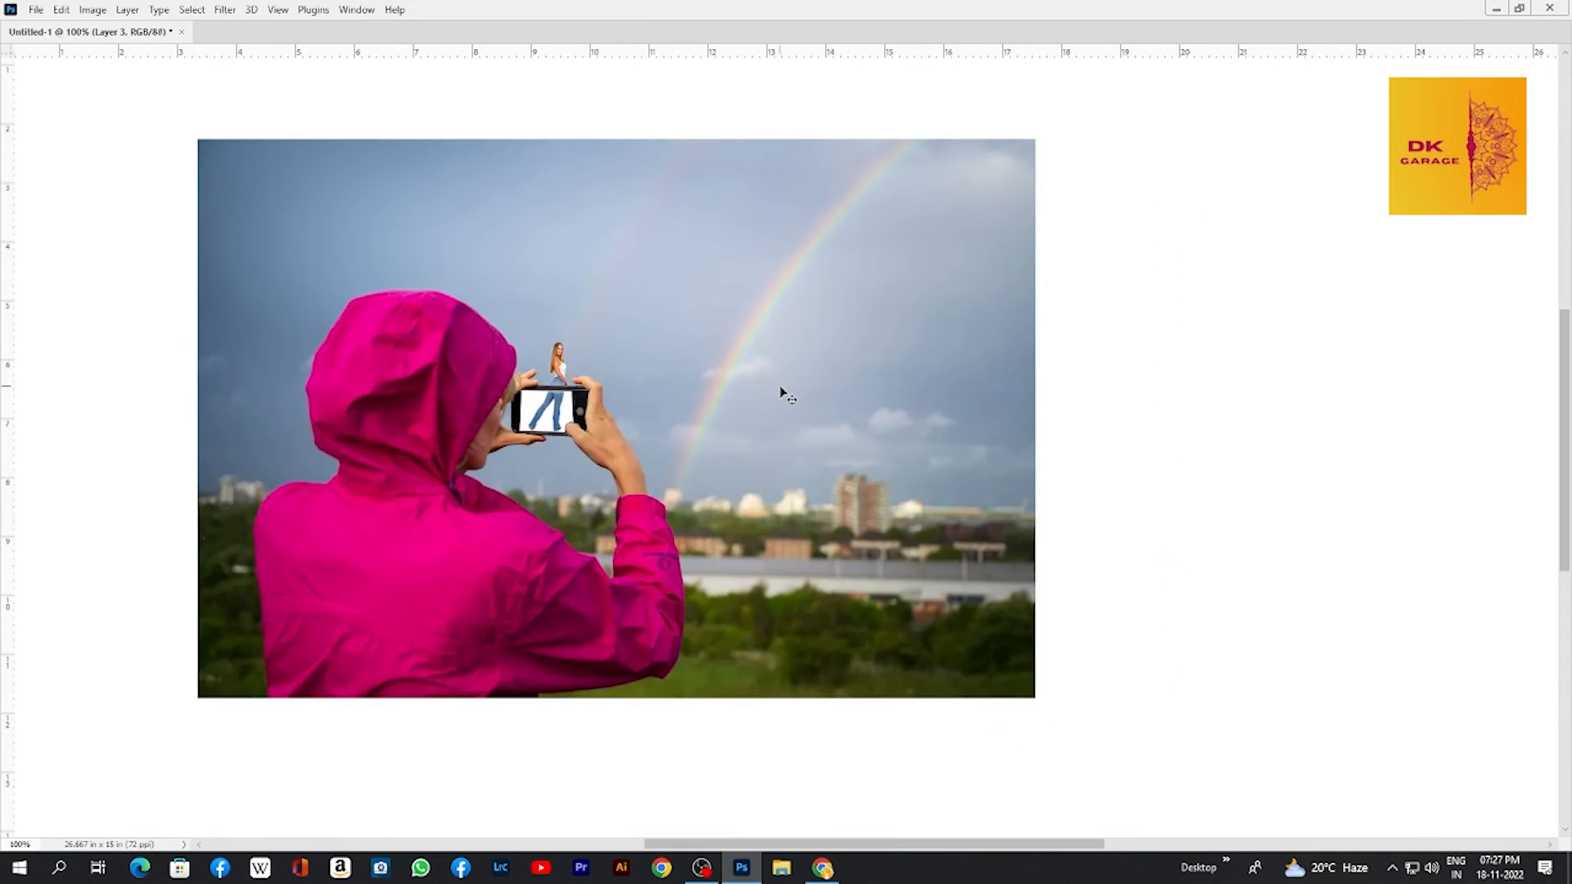
key("Tab")
key("Tab")
scroll(519, 373, "up", 4)
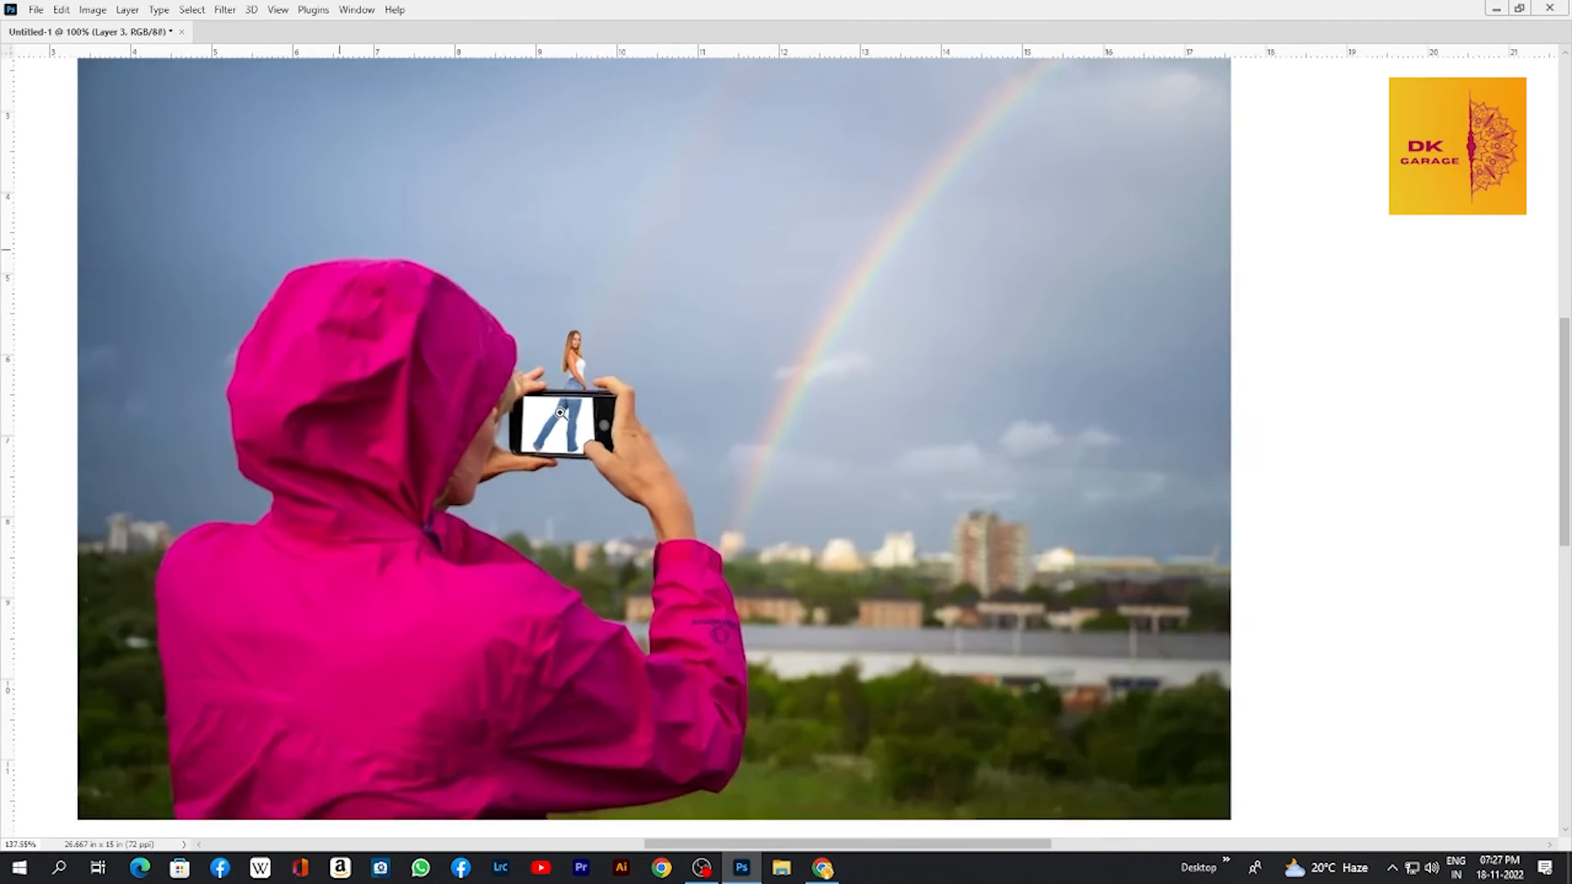
- Darken the legs on Layer 5 with a Levels adjustment using a midtone input of 0.72
left_click(636, 423)
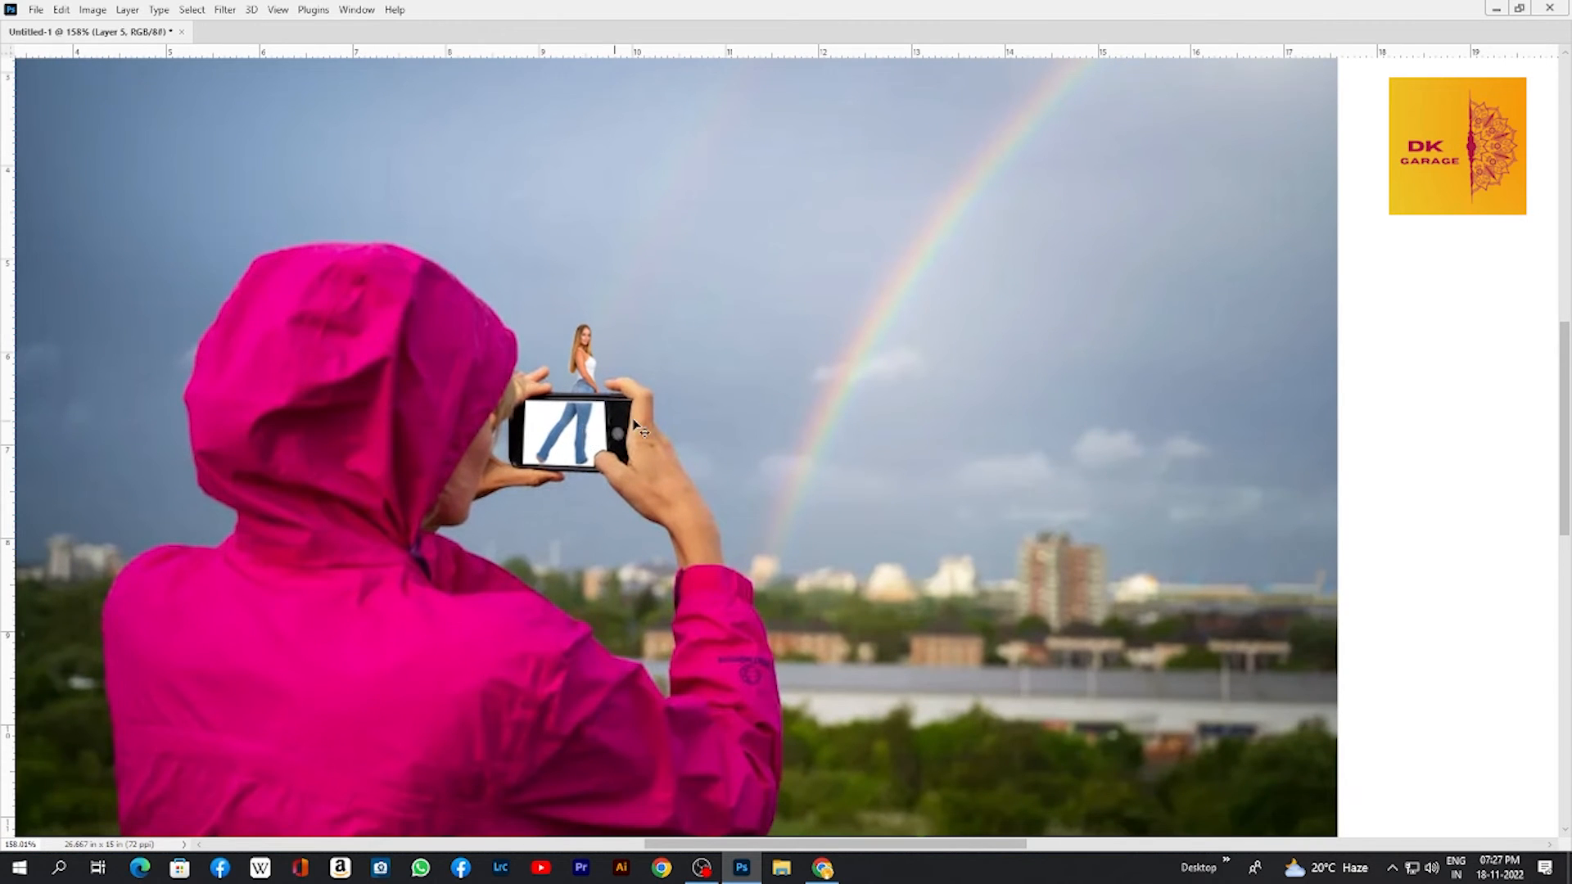
key("ctrl+l")
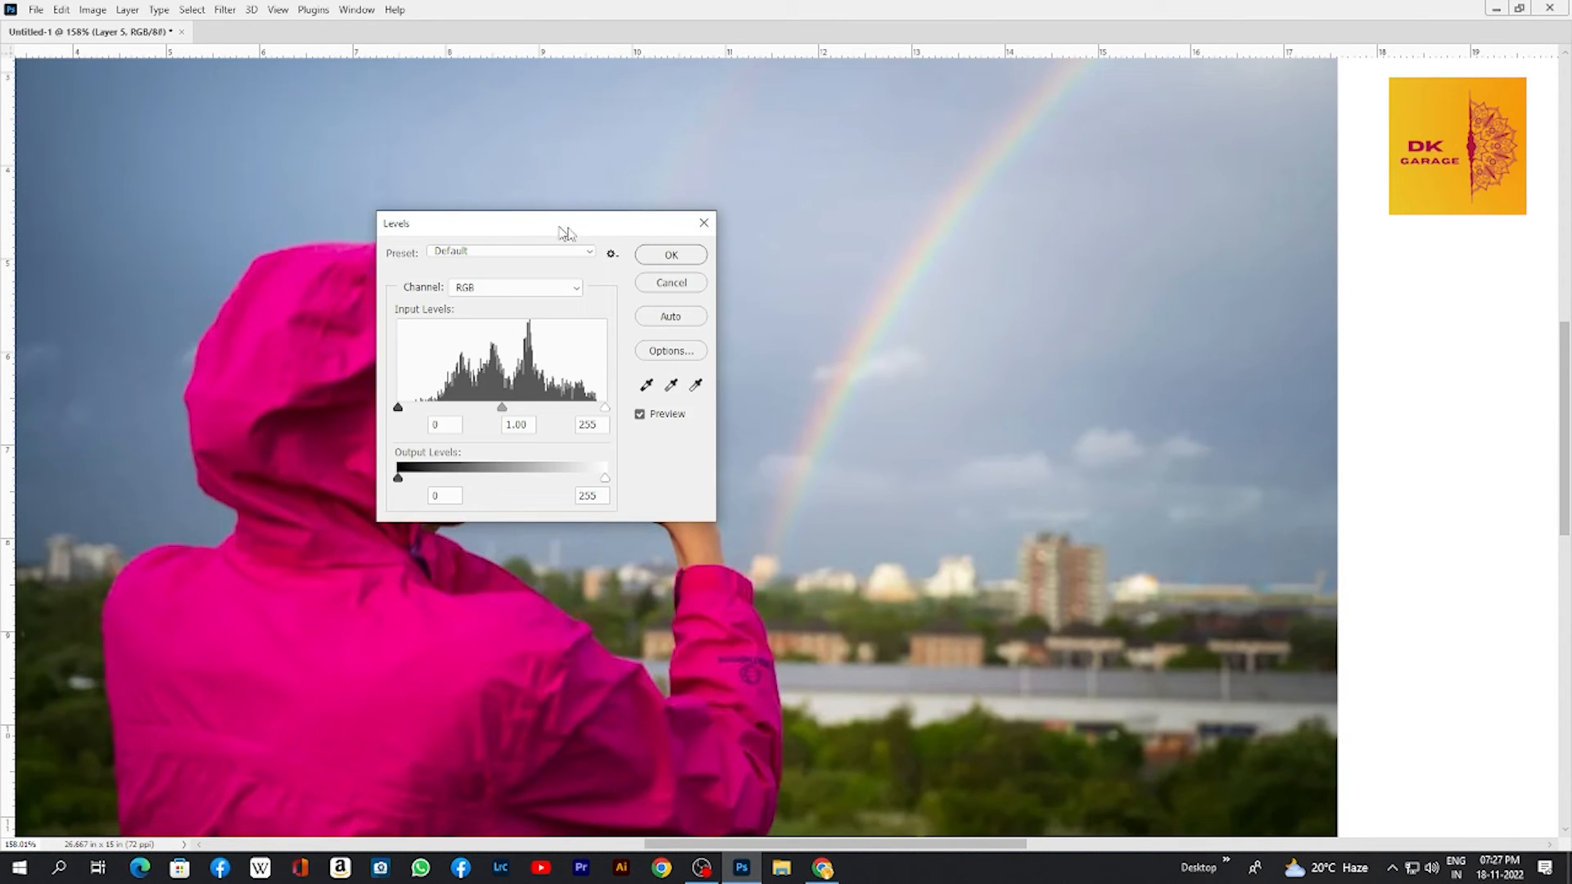
left_click_drag(561, 232, 1105, 245)
left_click_drag(1045, 424, 1069, 426)
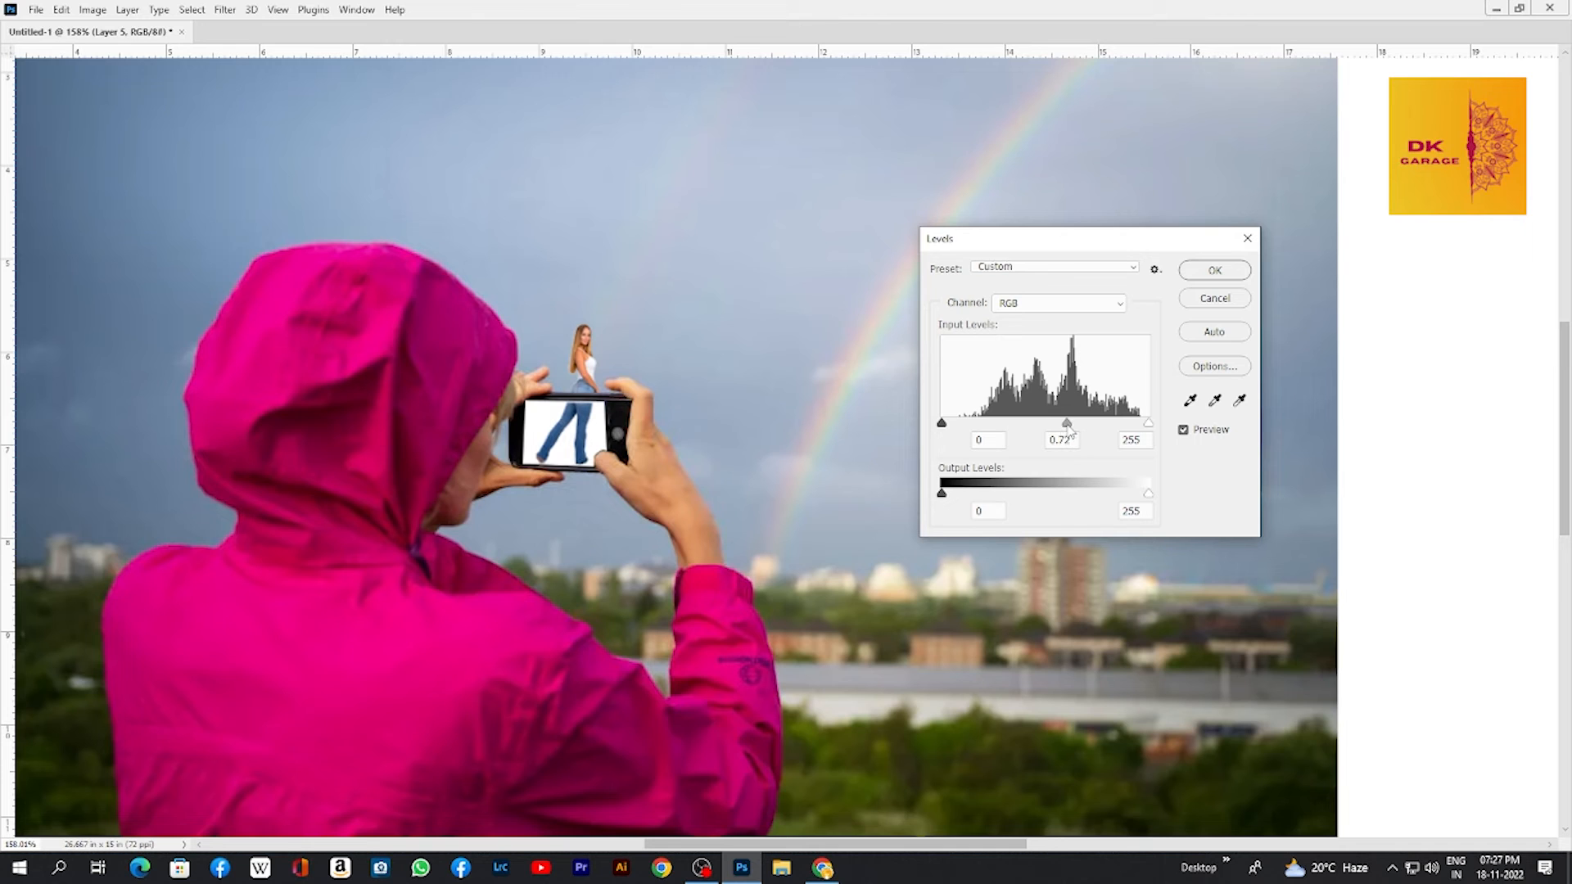
key("Return")
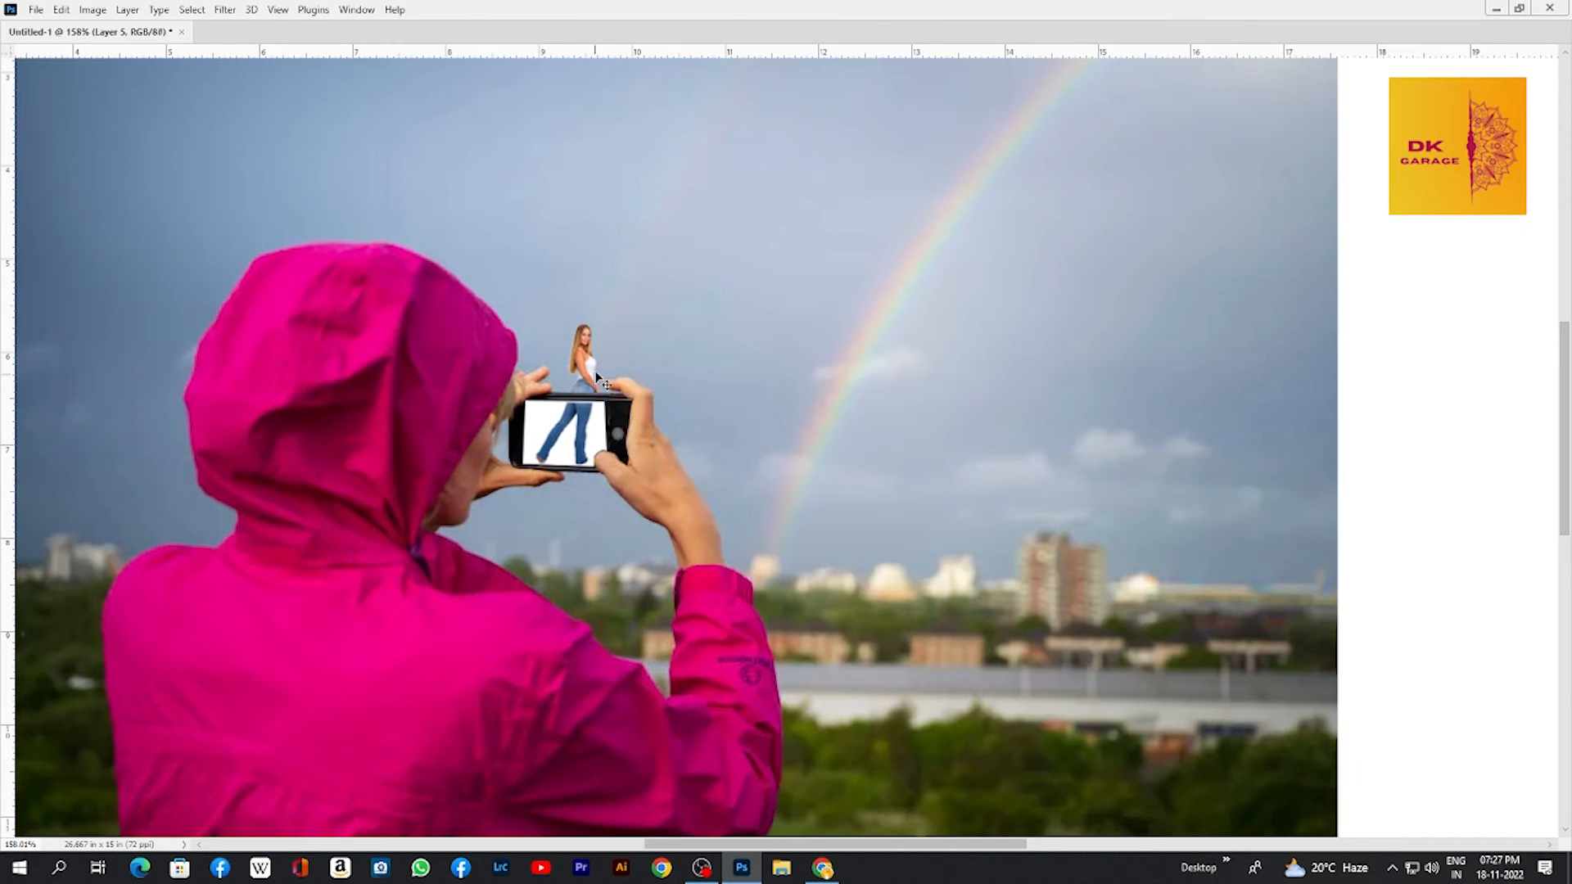
- Darken the woman's upper body on Layer 3 with a Levels adjustment to match the legs
right_click(606, 370)
left_click(622, 370)
key("ctrl")
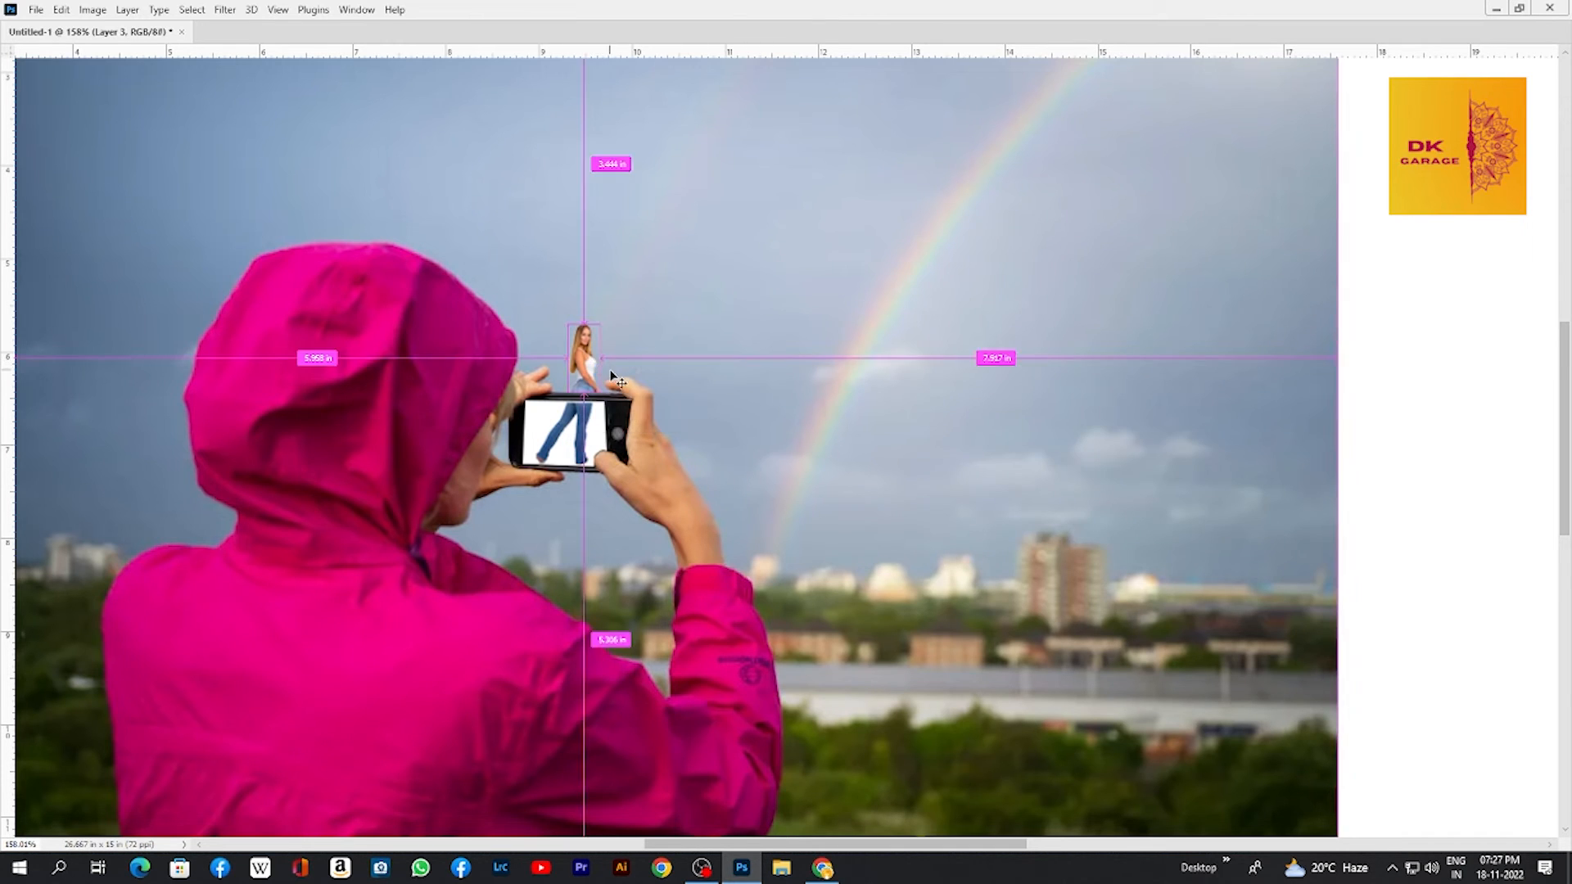
key("ctrl+l")
key("Return")
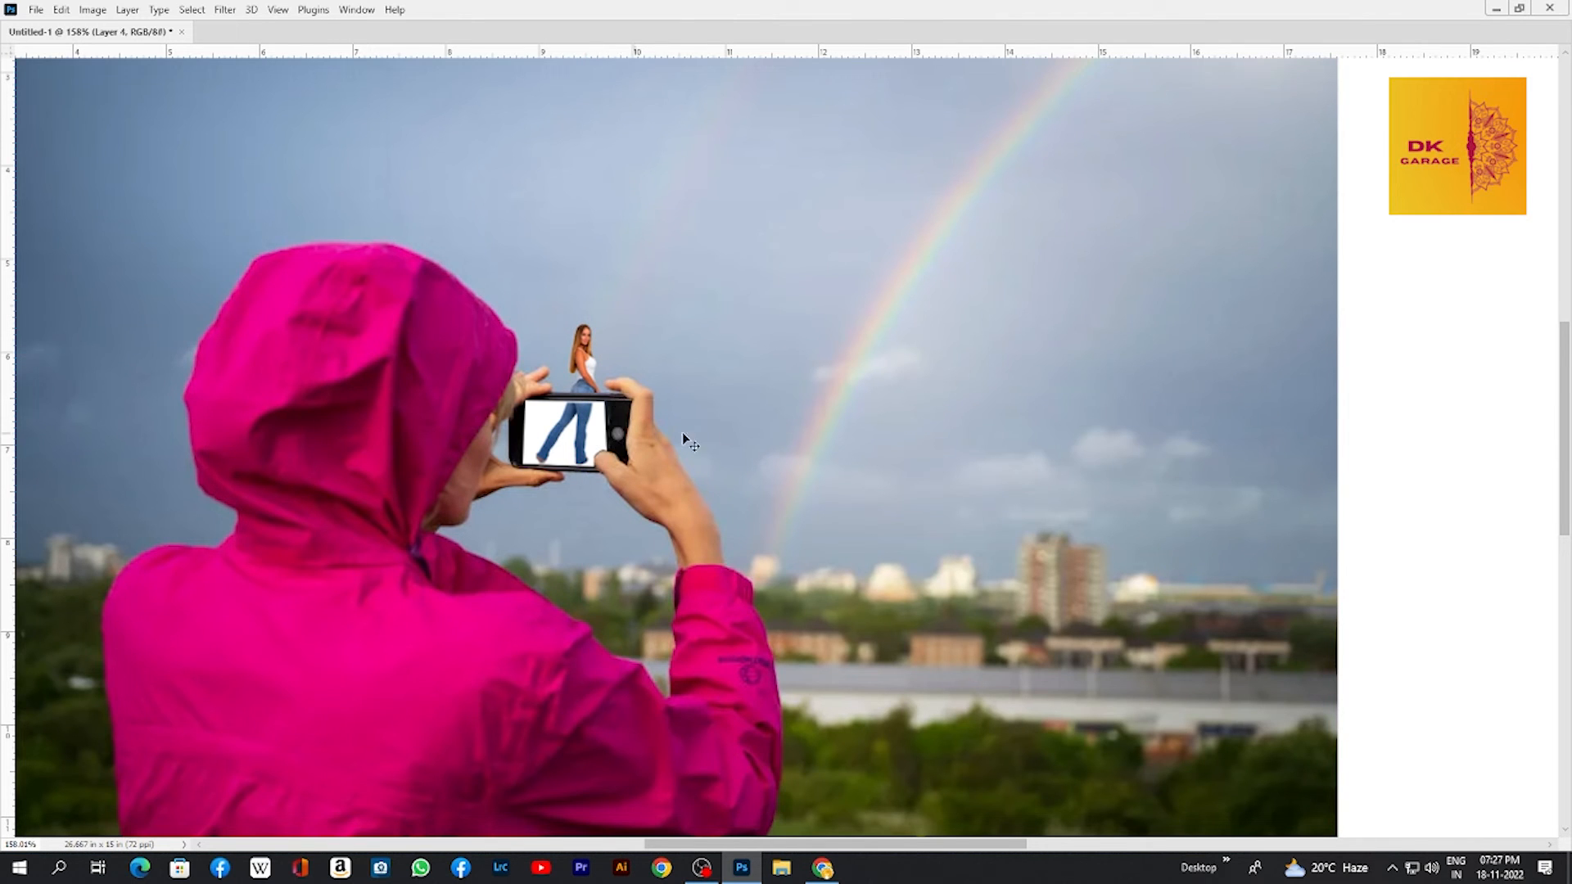
- Examine the tonal match of the woman at several magnifications, and bring the interface panels back
scroll(843, 400, "down", 3)
scroll(853, 410, "down", 1)
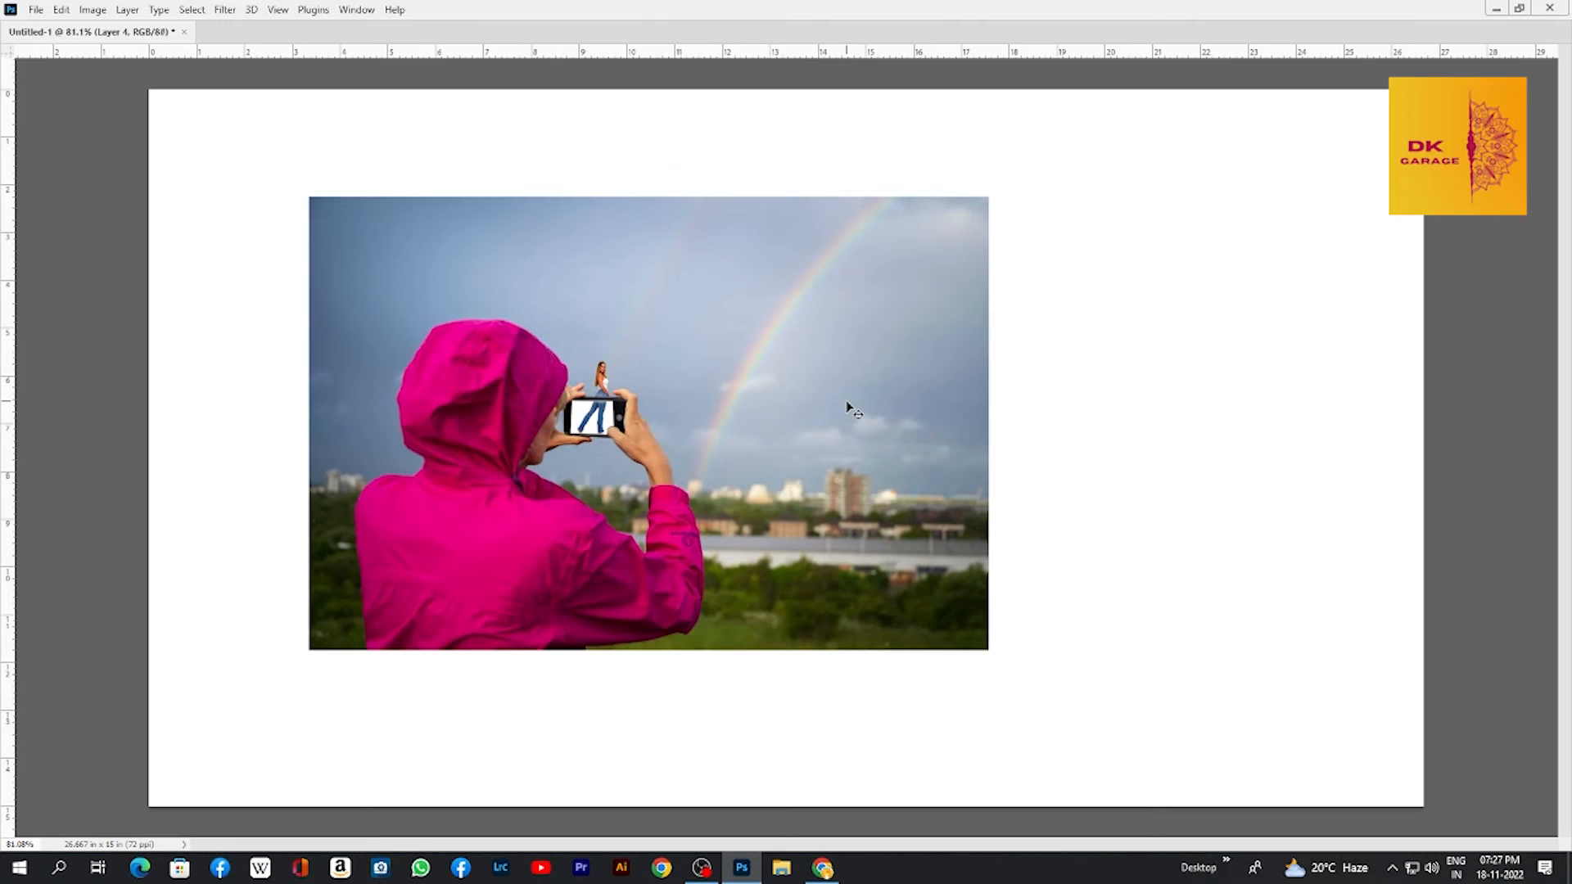
scroll(853, 410, "down", 1)
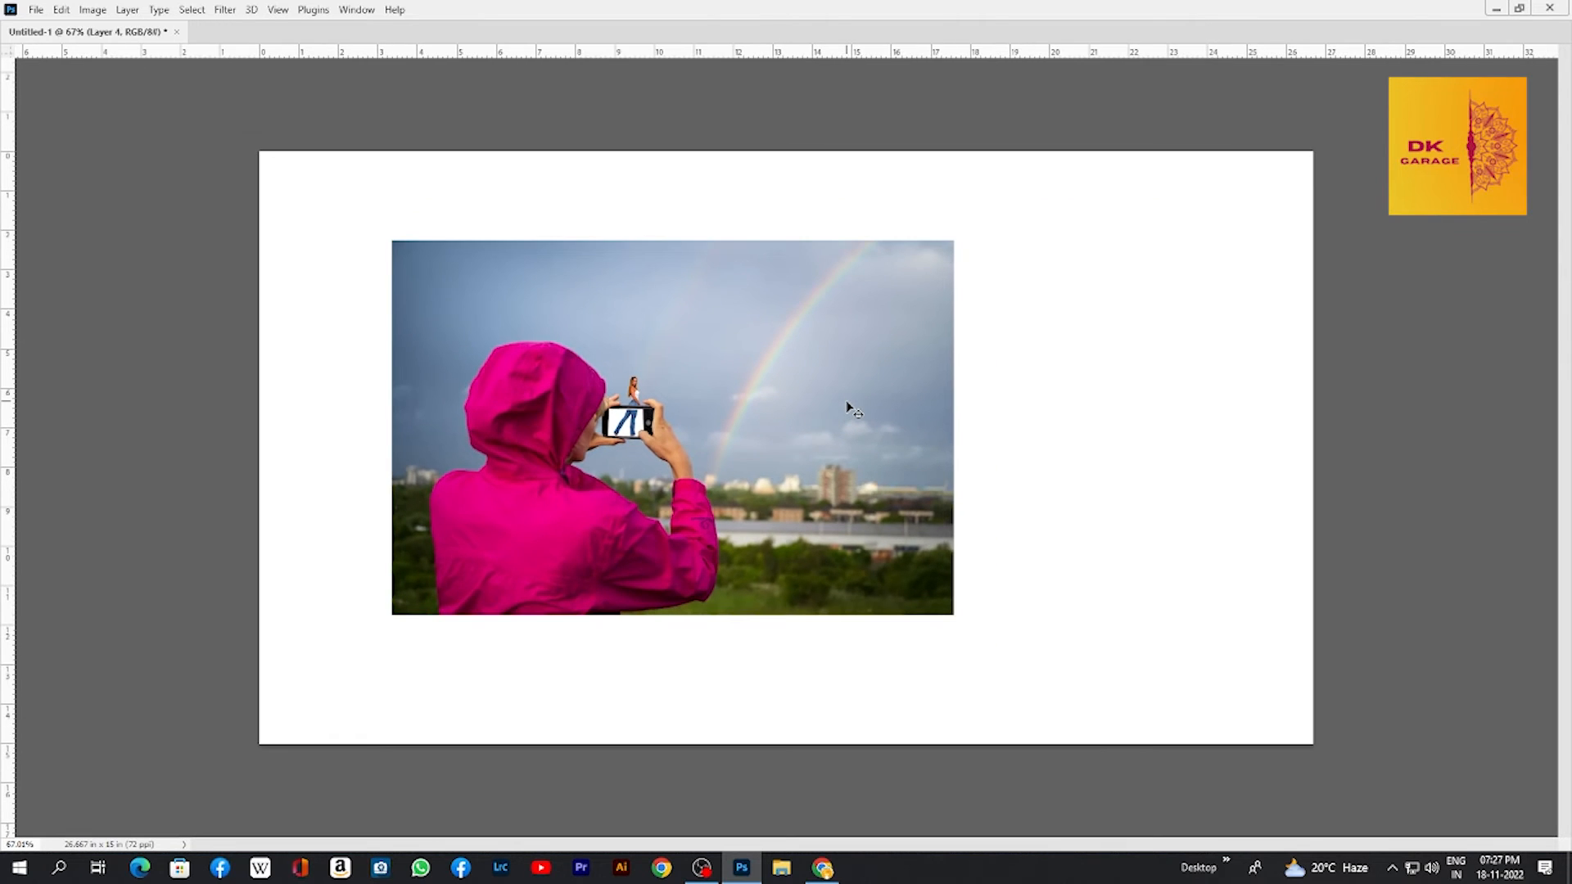
scroll(852, 410, "up", 3)
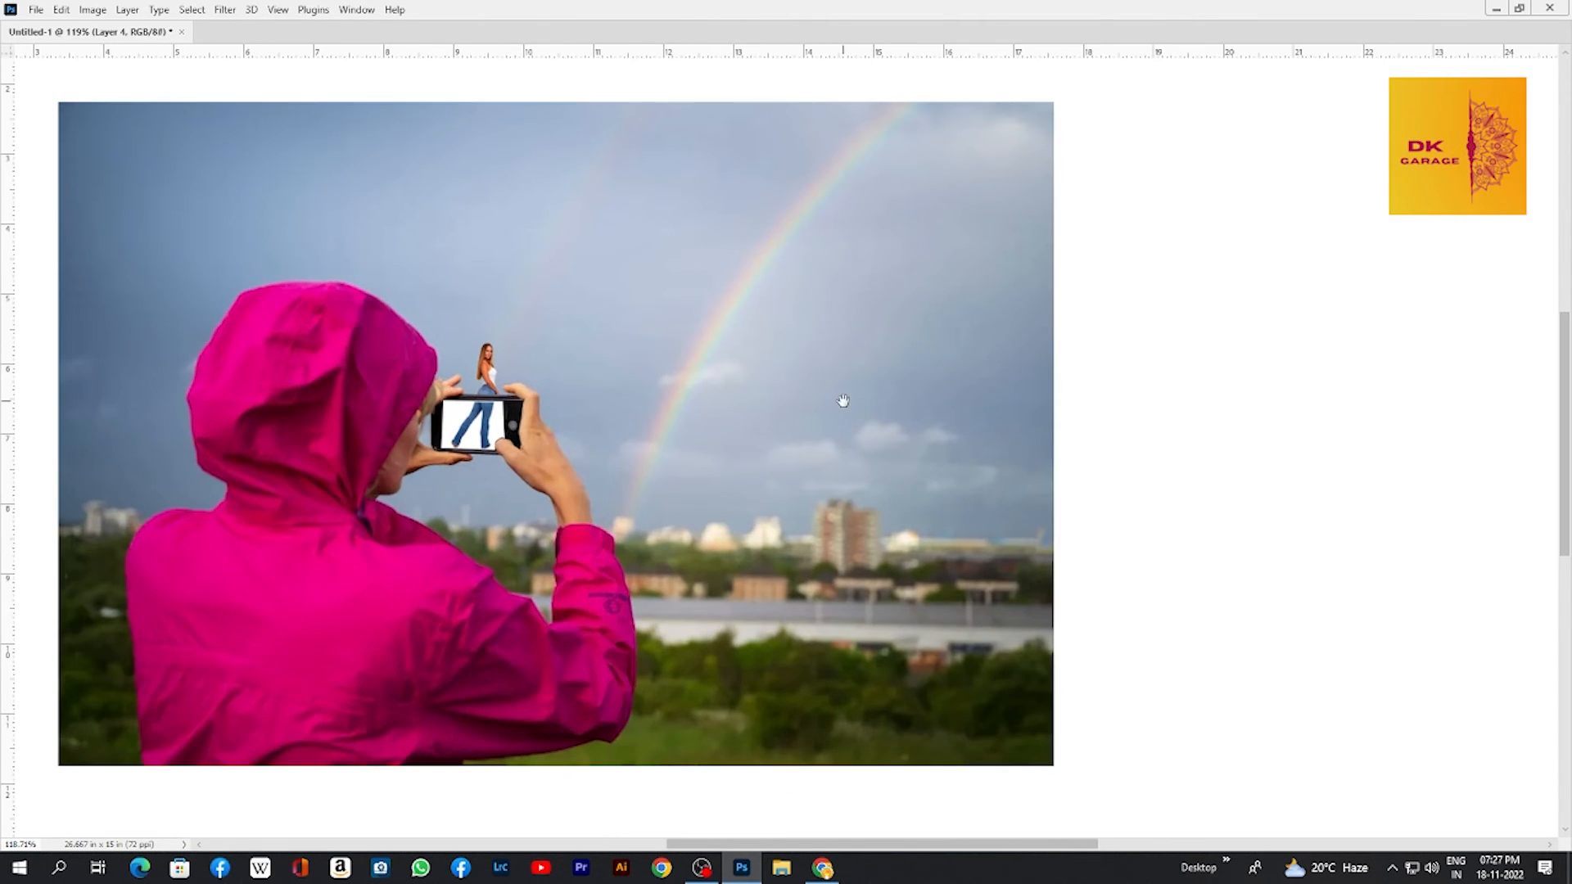
left_click_drag(843, 400, 1070, 407)
key("ctrl")
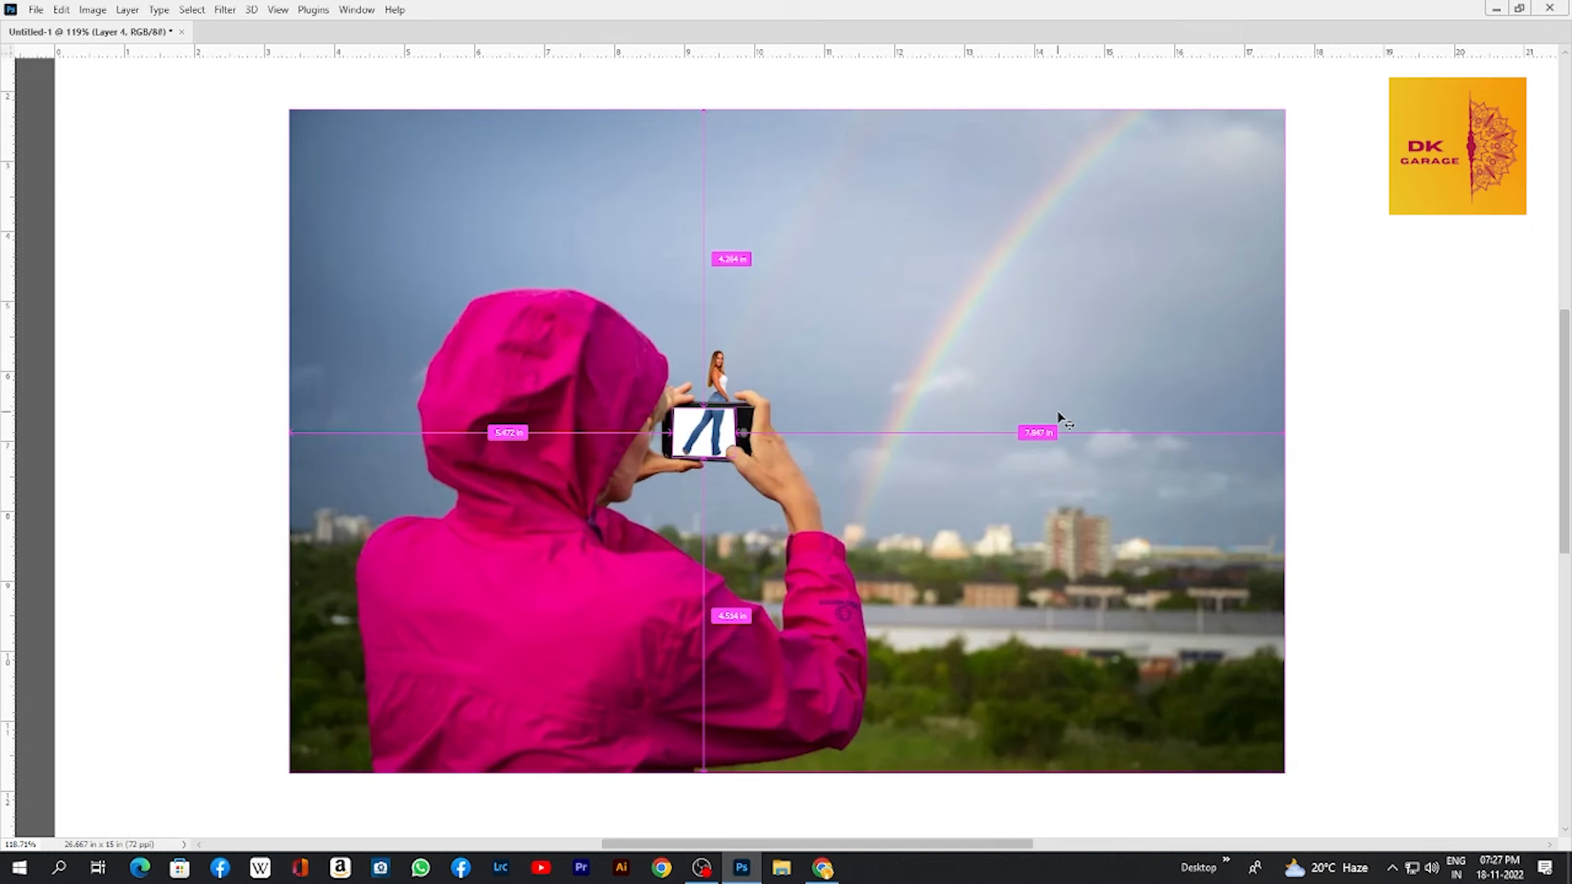
scroll(1062, 419, "up", 1)
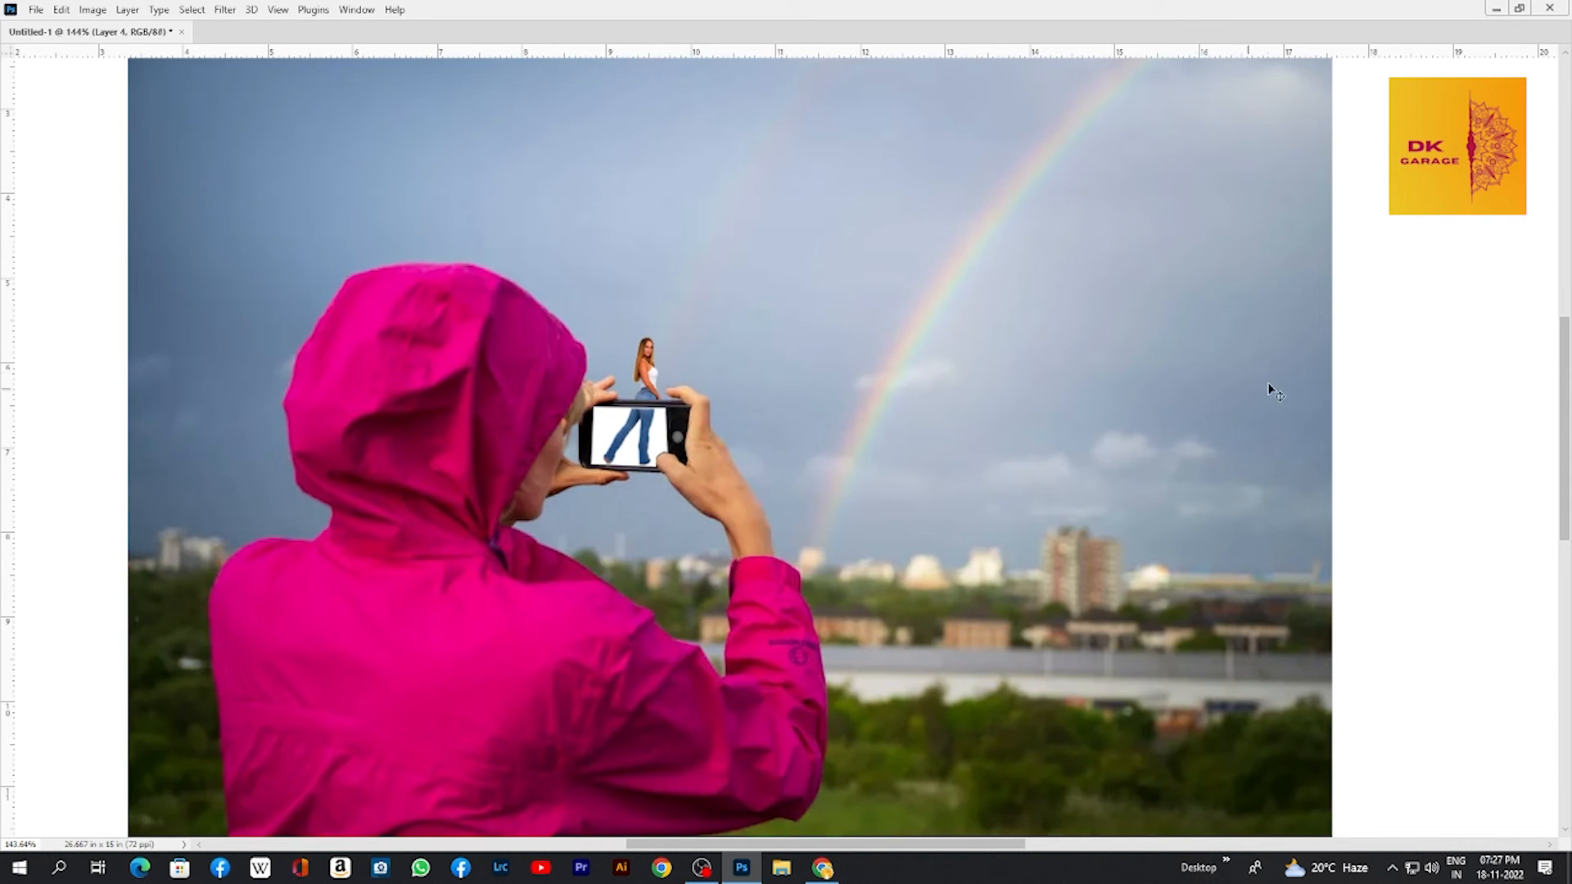
key("Tab")
key("Tab")
key("Tab")
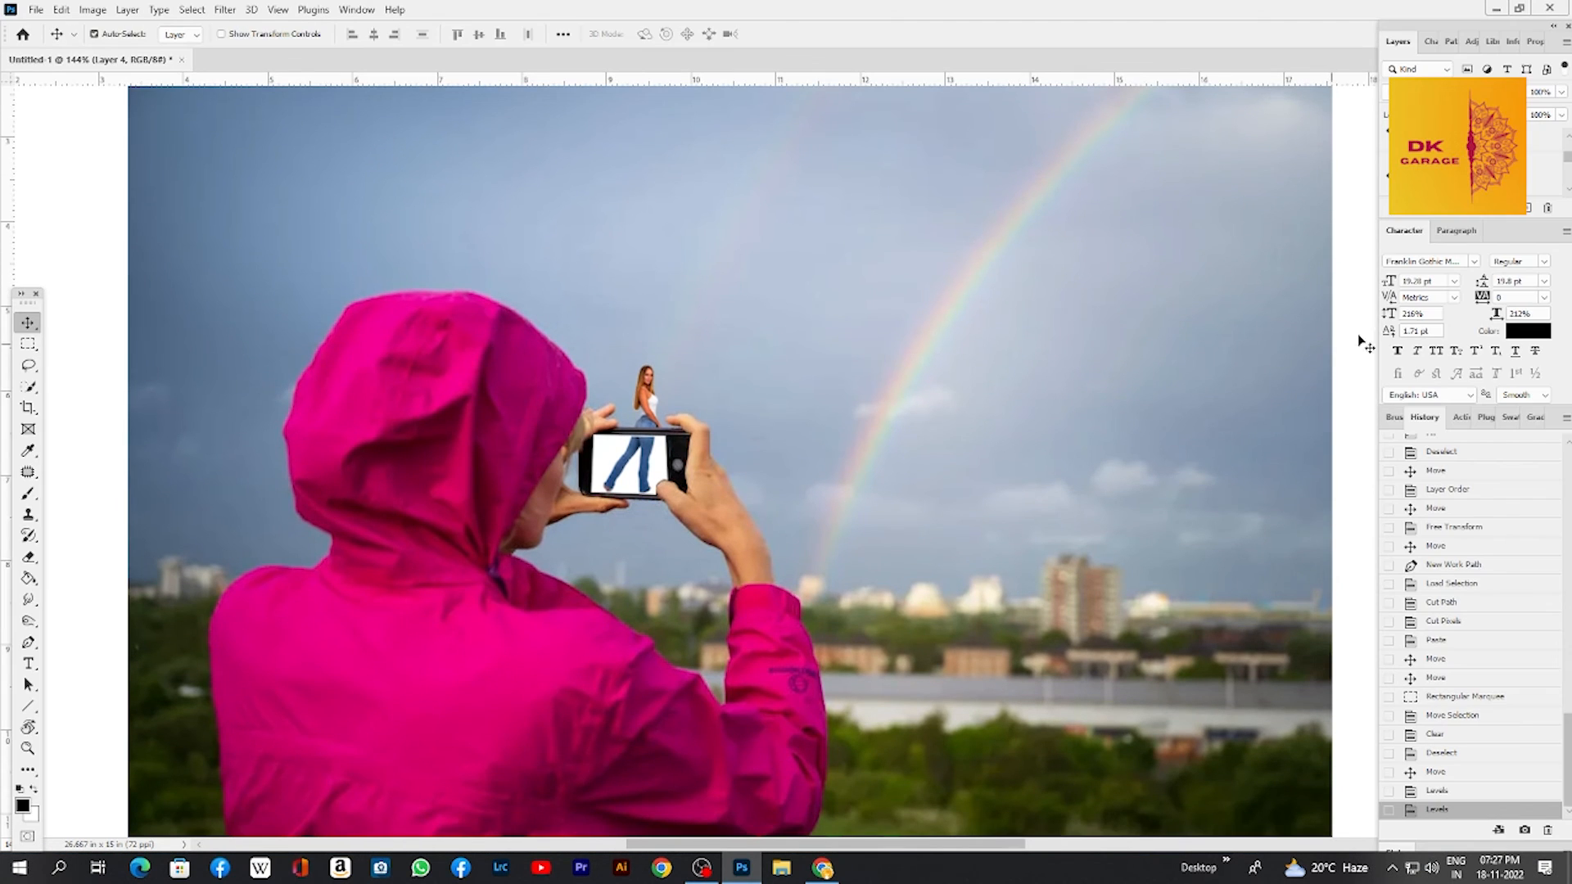
- Hide and show the legs layer to check what it contributes to the phone display
scroll(1465, 162, "down", 1)
left_click(1391, 151)
left_click(1391, 151)
left_click(1391, 151)
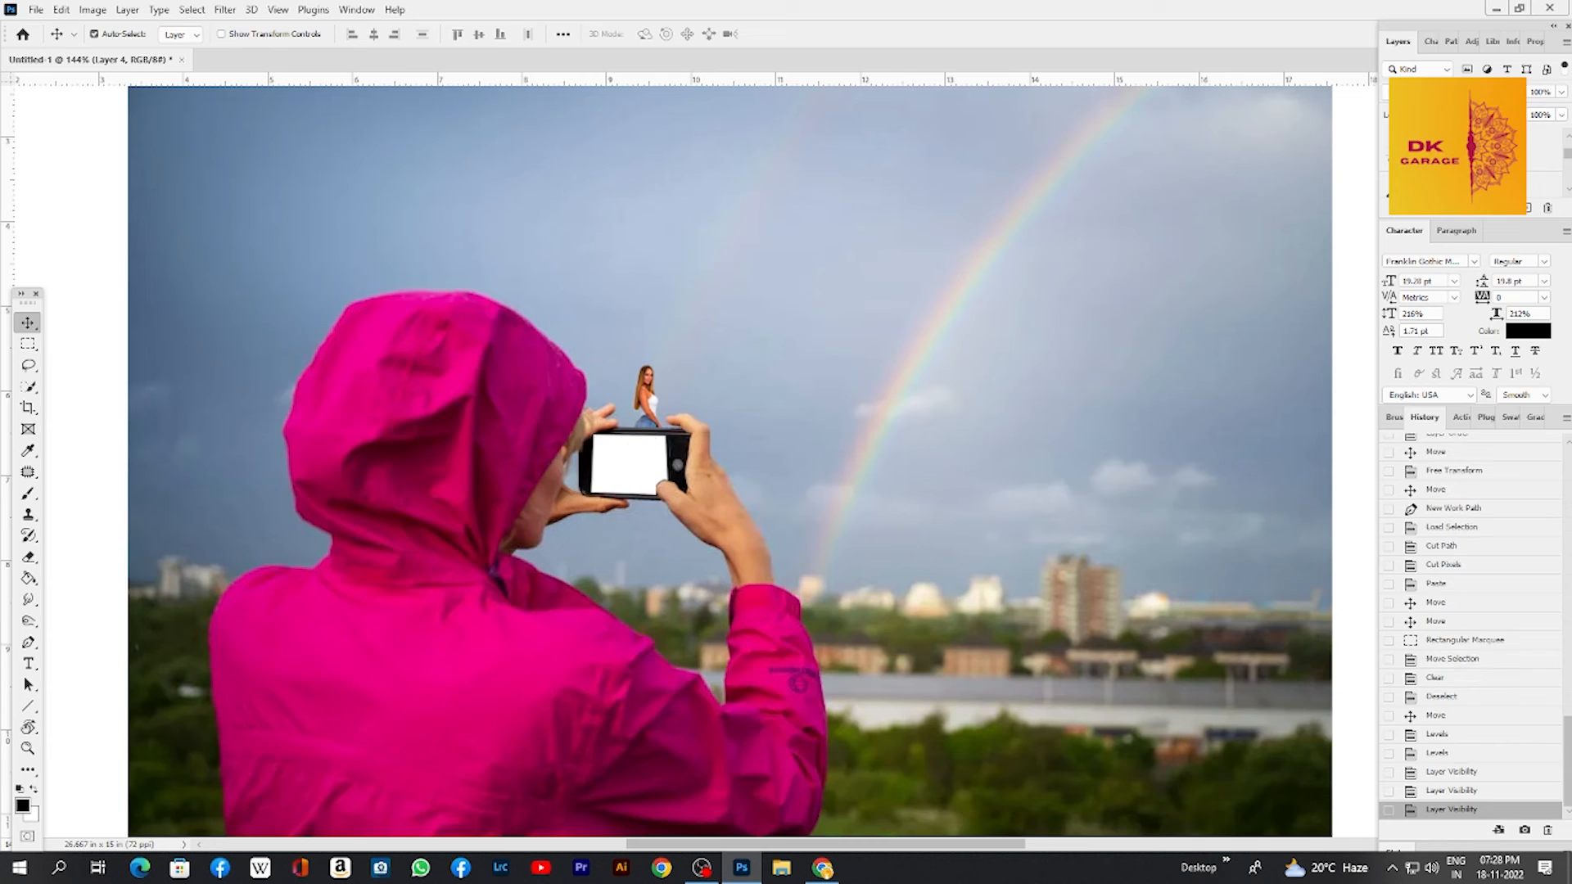
left_click(1391, 152)
scroll(1466, 162, "down", 1)
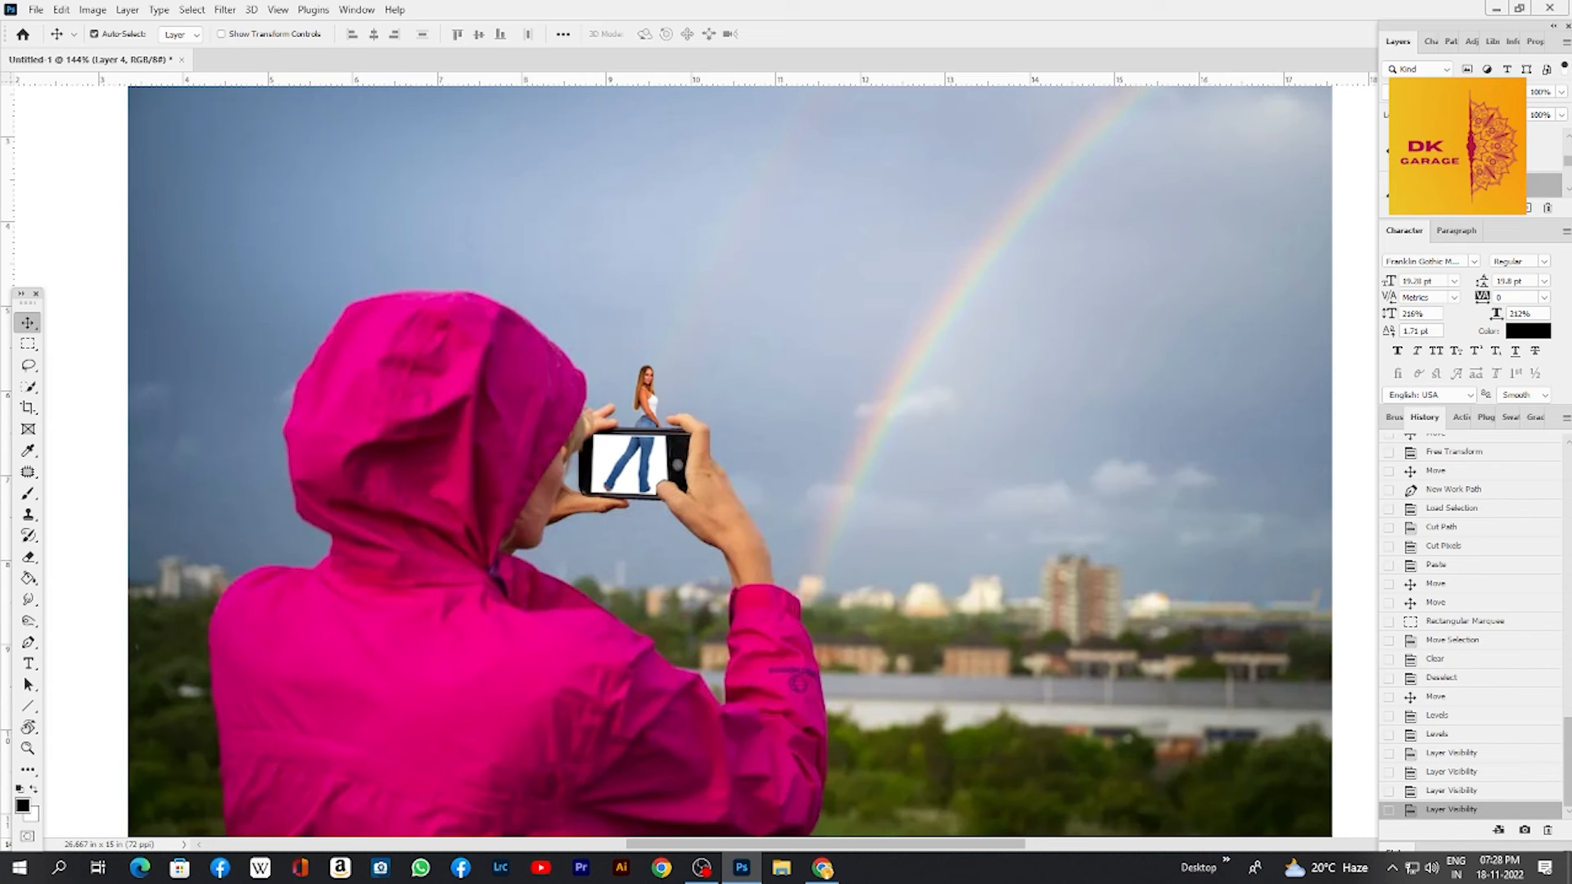
- Toggle the visibility of the upper-body layer and the white display fill to check each piece of the composite
left_click(1391, 152)
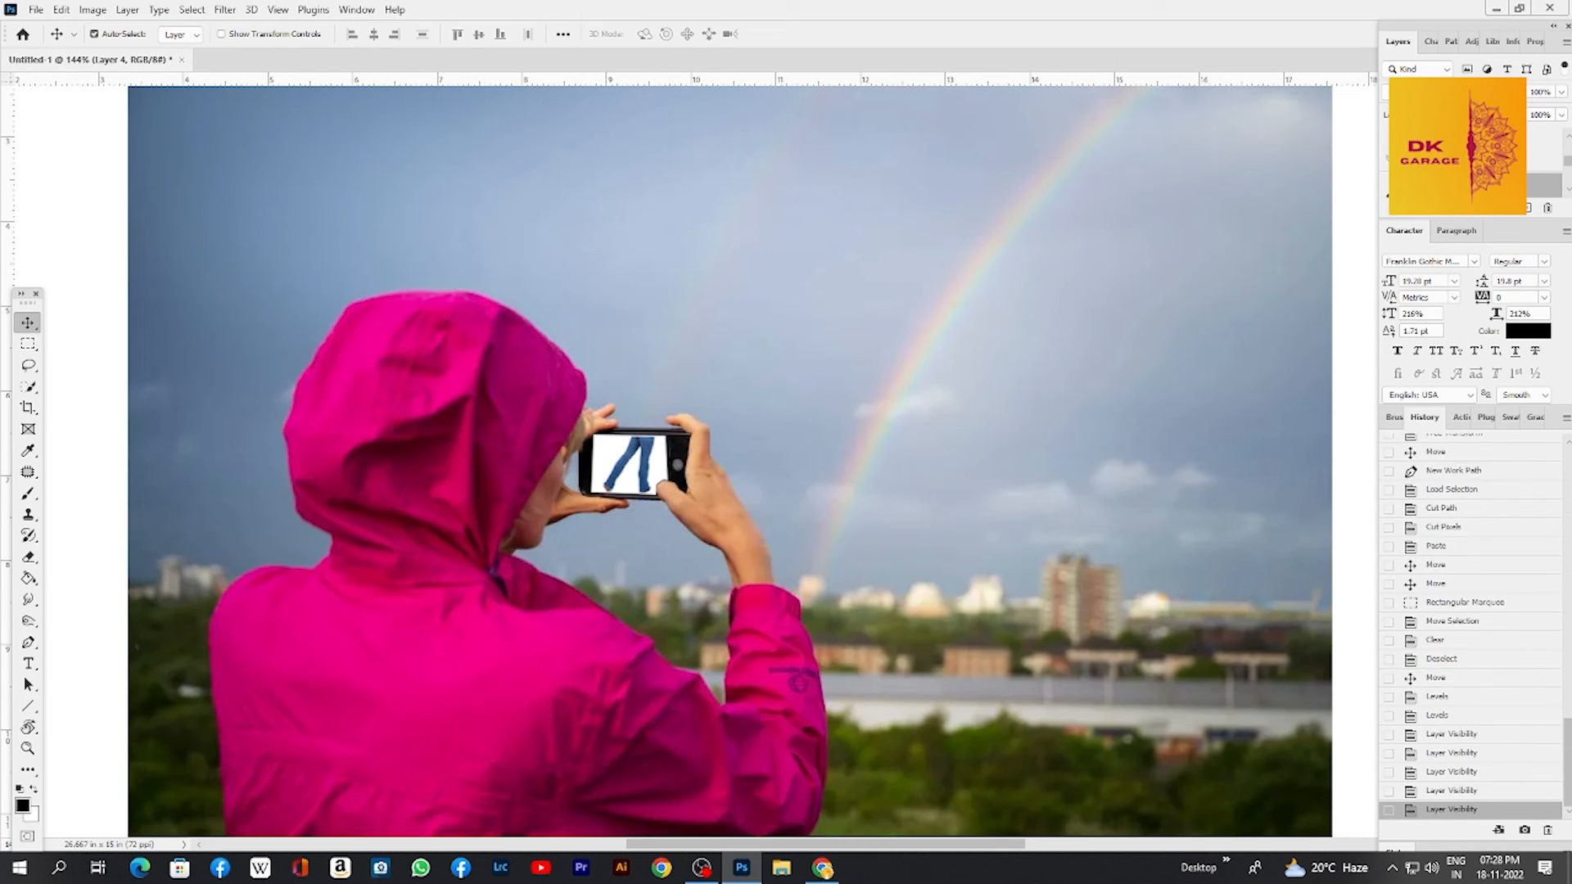
left_click(1391, 151)
left_click(1391, 151)
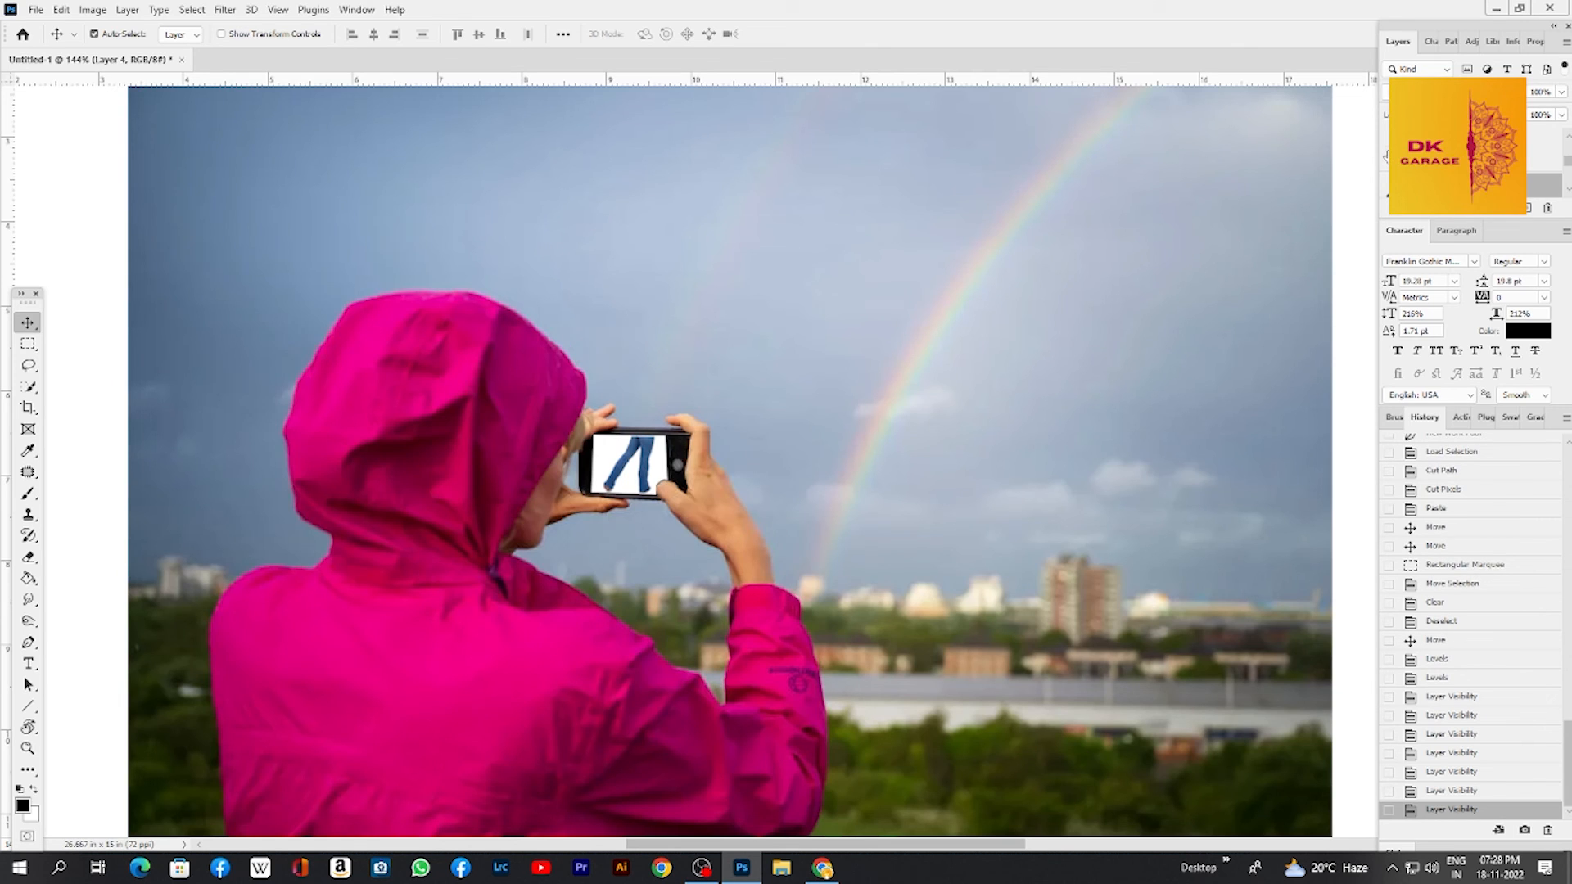
scroll(1388, 155, "down", 1)
left_click(1388, 155)
left_click(1388, 155)
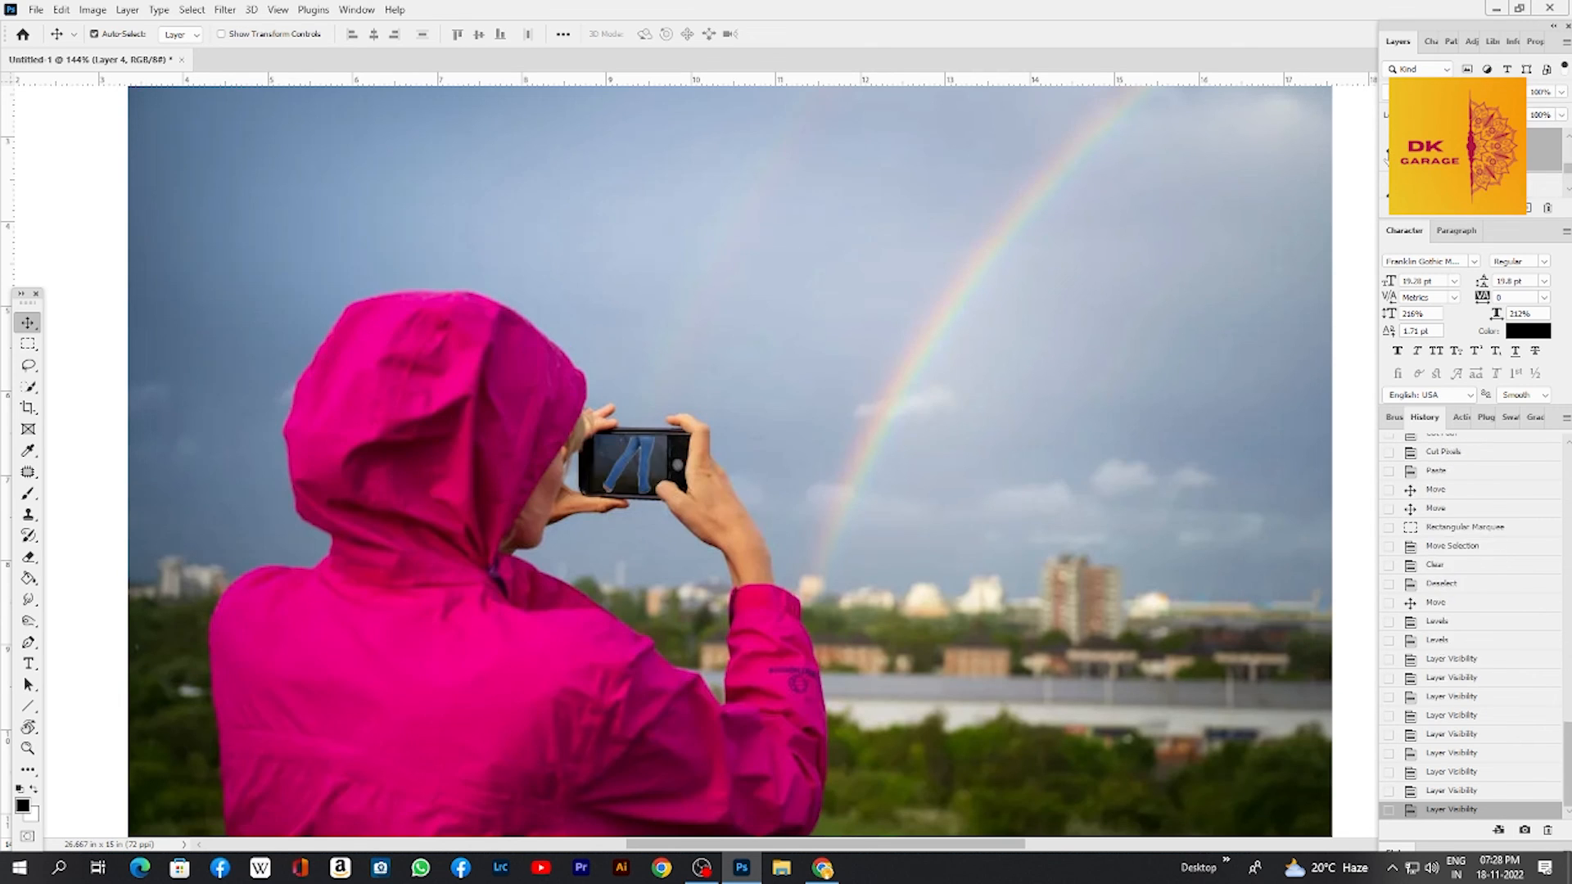
scroll(1389, 158, "up", 1)
left_click(1388, 156)
scroll(1388, 155, "up", 2)
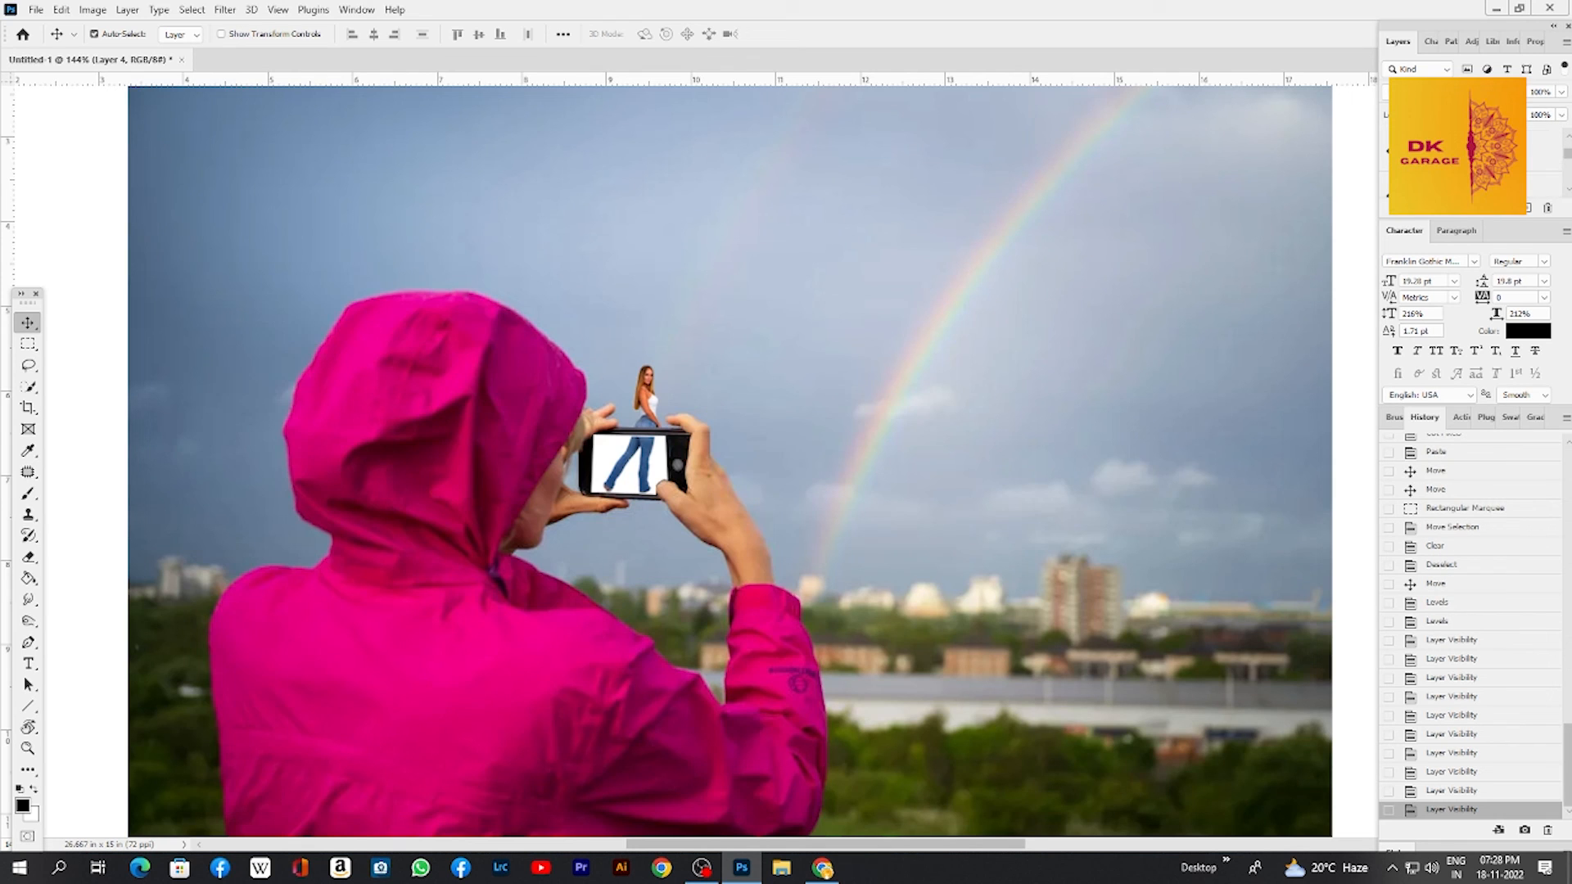
- Hide both the legs and upper-body layers, show them again, and review the complete composite
scroll(1388, 156, "down", 1)
left_click(1389, 157)
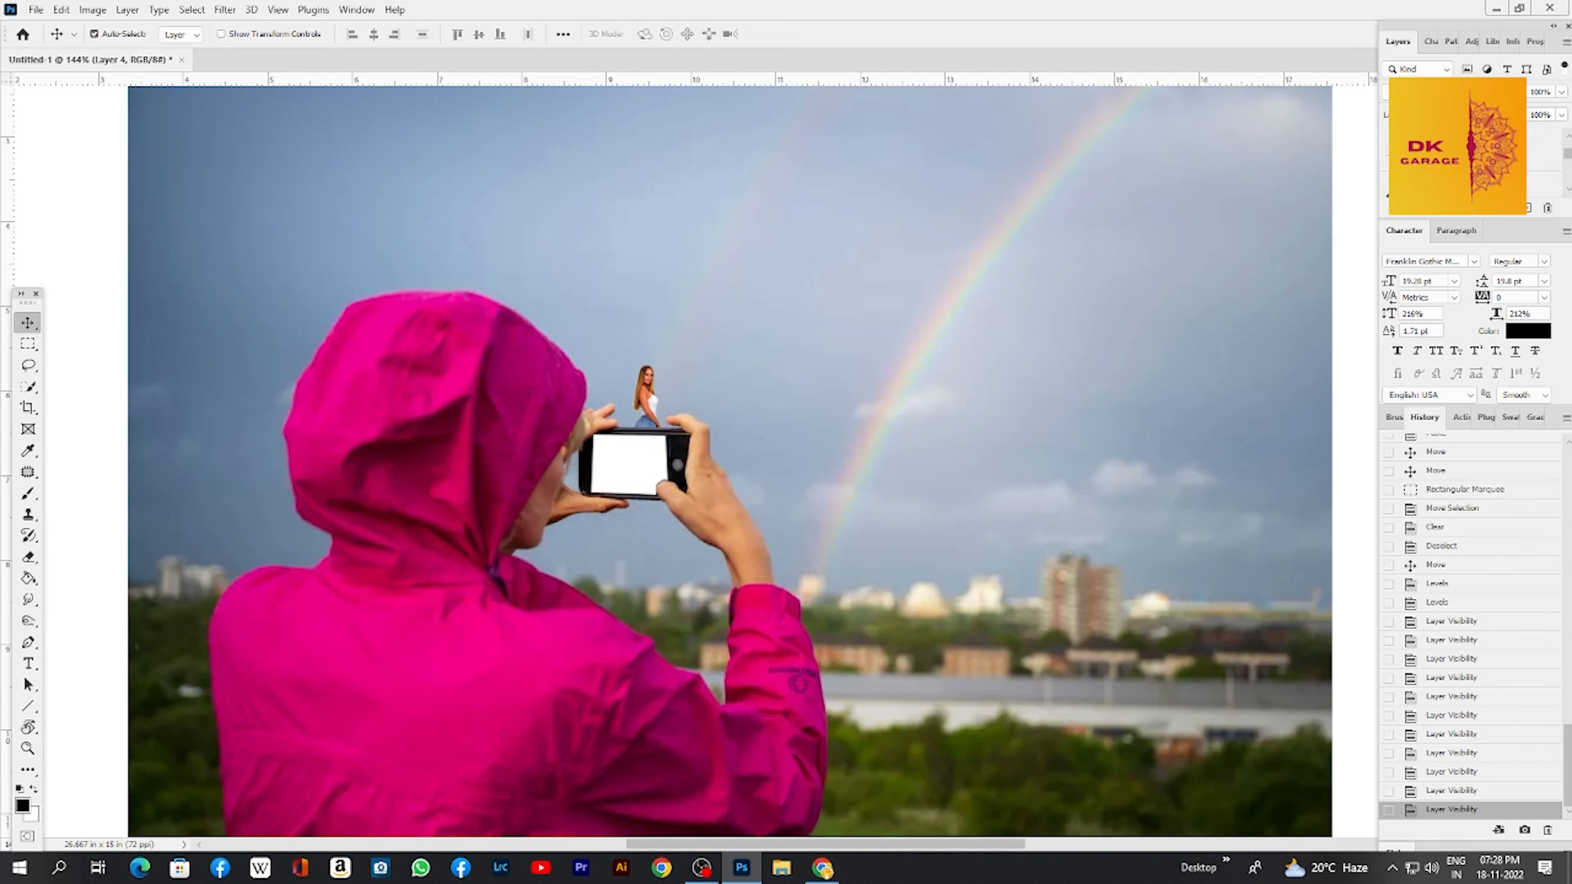
left_click(1390, 157)
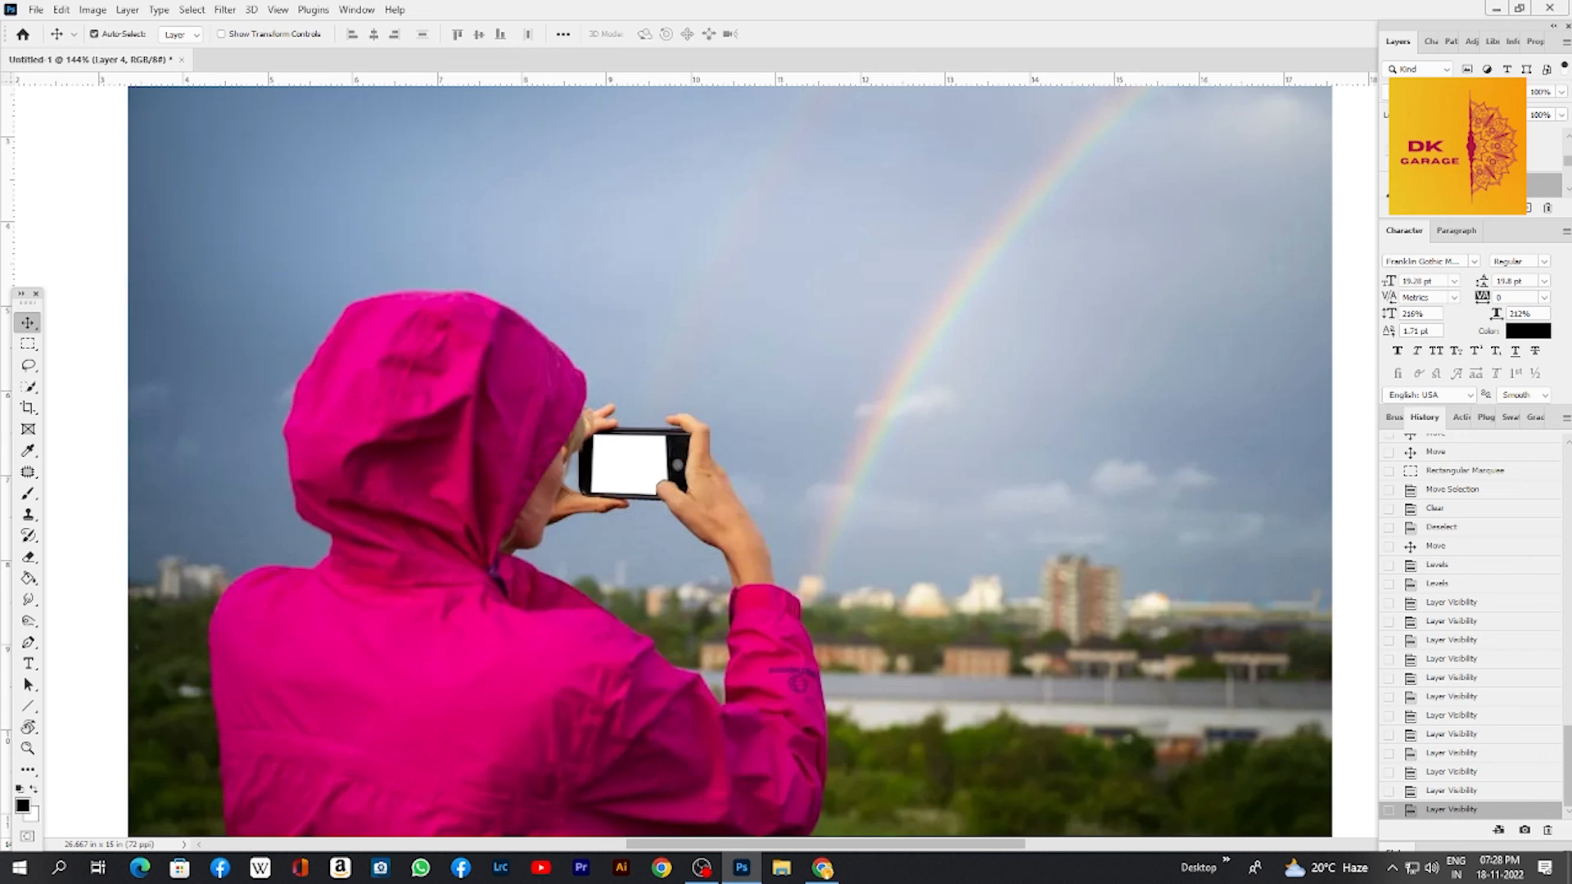
left_click(1389, 157)
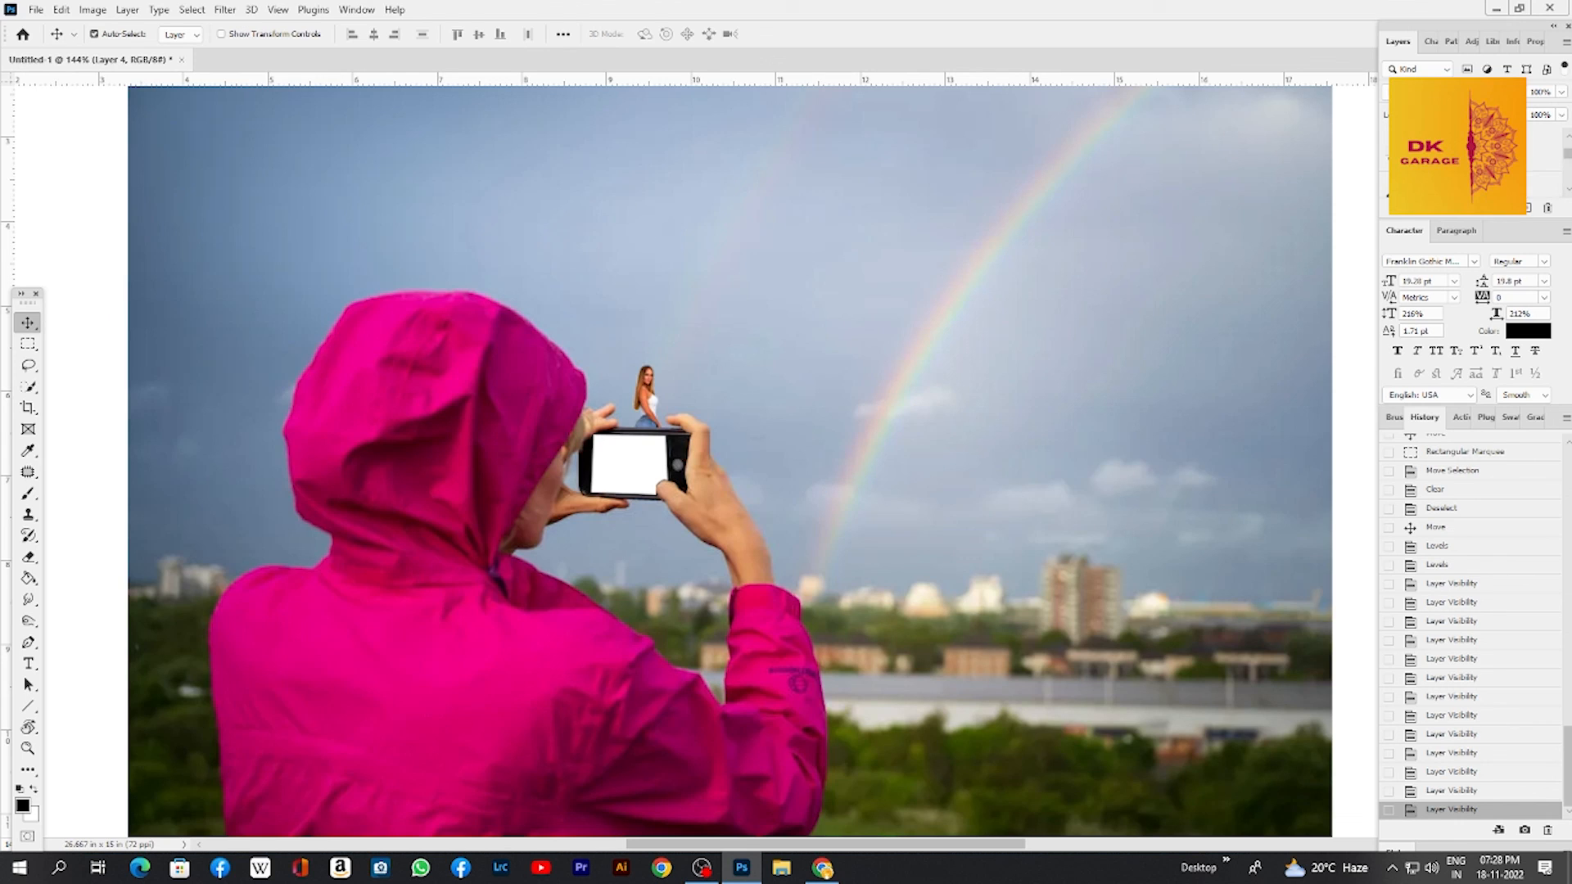
left_click(1389, 157)
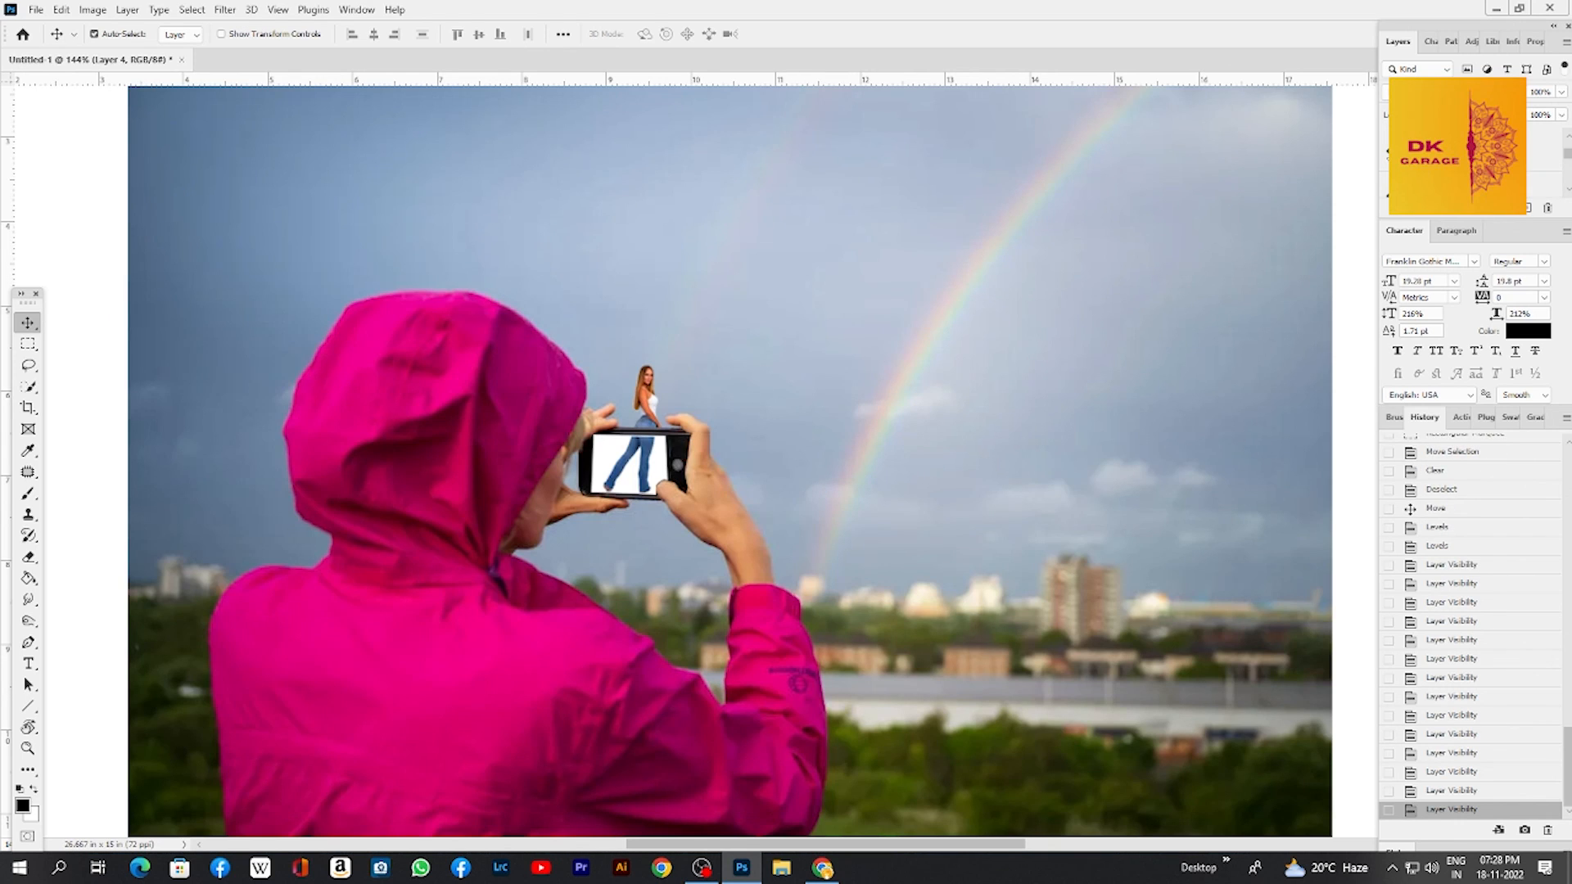
scroll(1457, 161, "up", 1)
scroll(810, 405, "down", 3)
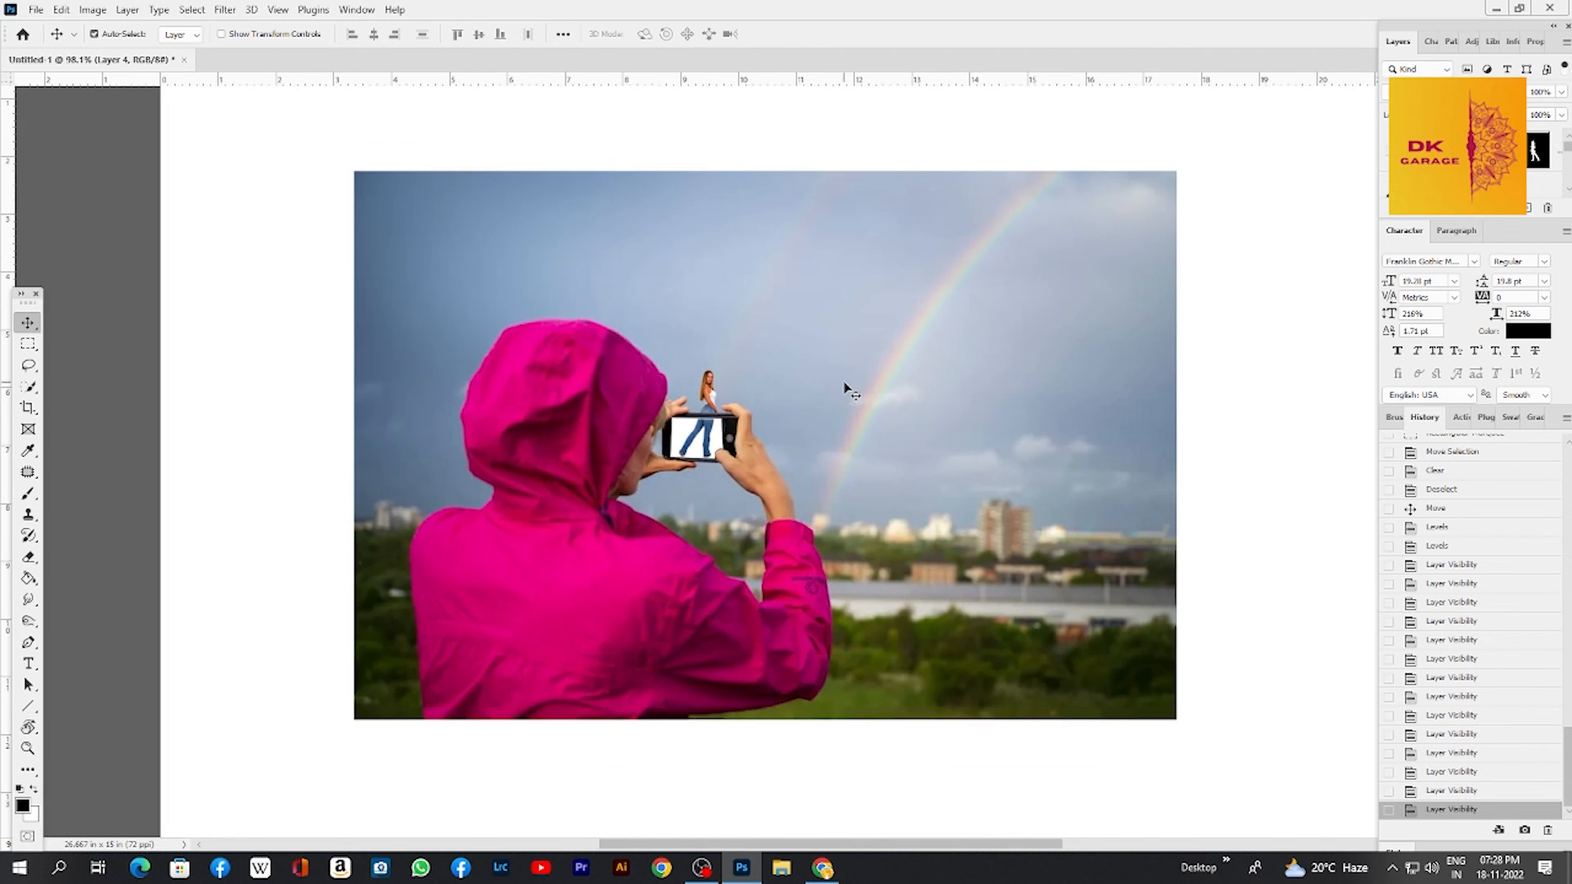